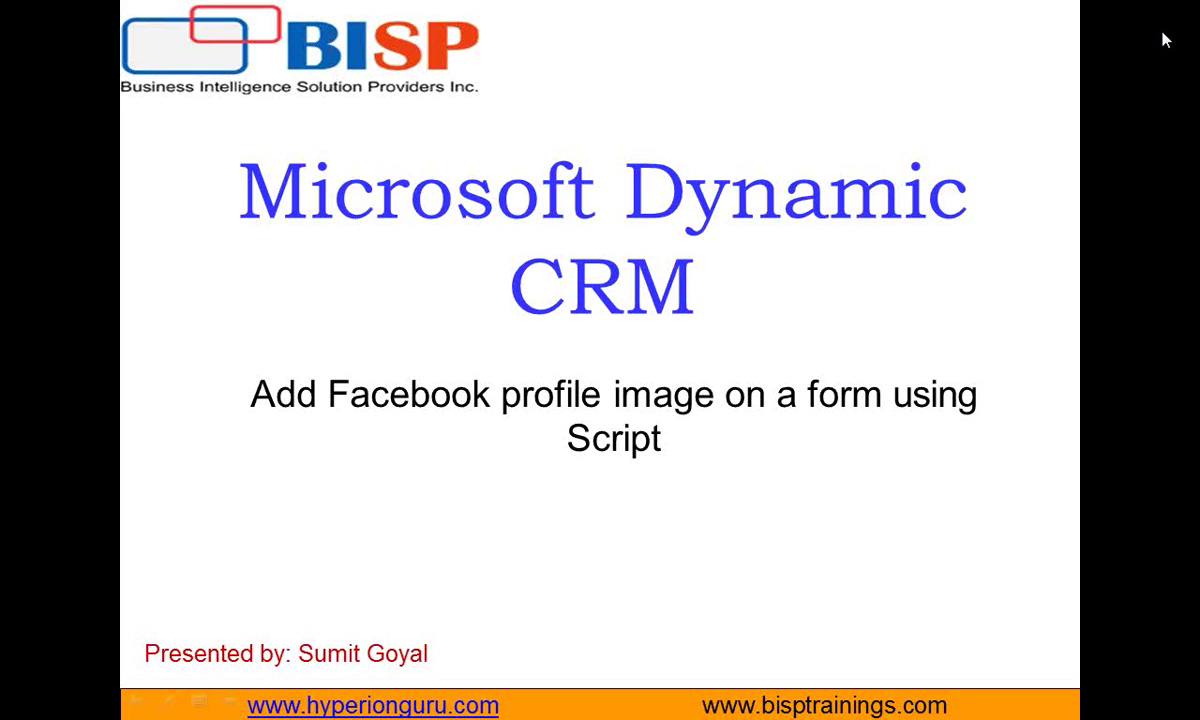
- Advance the slideshow to the Business Requirement slide
{"action": "left_click", "coordinate": [682, 442]}
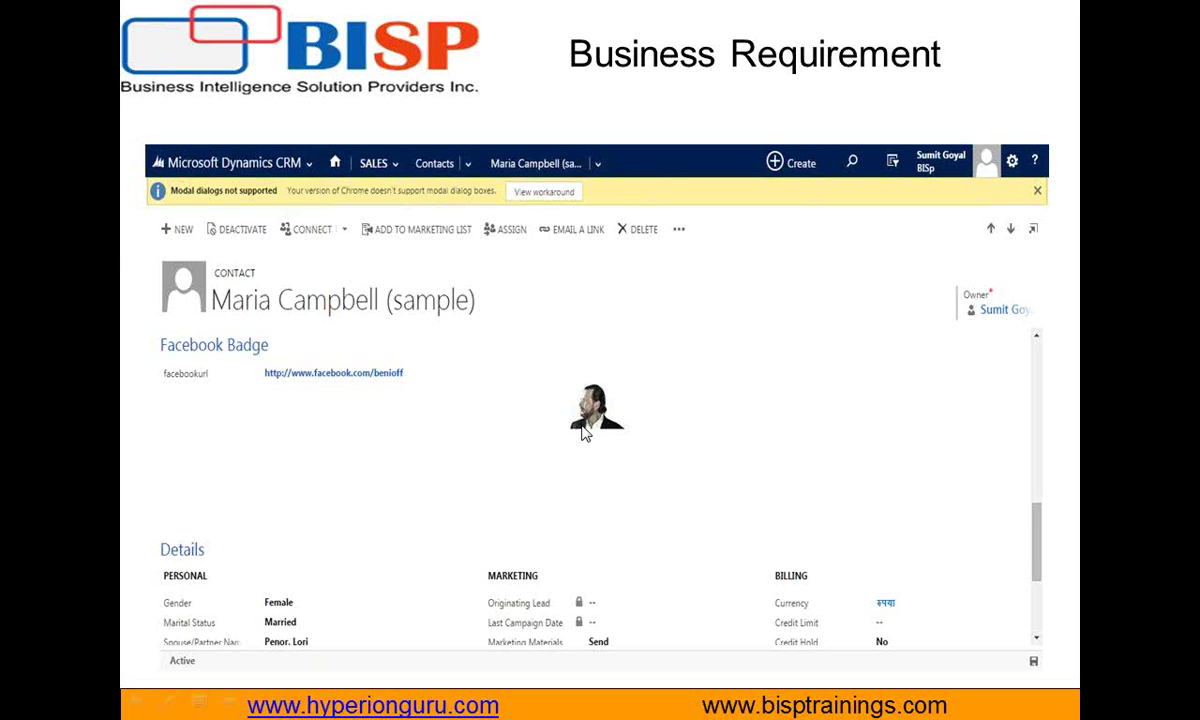
{"action": "key", "text": "super"}
- Switch to the CRM Bisp Dashboard in Internet Explorer and show the work-area navigation menu
{"action": "left_click", "coordinate": [85, 700]}
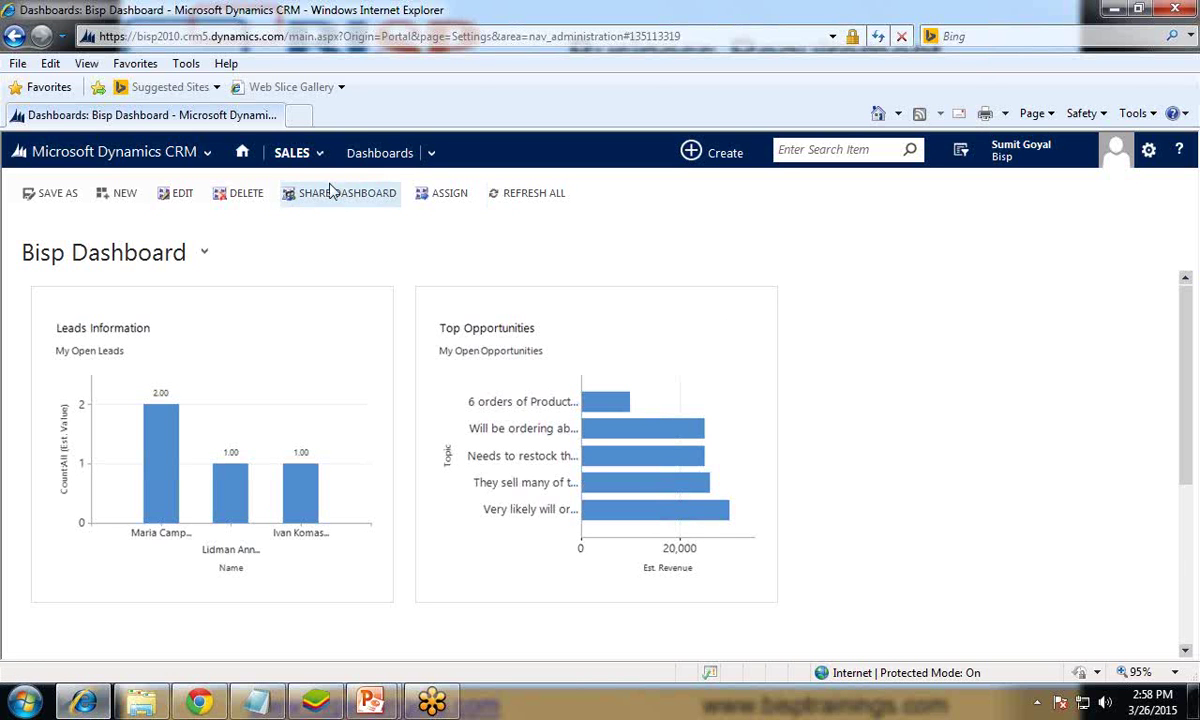
{"action": "mouse_move", "coordinate": [703, 313]}
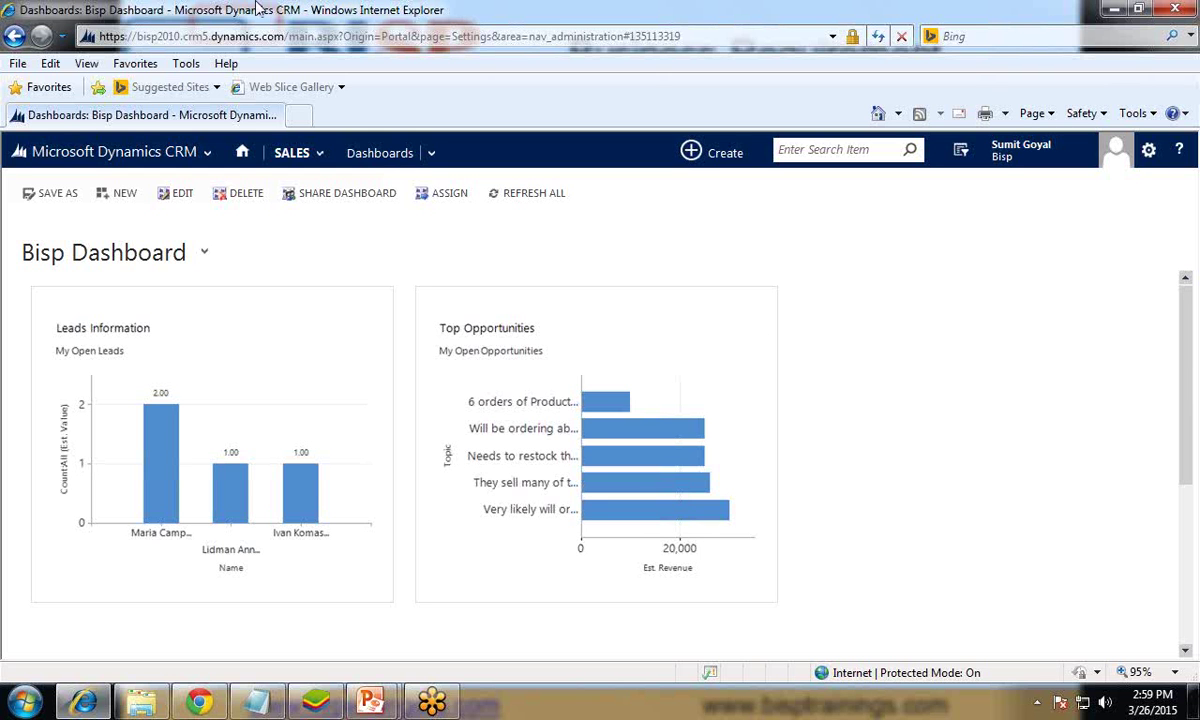
{"action": "left_click", "coordinate": [205, 153]}
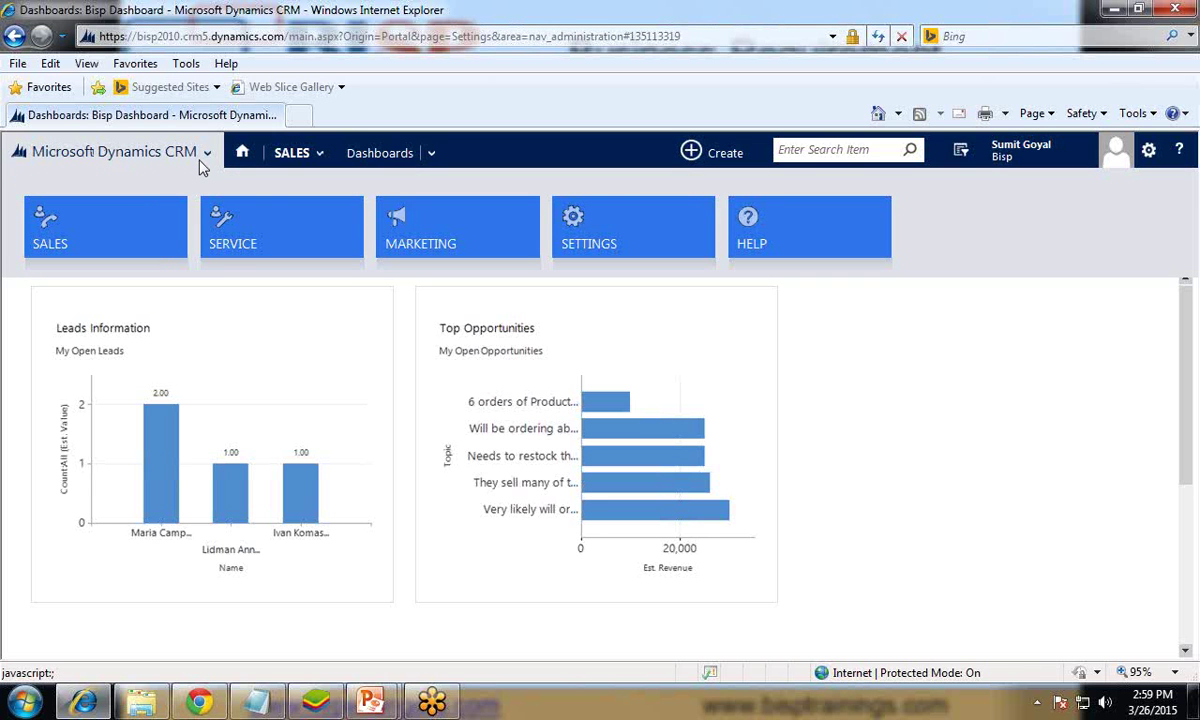
- Go to the Settings area and open the Solutions list
{"action": "left_click", "coordinate": [590, 243]}
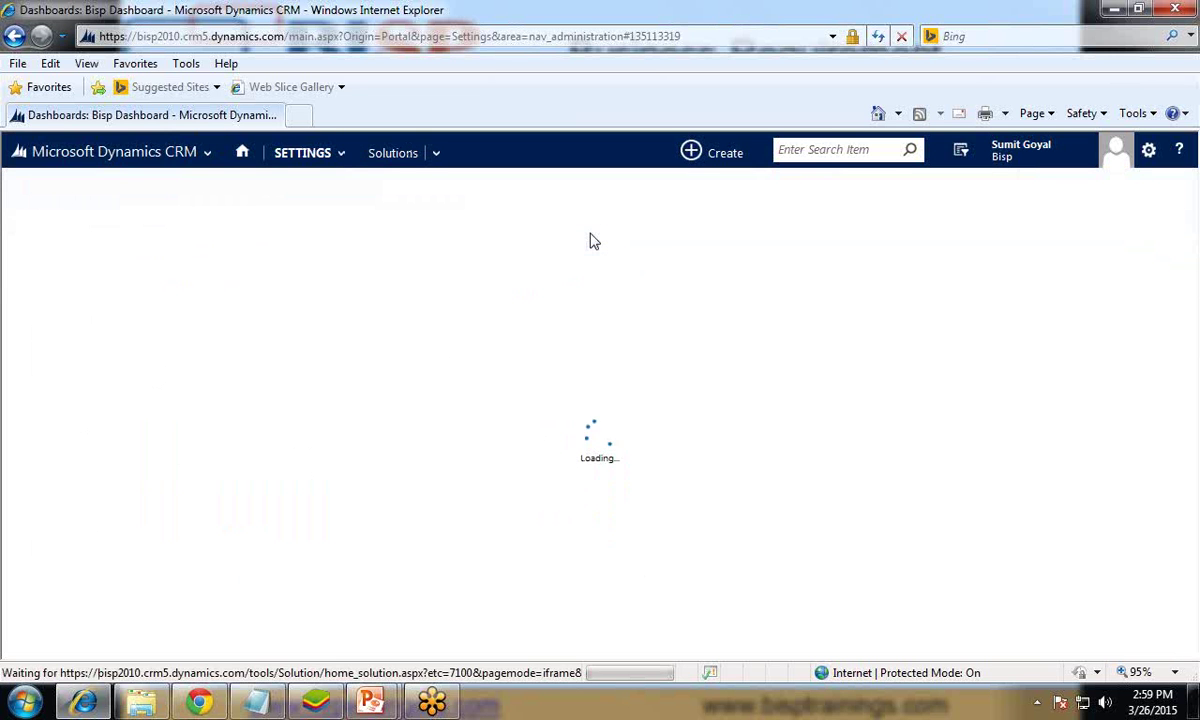
{"action": "left_click", "coordinate": [340, 170]}
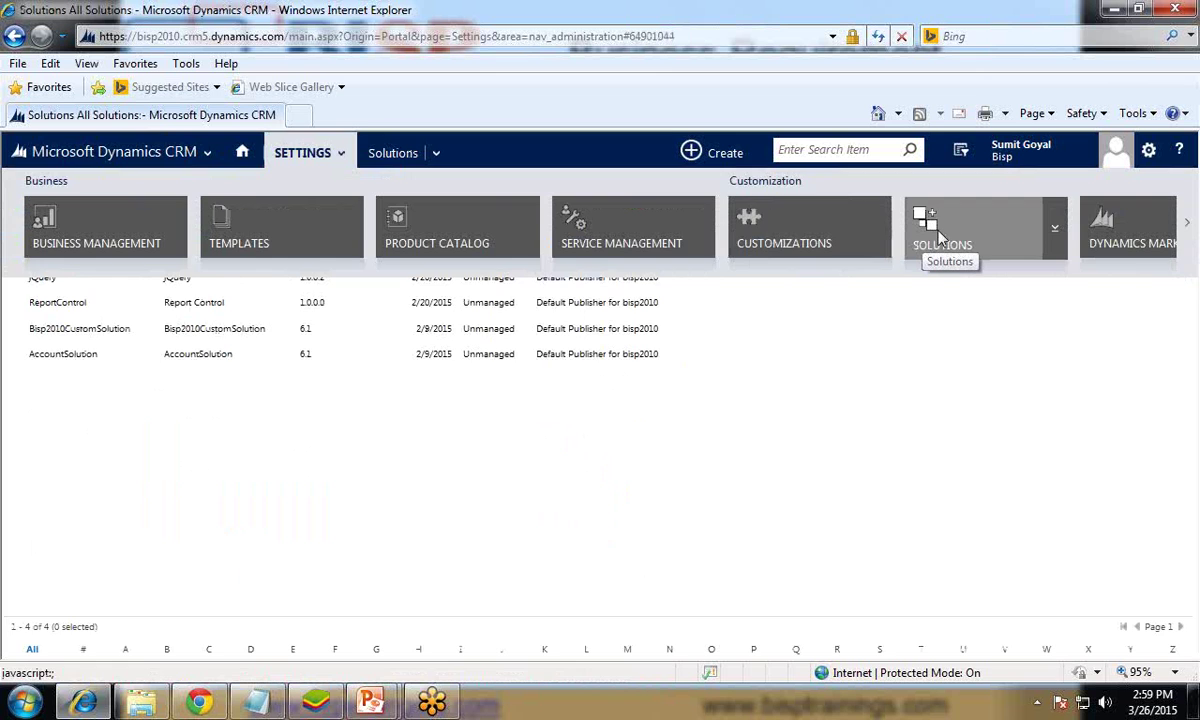
{"action": "left_click", "coordinate": [940, 235]}
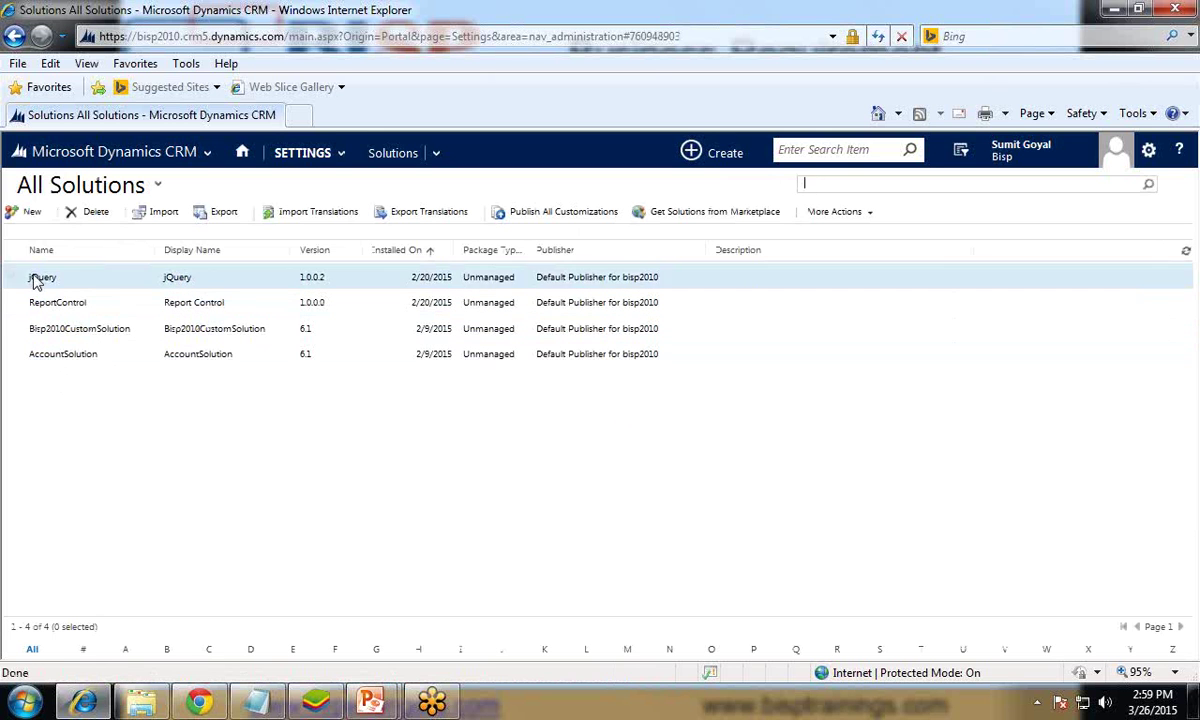
- Start a new solution with display name BispSolution
{"action": "left_click", "coordinate": [32, 216]}
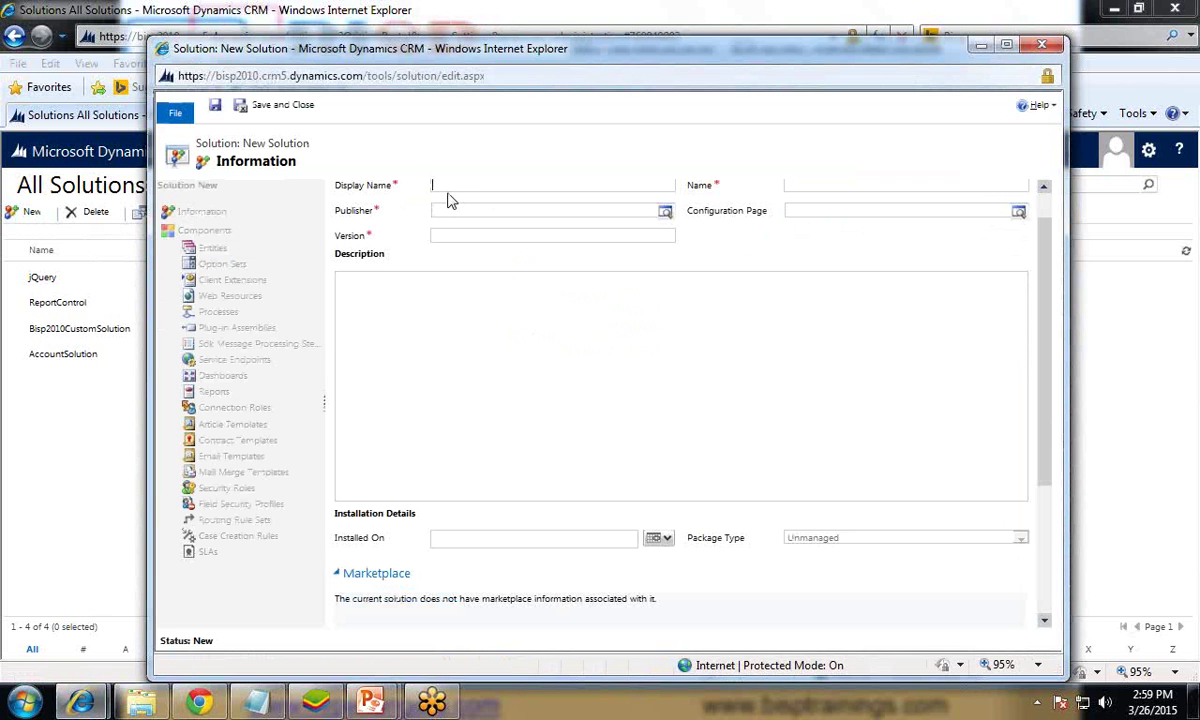
{"action": "type", "text": "BispSolution"}
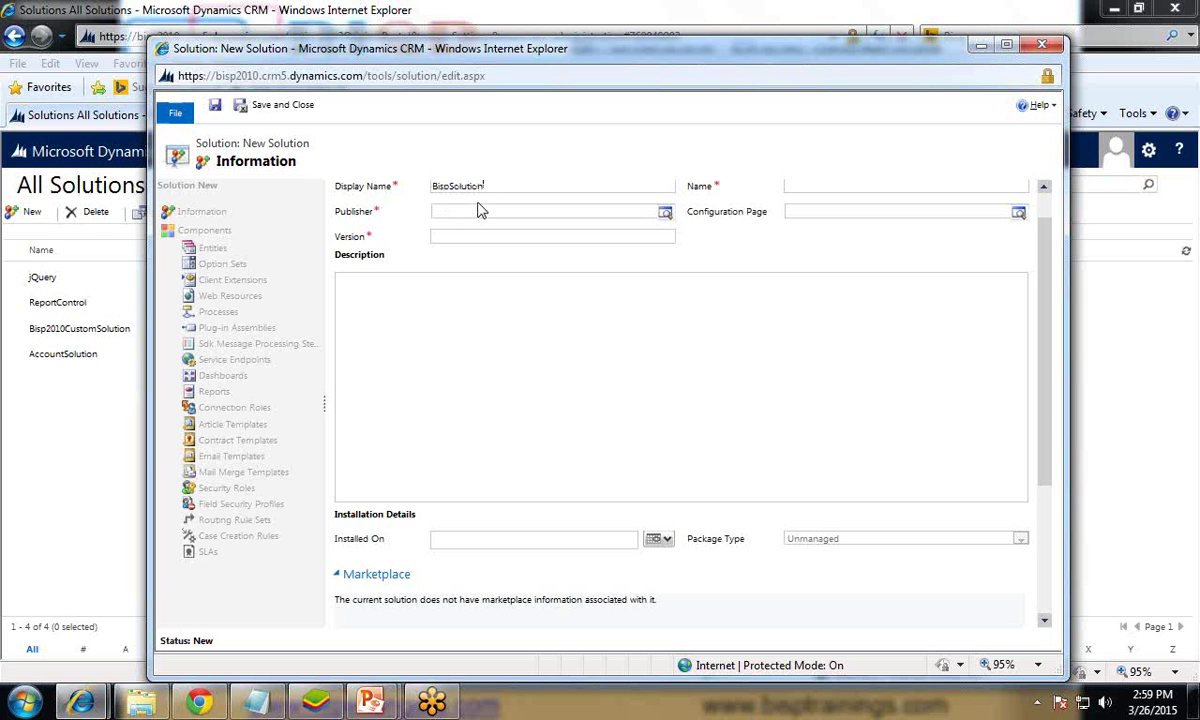
{"action": "key", "text": "Tab"}
- Set the publisher to Default Publisher for bisp2010 and the version to 6.0.1
{"action": "left_click", "coordinate": [488, 212]}
{"action": "left_click", "coordinate": [665, 213]}
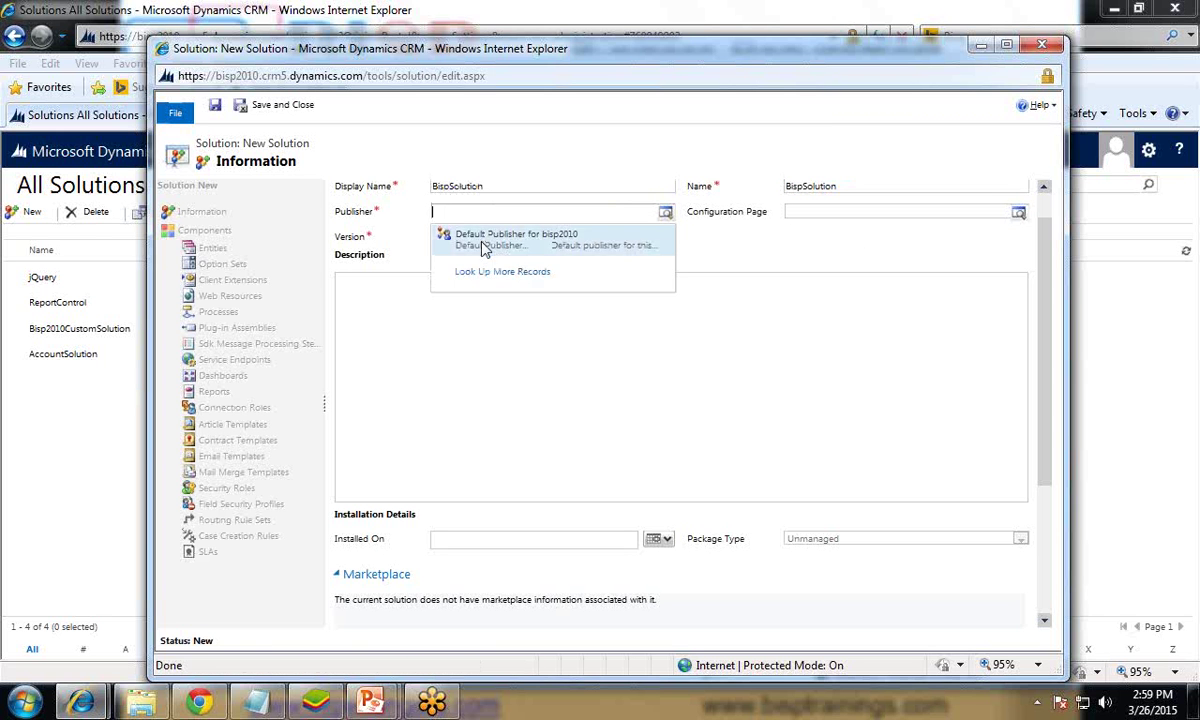
{"action": "left_click", "coordinate": [451, 228]}
{"action": "left_click", "coordinate": [560, 236]}
{"action": "type", "text": "6.0.1"}
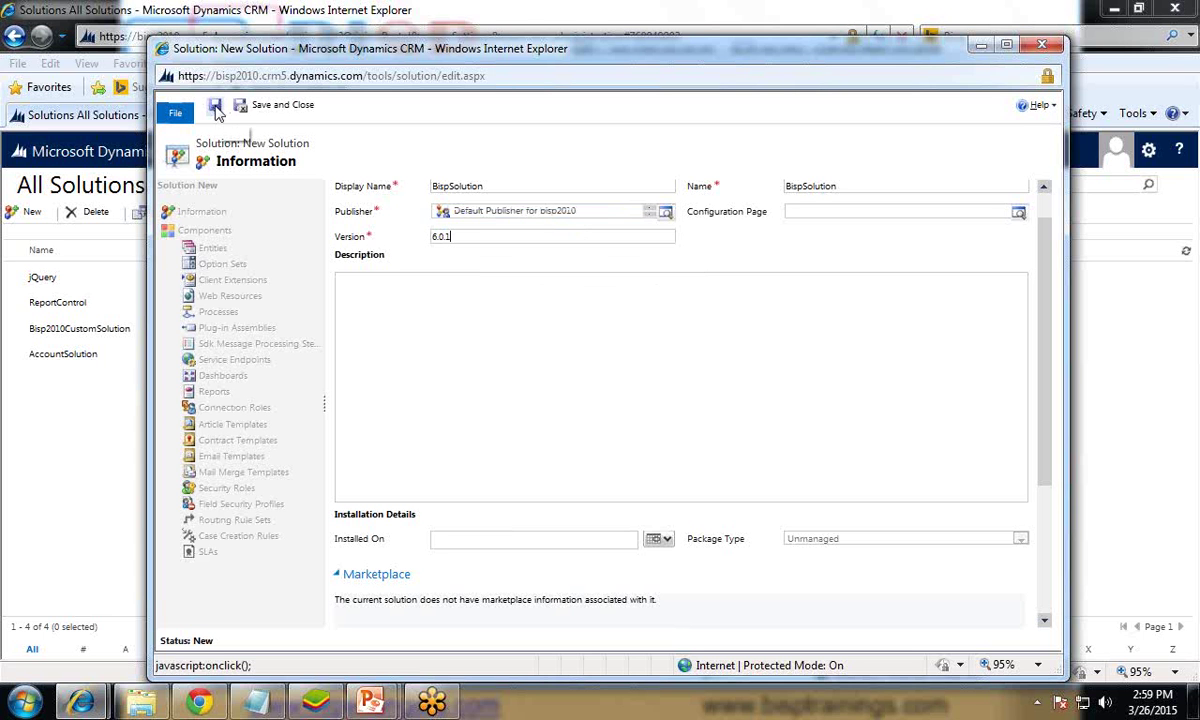
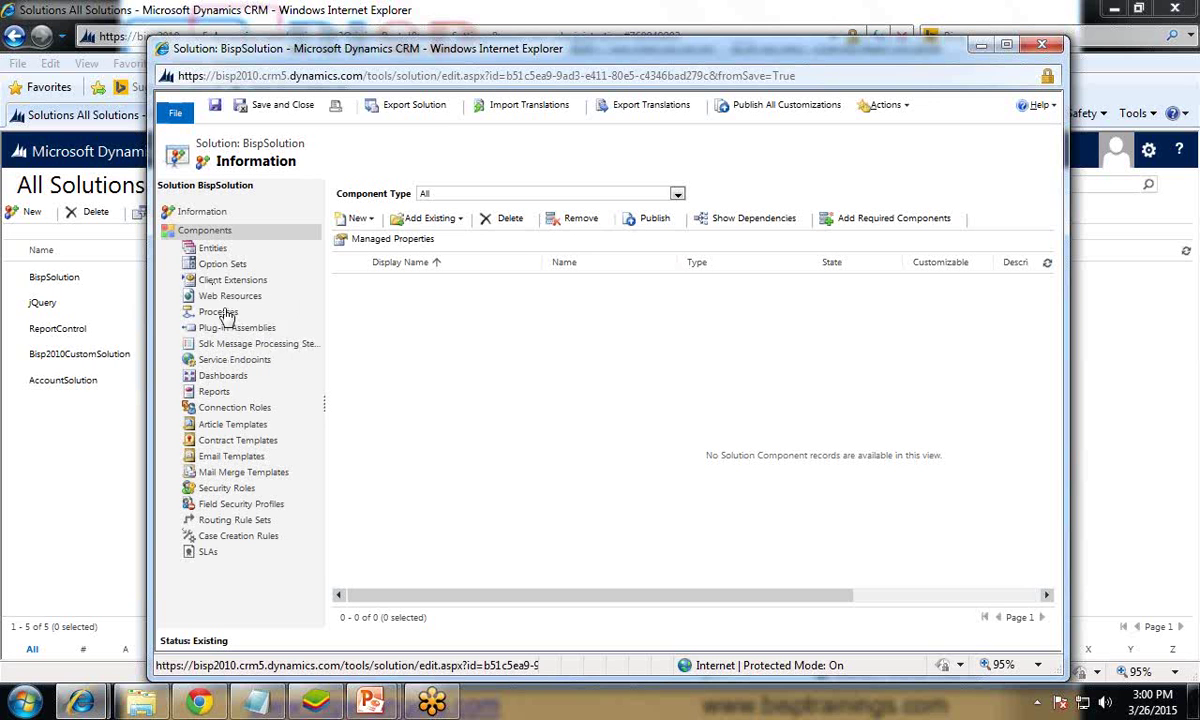
- Show BispSolution's Web Resources list and start a new web resource
{"action": "left_click", "coordinate": [232, 297]}
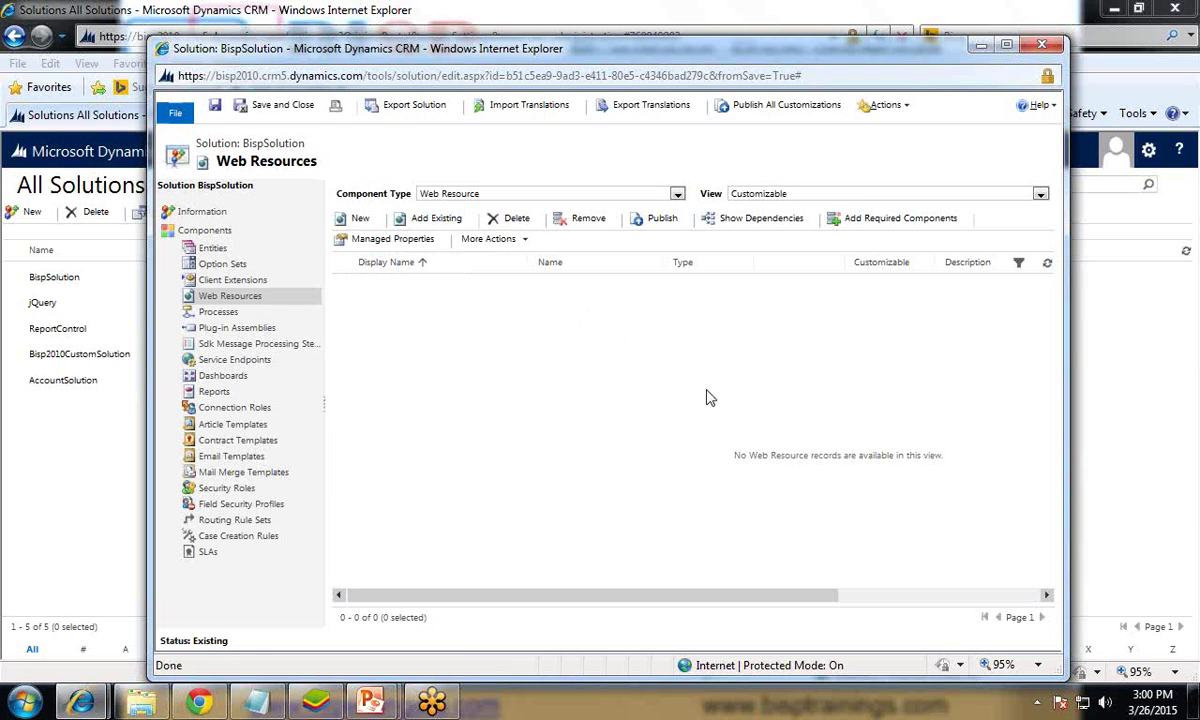
{"action": "left_click", "coordinate": [361, 220]}
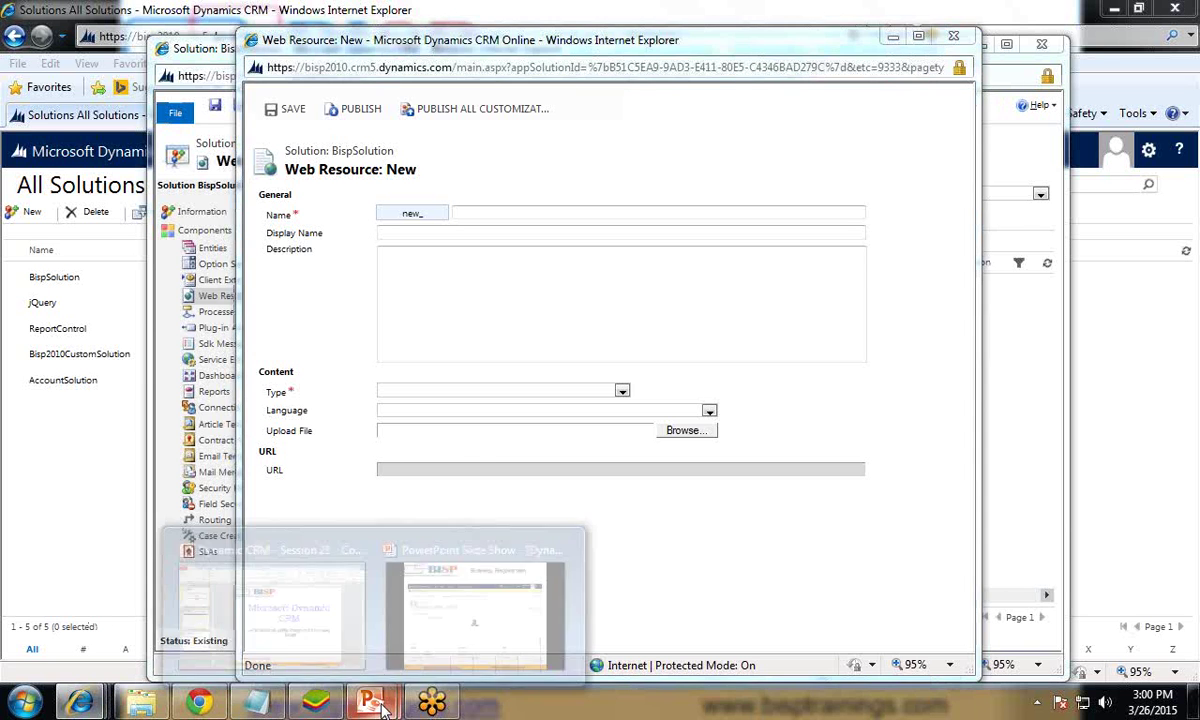
{"action": "left_click", "coordinate": [480, 600]}
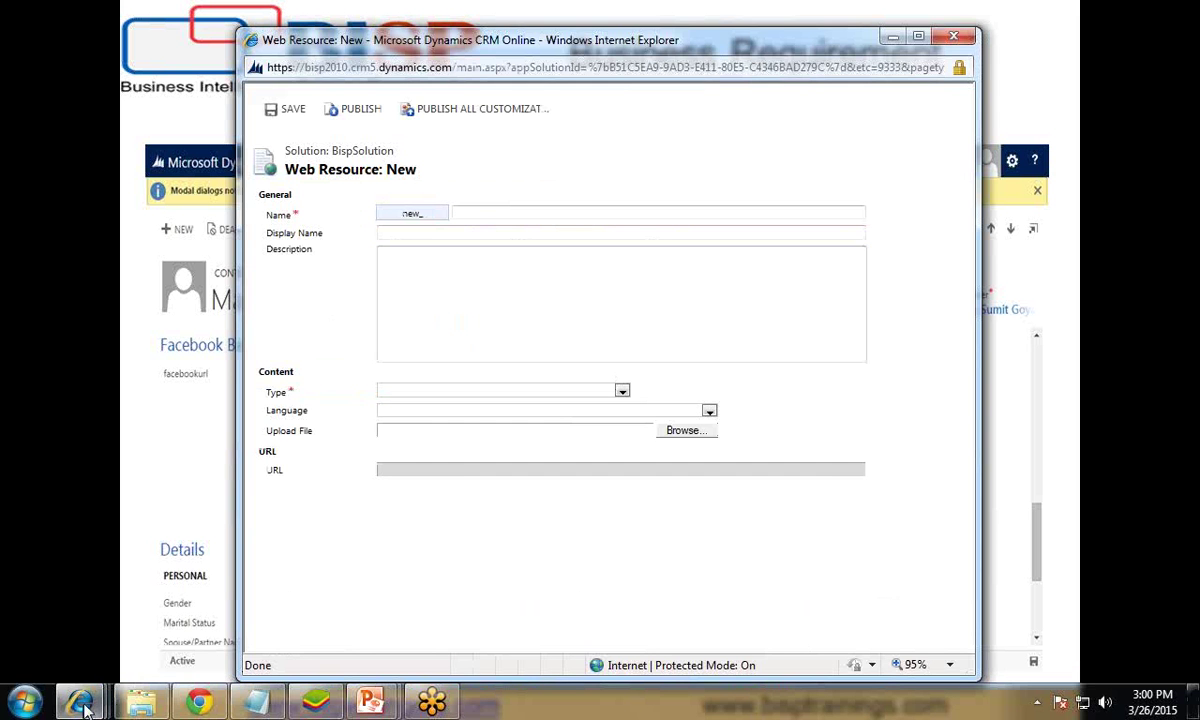
{"action": "mouse_move", "coordinate": [80, 702]}
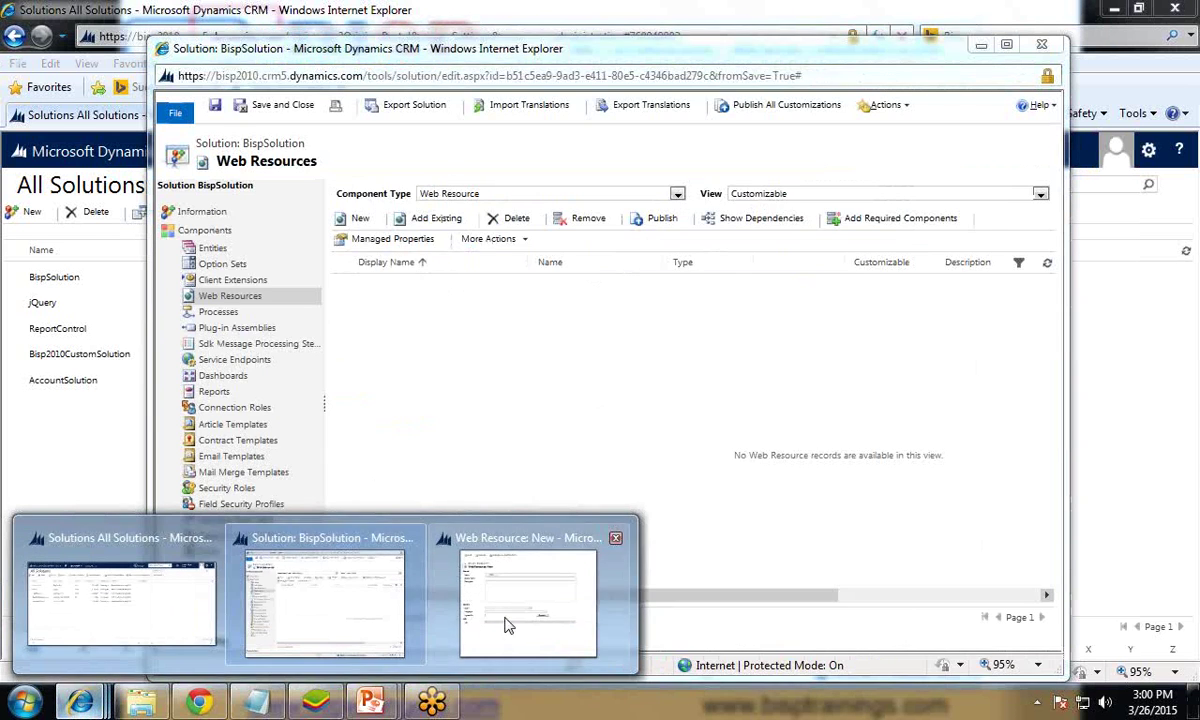
{"action": "left_click", "coordinate": [507, 625]}
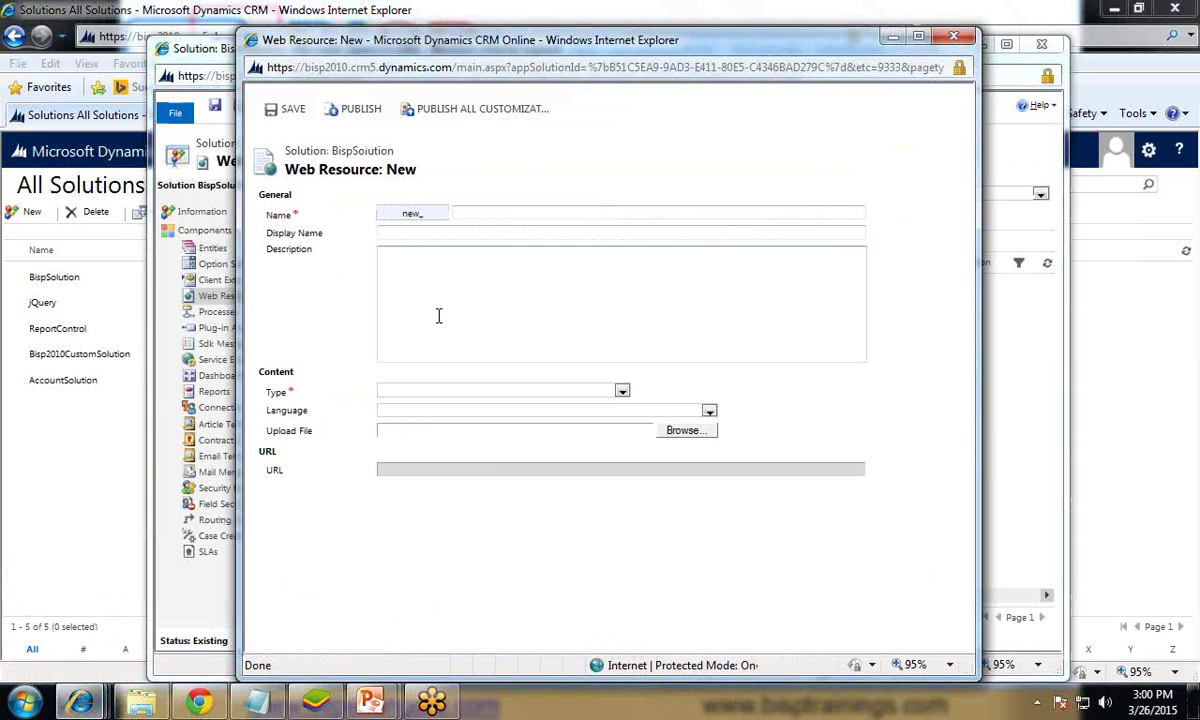
- Name the new web resource facebookprofile and move on to the Display Name
{"action": "left_click", "coordinate": [505, 214]}
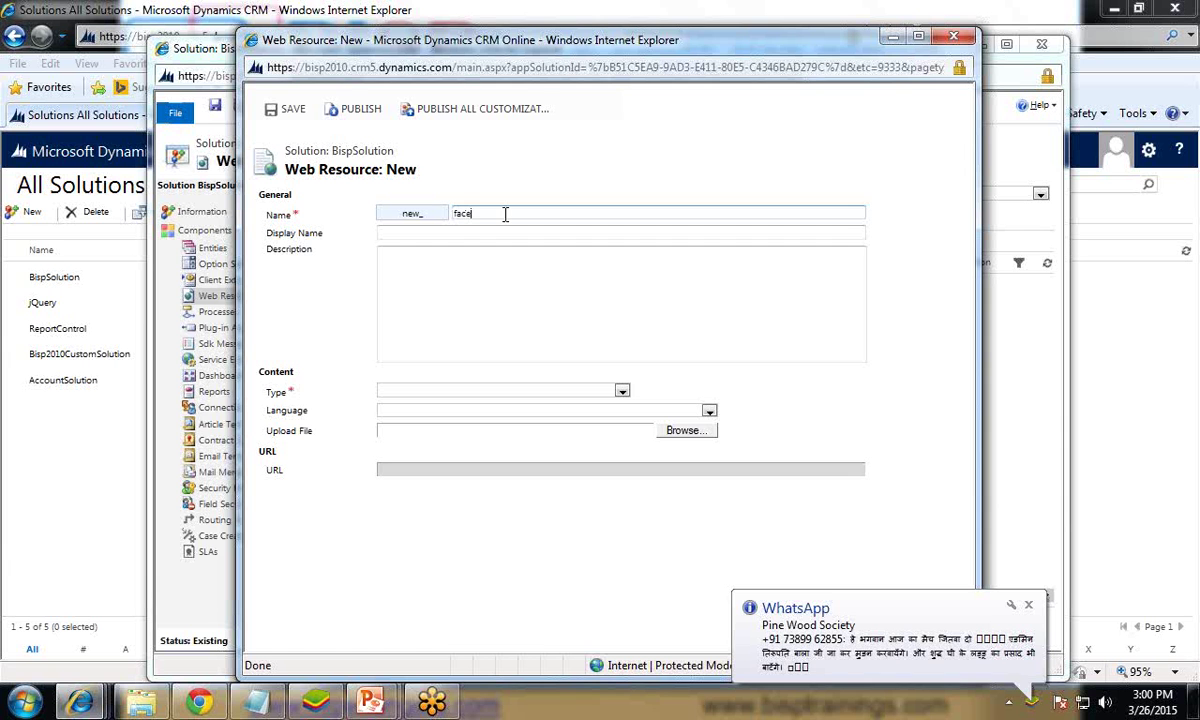
{"action": "type", "text": "face"}
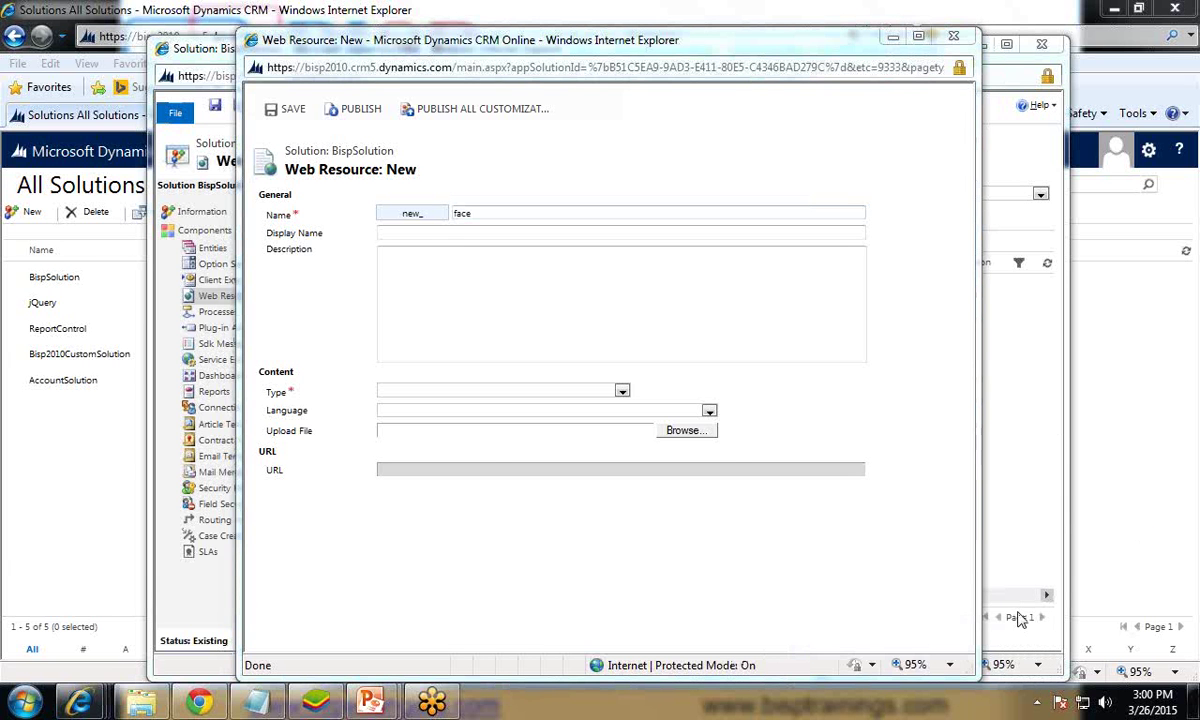
{"action": "left_click", "coordinate": [534, 220]}
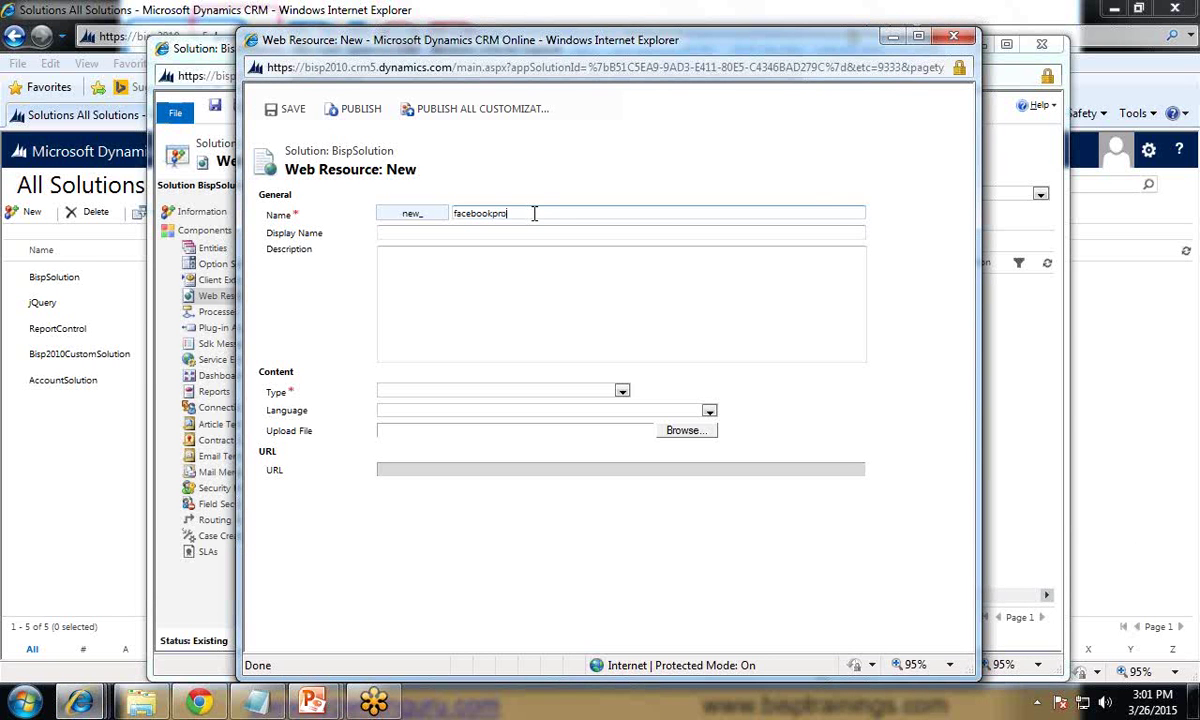
{"action": "type", "text": "bookprofile"}
{"action": "key", "text": "Tab"}
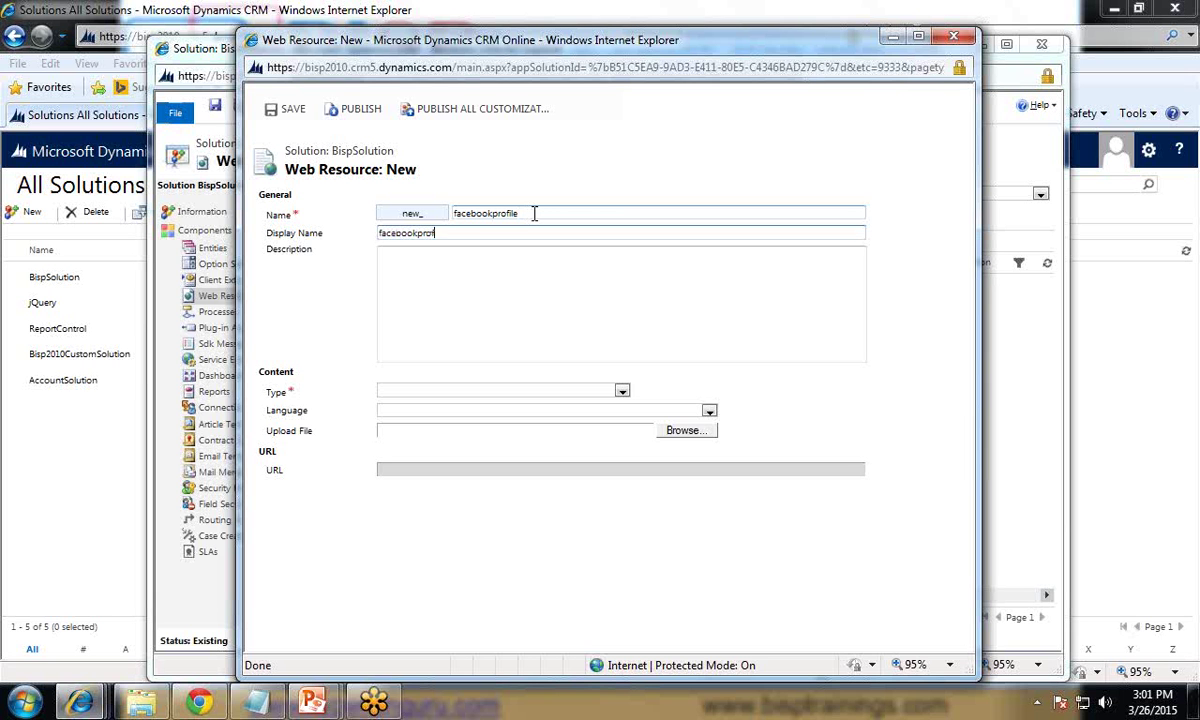
- Set the web resource type to PNG format and open the upload file chooser
{"action": "left_click", "coordinate": [590, 390]}
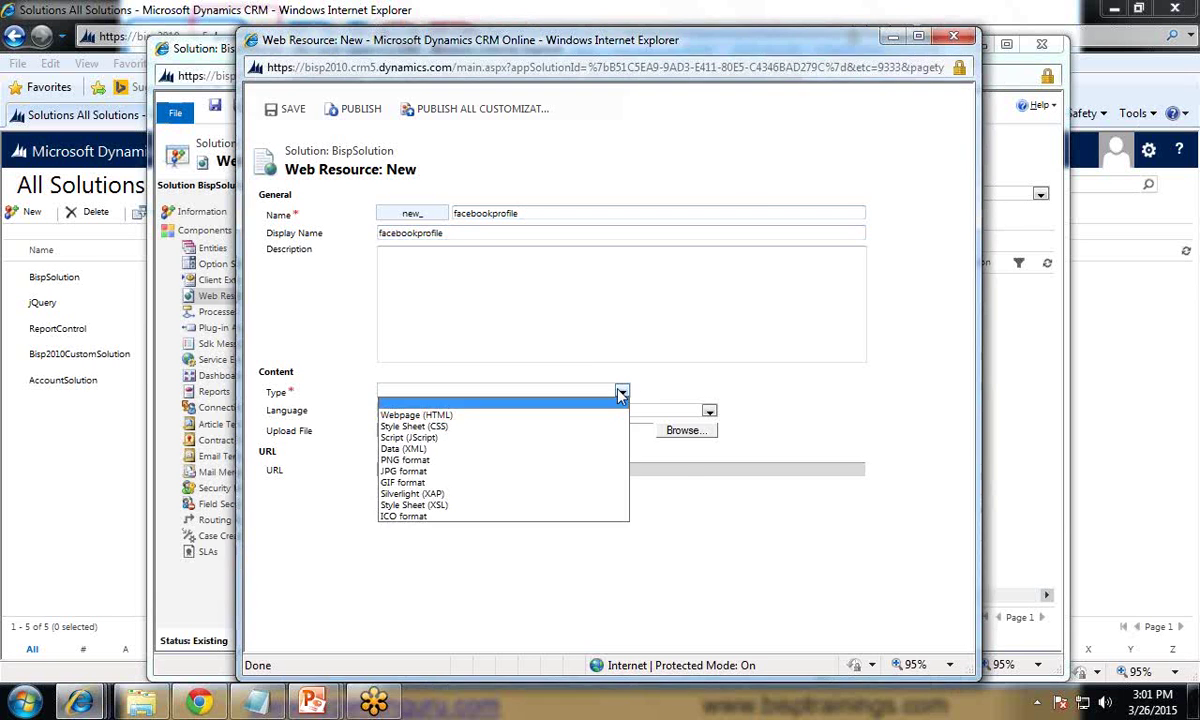
{"action": "left_click", "coordinate": [428, 463]}
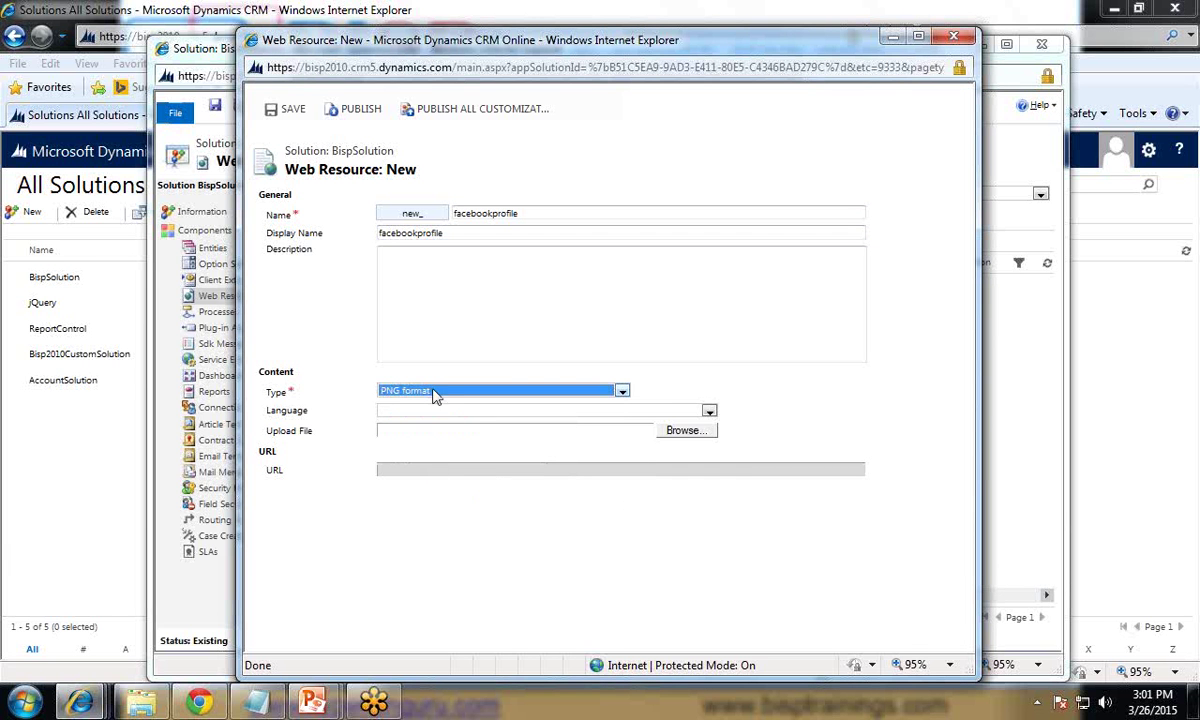
{"action": "left_click", "coordinate": [684, 432]}
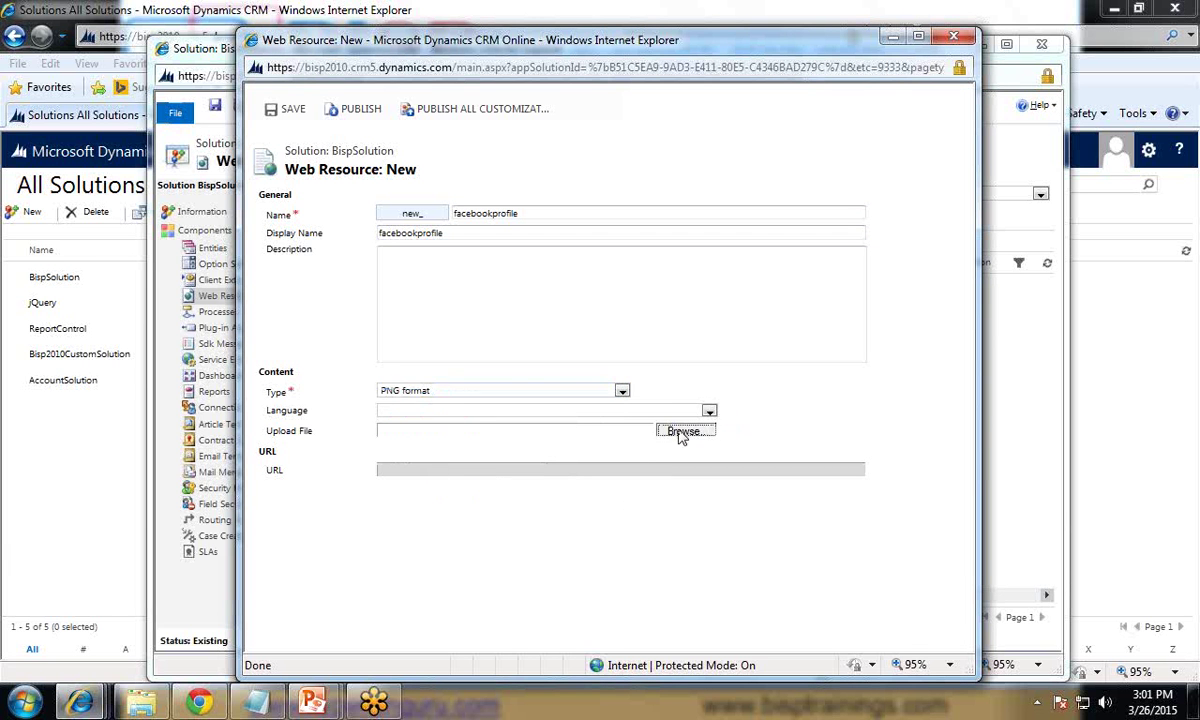
{"action": "scroll", "coordinate": [308, 161], "scroll_direction": "down", "scroll_amount": 2}
- Attach original.png from the Desktop and save the facebookprofile web resource, which reports a duplicate name
{"action": "scroll", "coordinate": [308, 249], "scroll_direction": "up", "scroll_amount": 2}
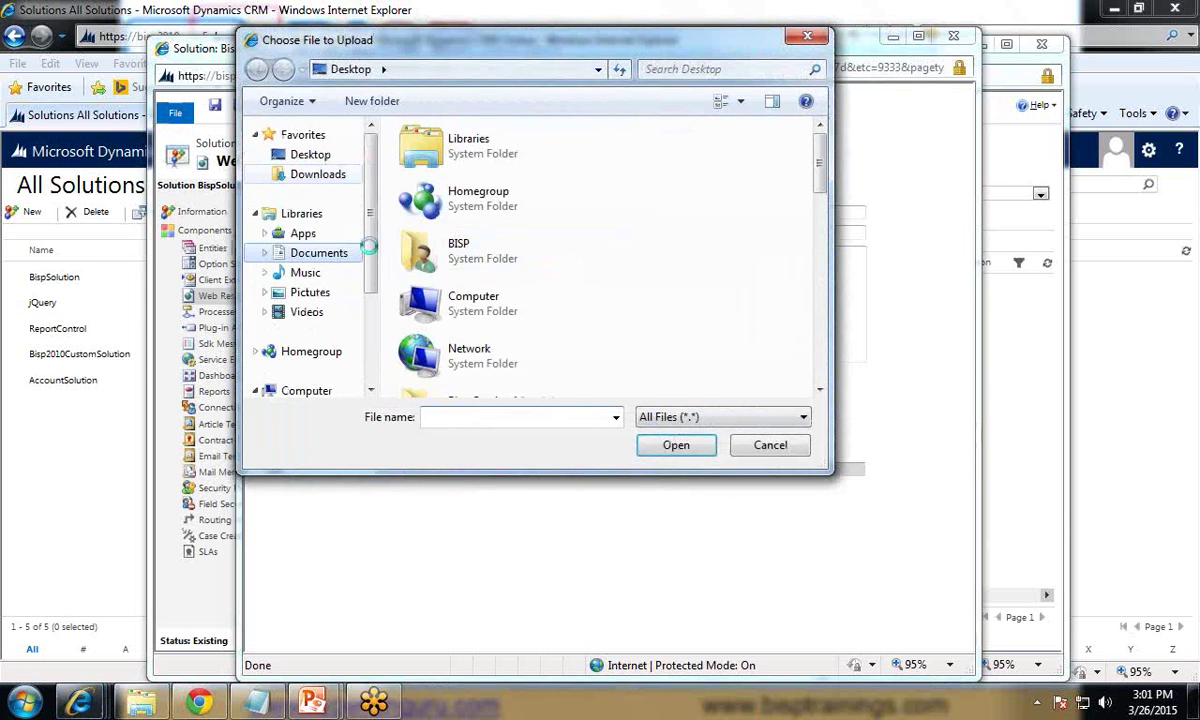
{"action": "left_click", "coordinate": [316, 252]}
{"action": "left_click_drag", "start_coordinate": [817, 125], "coordinate": [811, 340]}
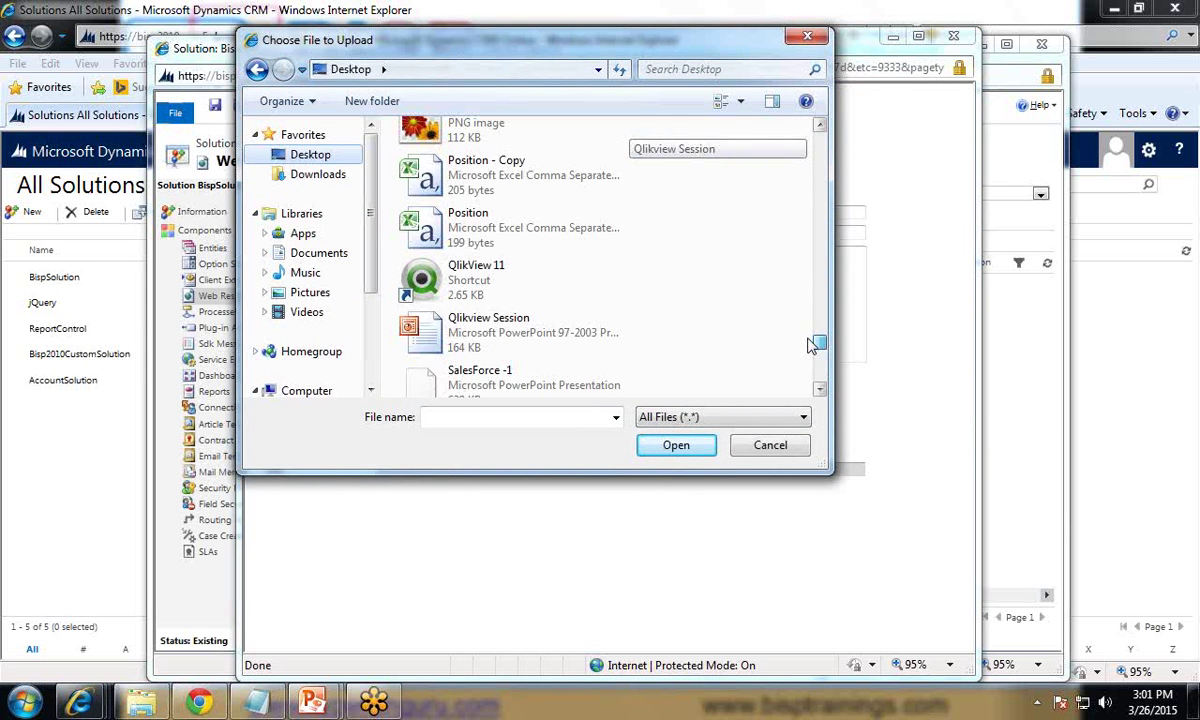
{"action": "left_click", "coordinate": [740, 101]}
{"action": "left_click", "coordinate": [803, 121]}
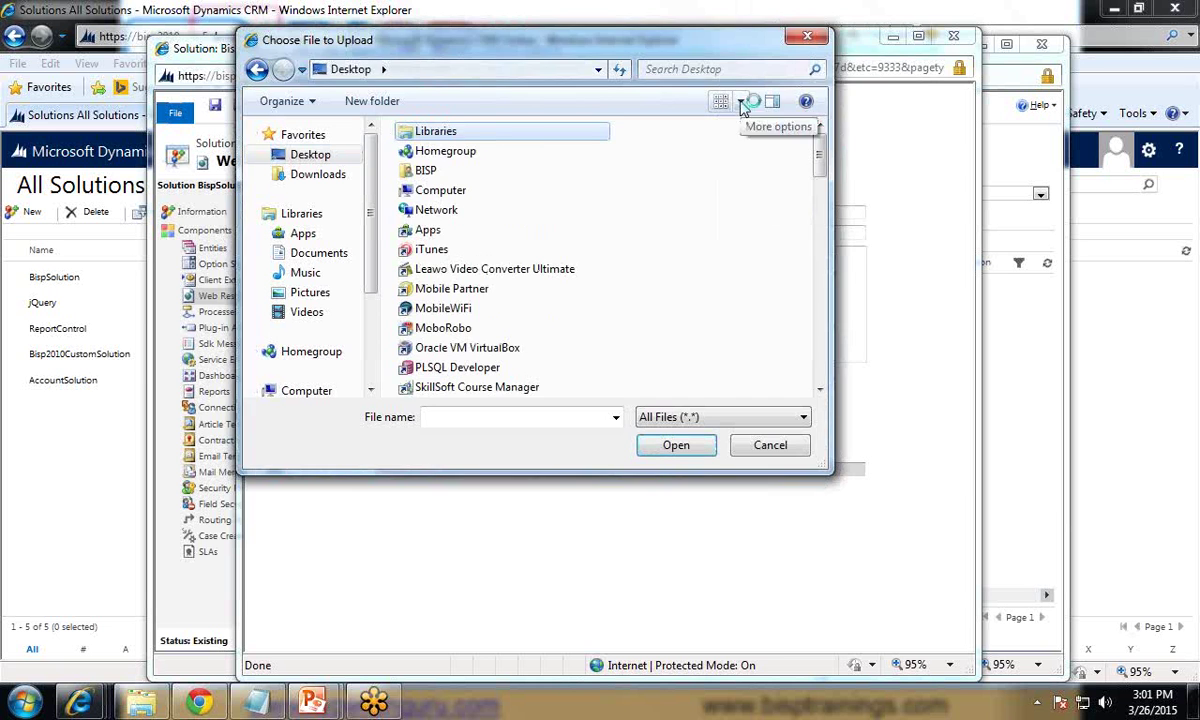
{"action": "left_click", "coordinate": [742, 101]}
{"action": "left_click", "coordinate": [793, 84]}
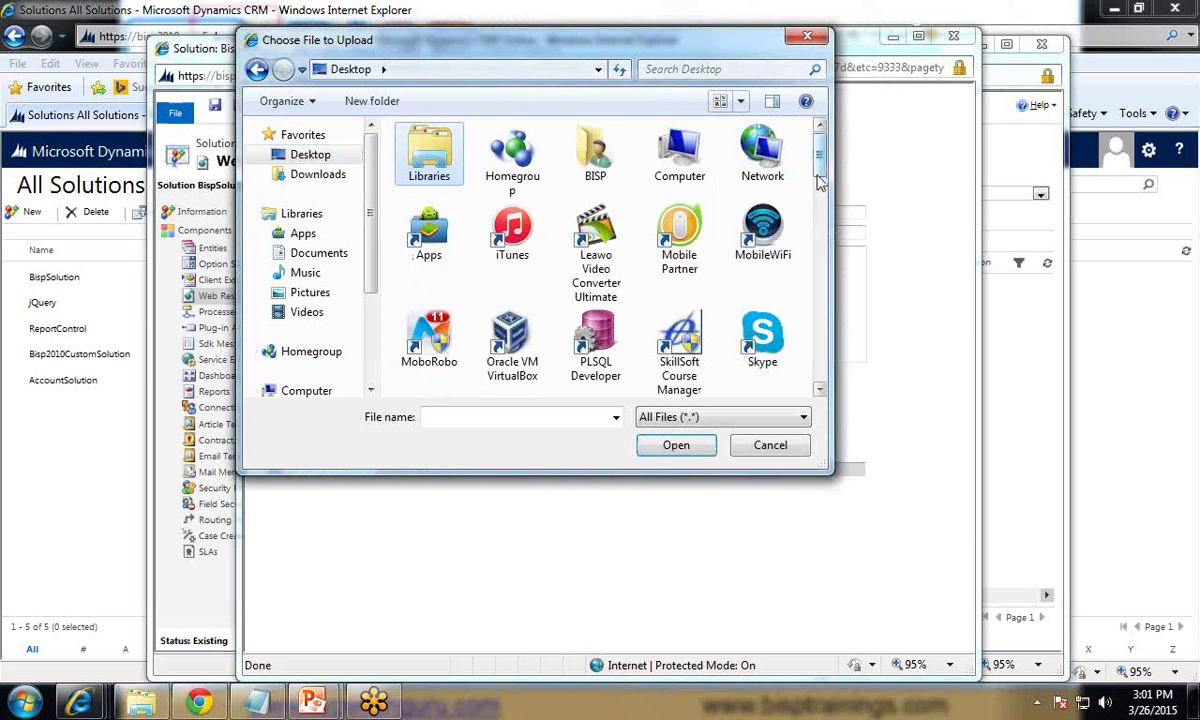
{"action": "left_click_drag", "start_coordinate": [817, 135], "coordinate": [819, 304]}
{"action": "left_click", "coordinate": [512, 322]}
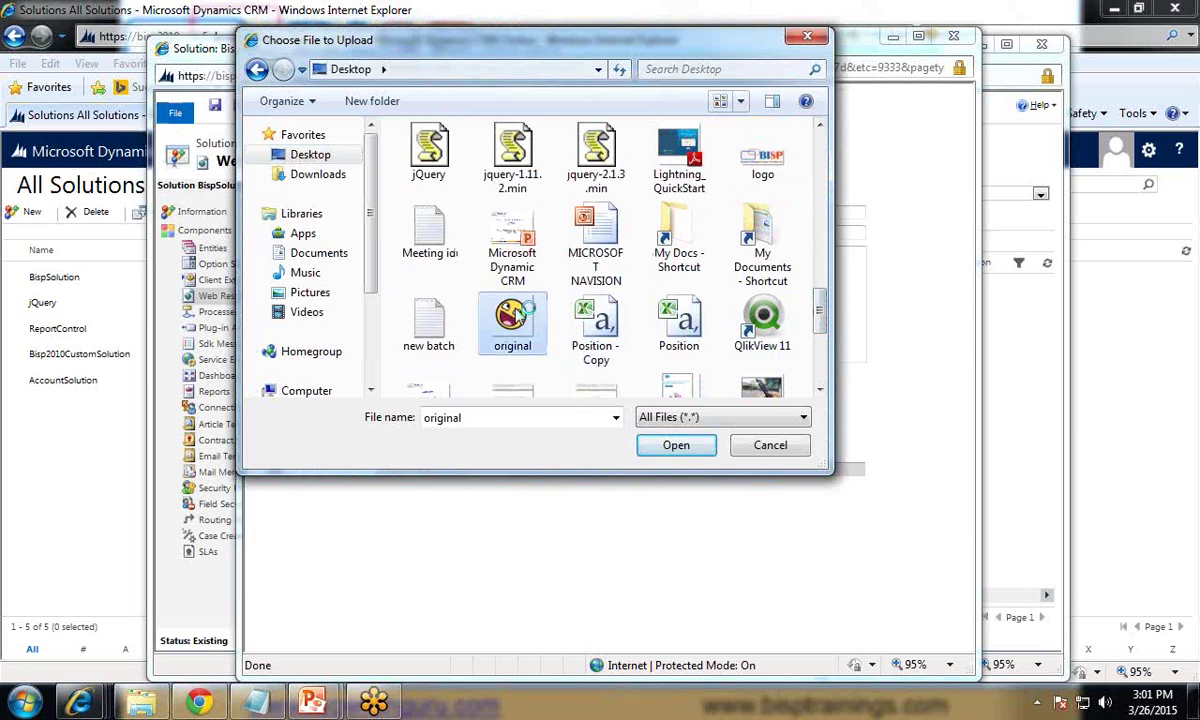
{"action": "left_click", "coordinate": [675, 445]}
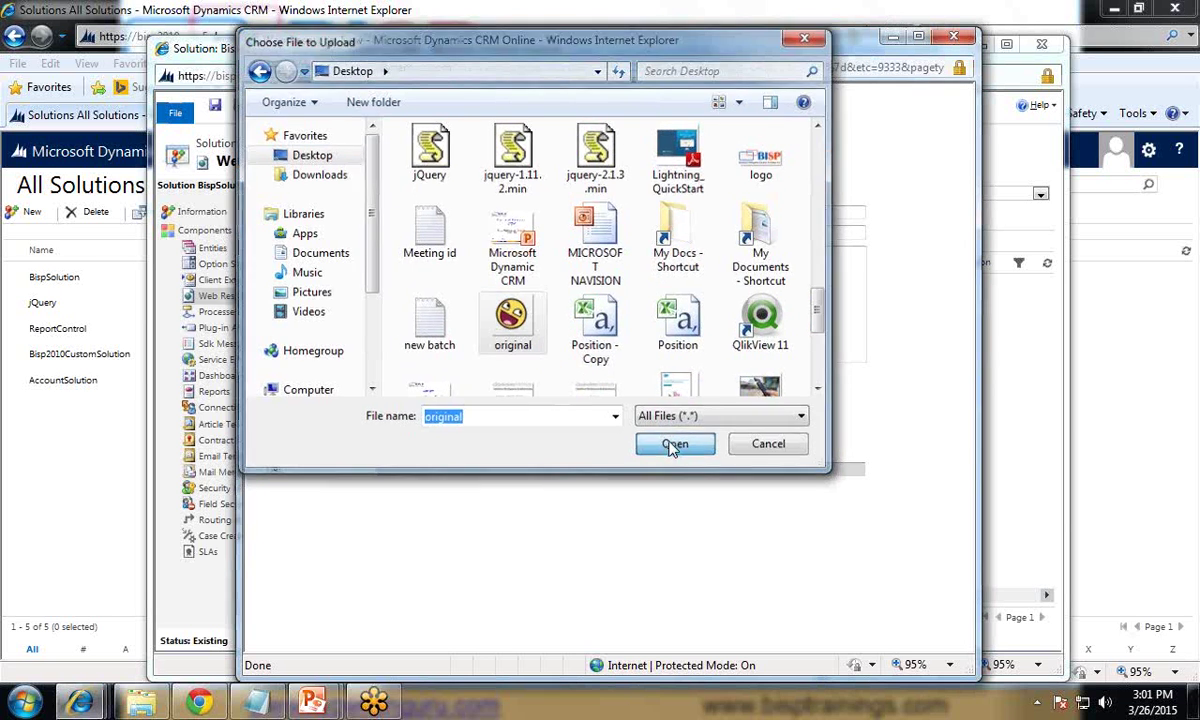
{"action": "left_click", "coordinate": [279, 113]}
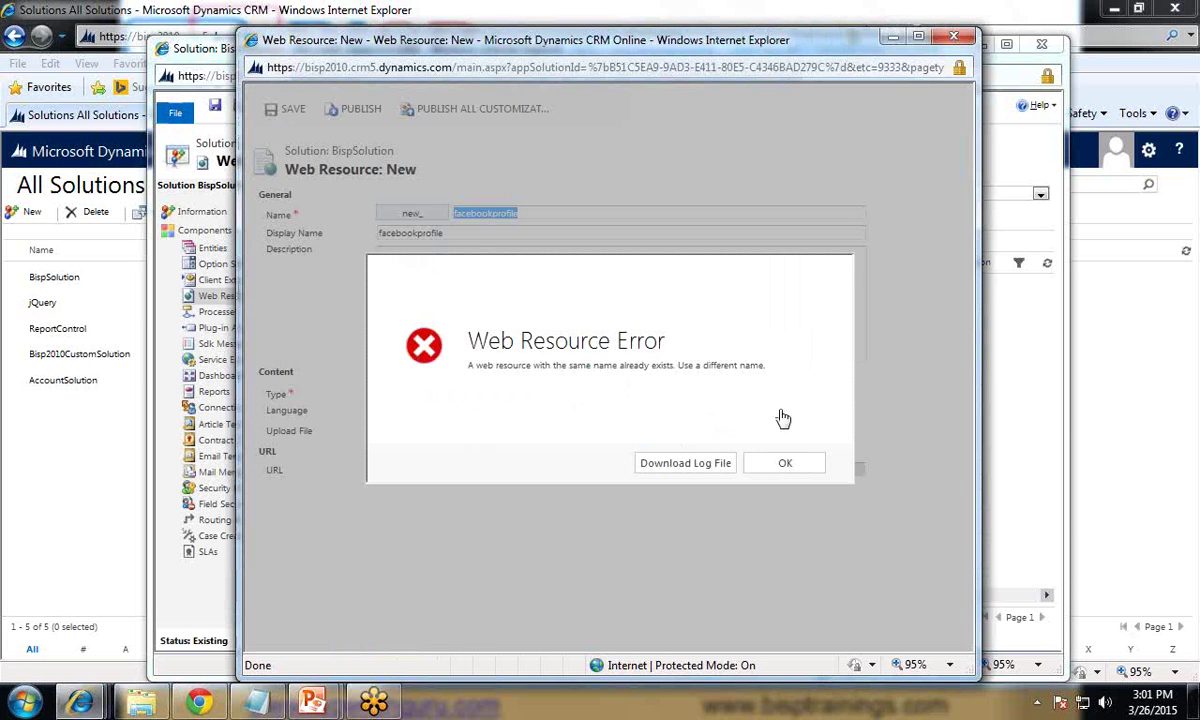
- Rename the web resource and its display name to facebookprofile1 and try saving again
{"action": "left_click", "coordinate": [776, 466]}
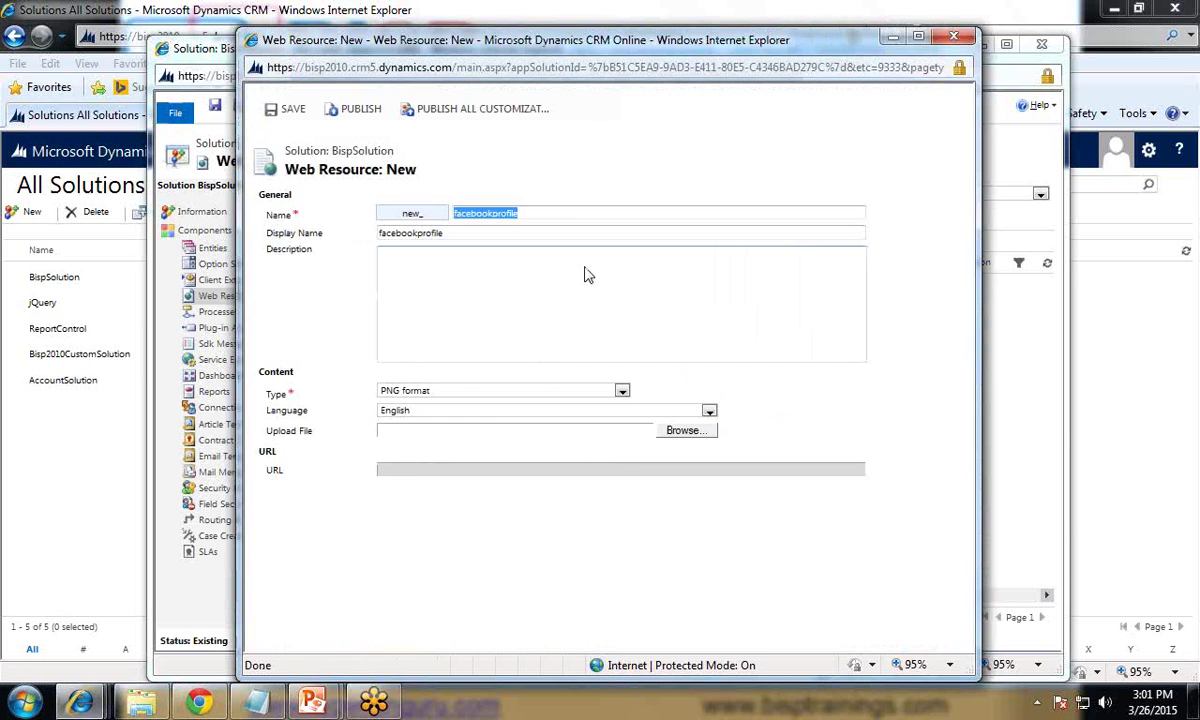
{"action": "left_click", "coordinate": [562, 218]}
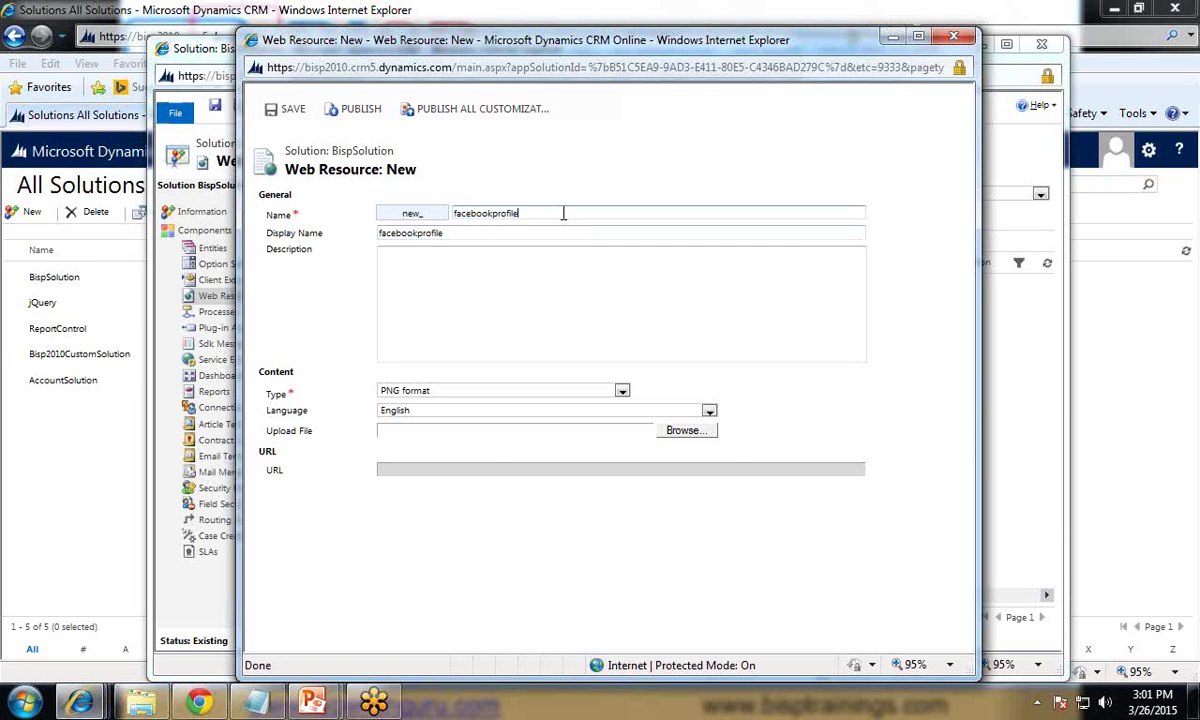
{"action": "left_click", "coordinate": [477, 233]}
{"action": "type", "text": "1"}
{"action": "left_click", "coordinate": [285, 108]}
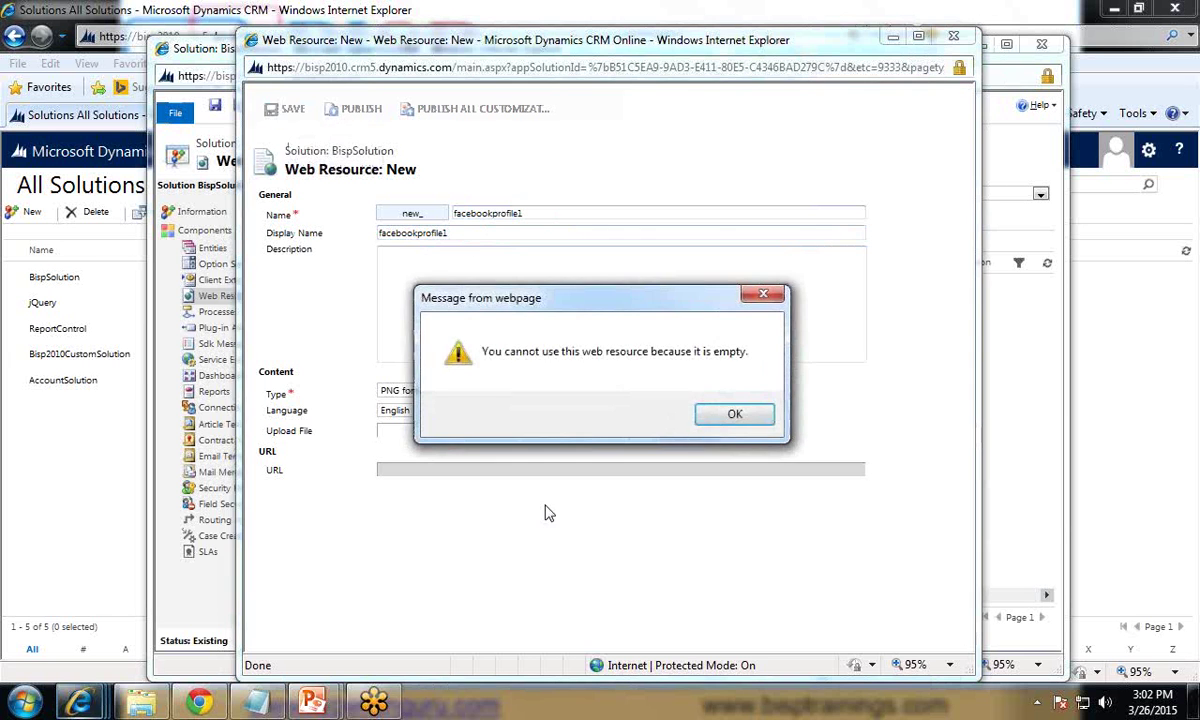
{"action": "left_click", "coordinate": [737, 417]}
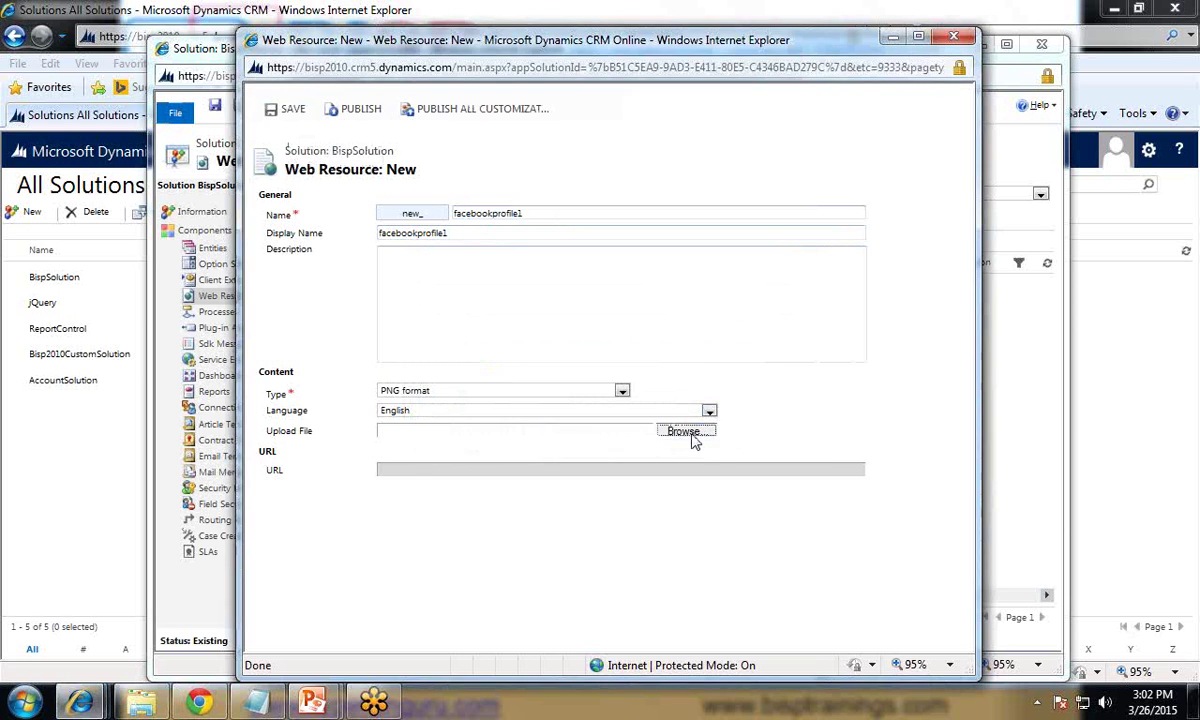
- Reattach original.png from the Desktop as the upload file
{"action": "left_click", "coordinate": [686, 431]}
{"action": "left_click_drag", "start_coordinate": [819, 150], "coordinate": [820, 350]}
{"action": "left_click", "coordinate": [740, 101]}
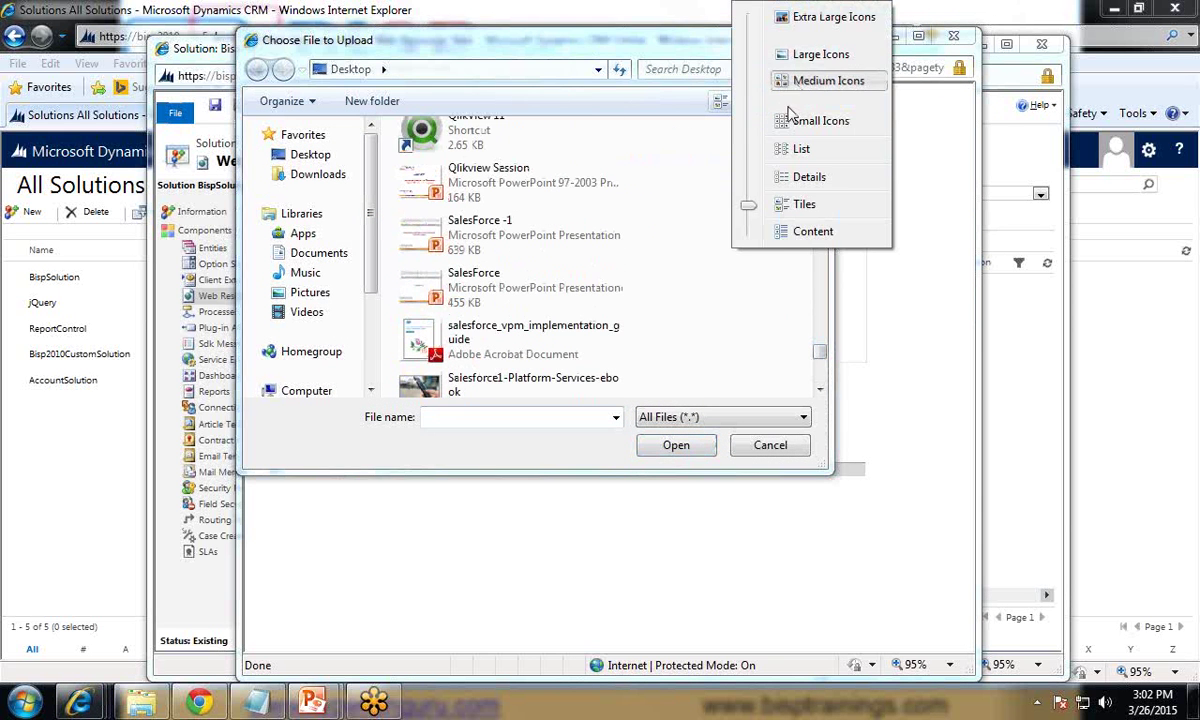
{"action": "left_click", "coordinate": [810, 81]}
{"action": "left_click_drag", "start_coordinate": [819, 135], "coordinate": [819, 322]}
{"action": "left_click", "coordinate": [512, 310]}
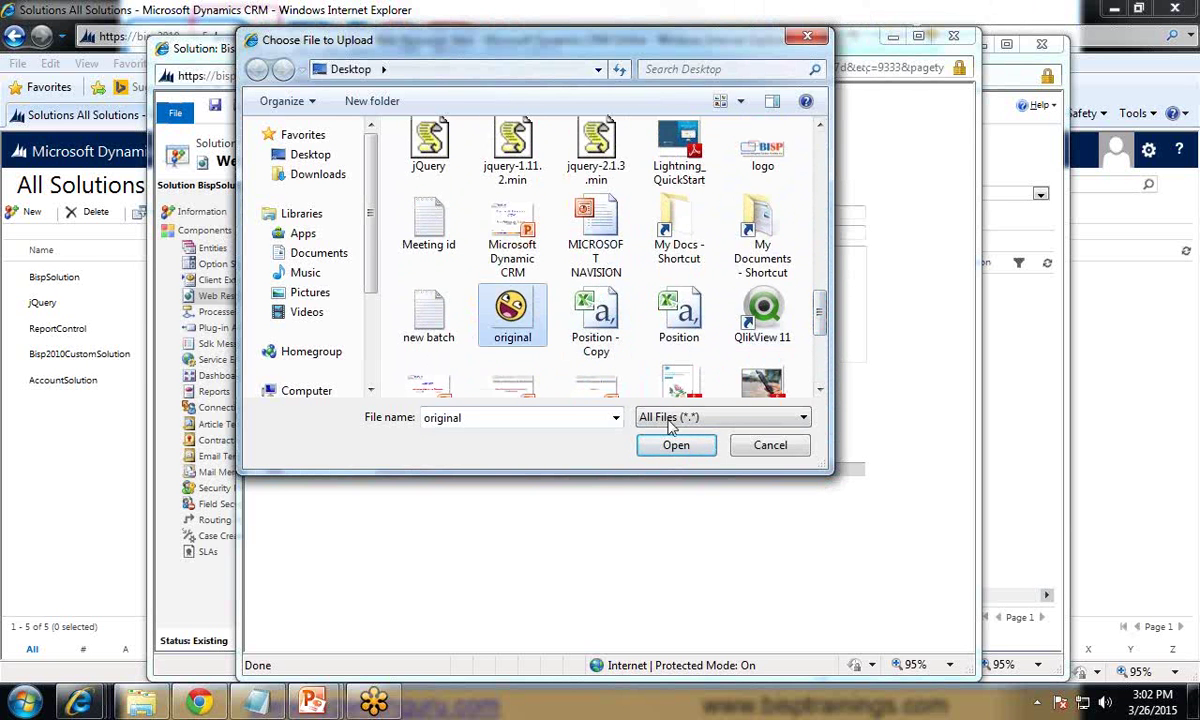
{"action": "left_click", "coordinate": [676, 445]}
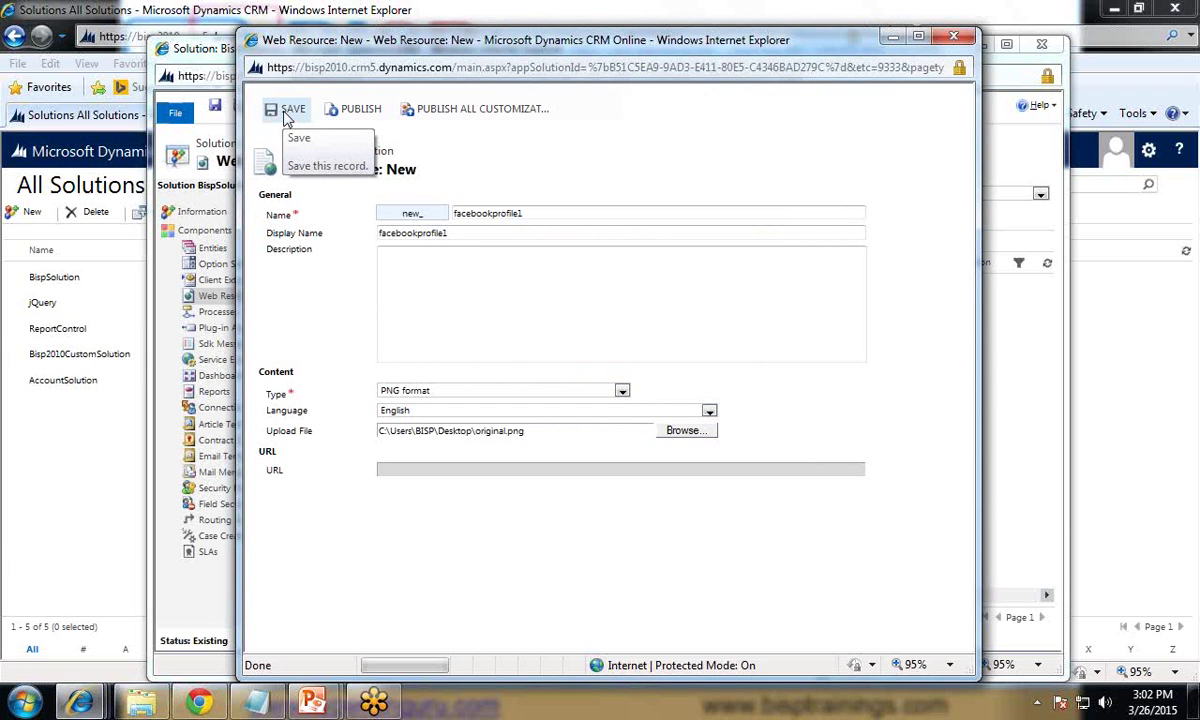
- Save the facebookprofile1 PNG web resource and return to the solution window
{"action": "left_click", "coordinate": [287, 118]}
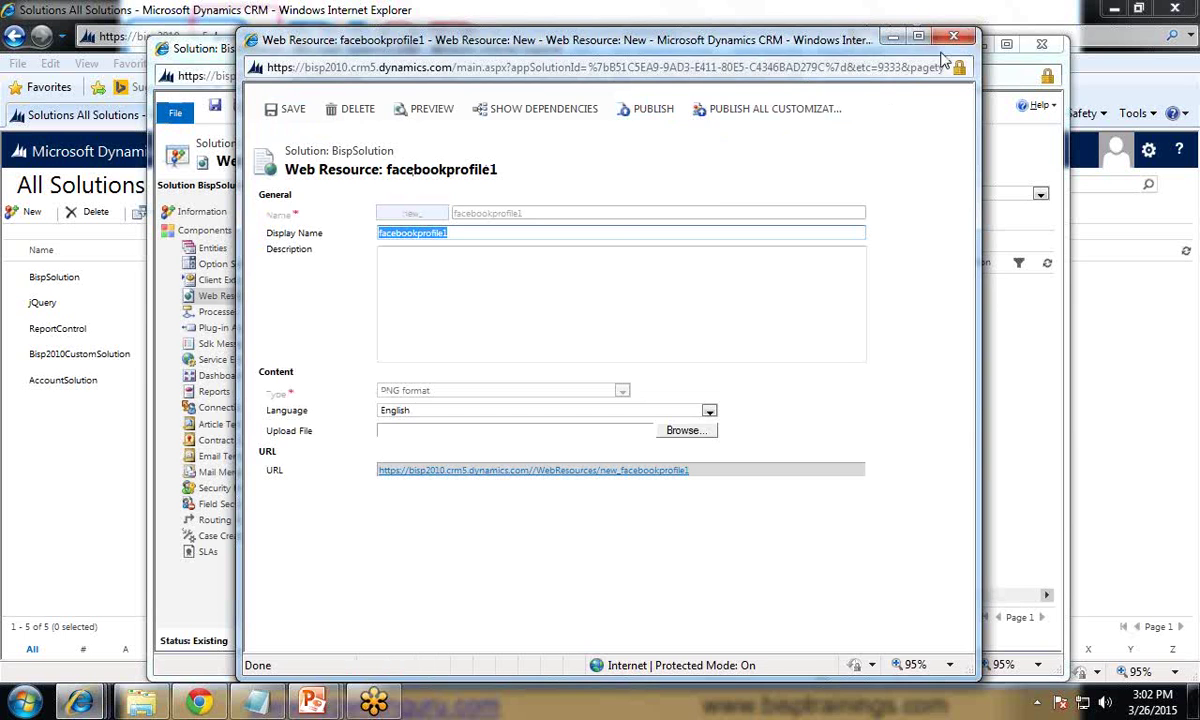
{"action": "left_click", "coordinate": [953, 40]}
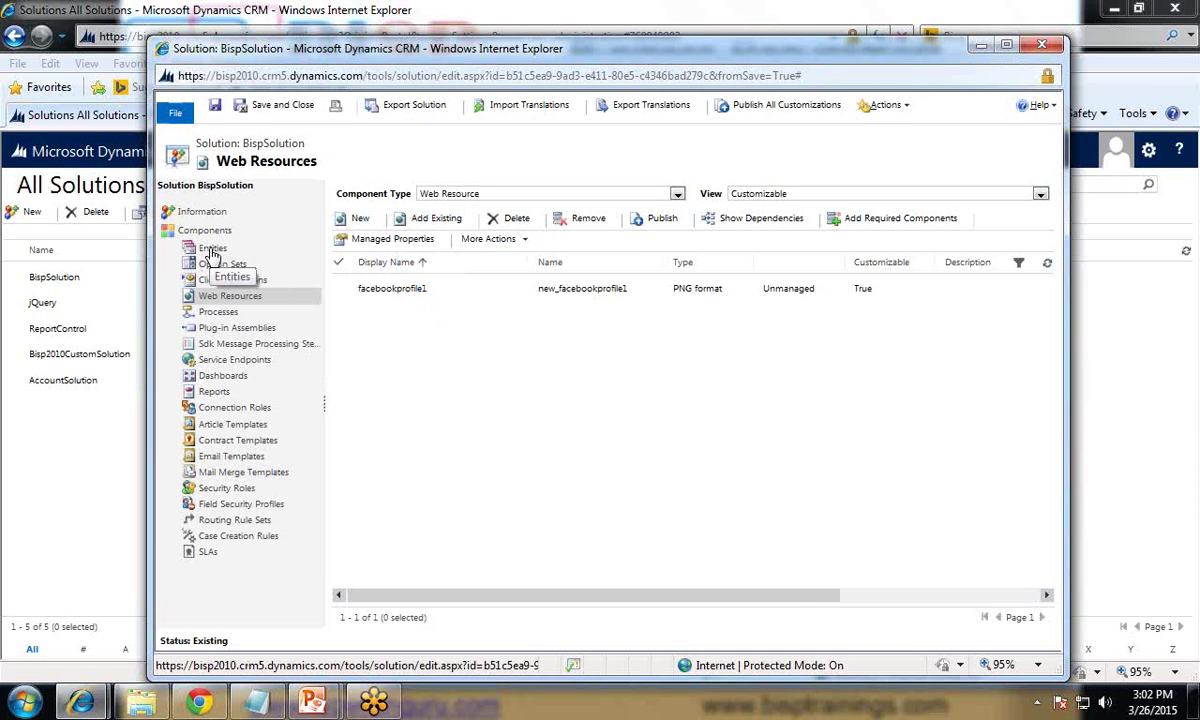
- Add the existing Contact entity to BispSolution, including its required components
{"action": "left_click", "coordinate": [212, 252]}
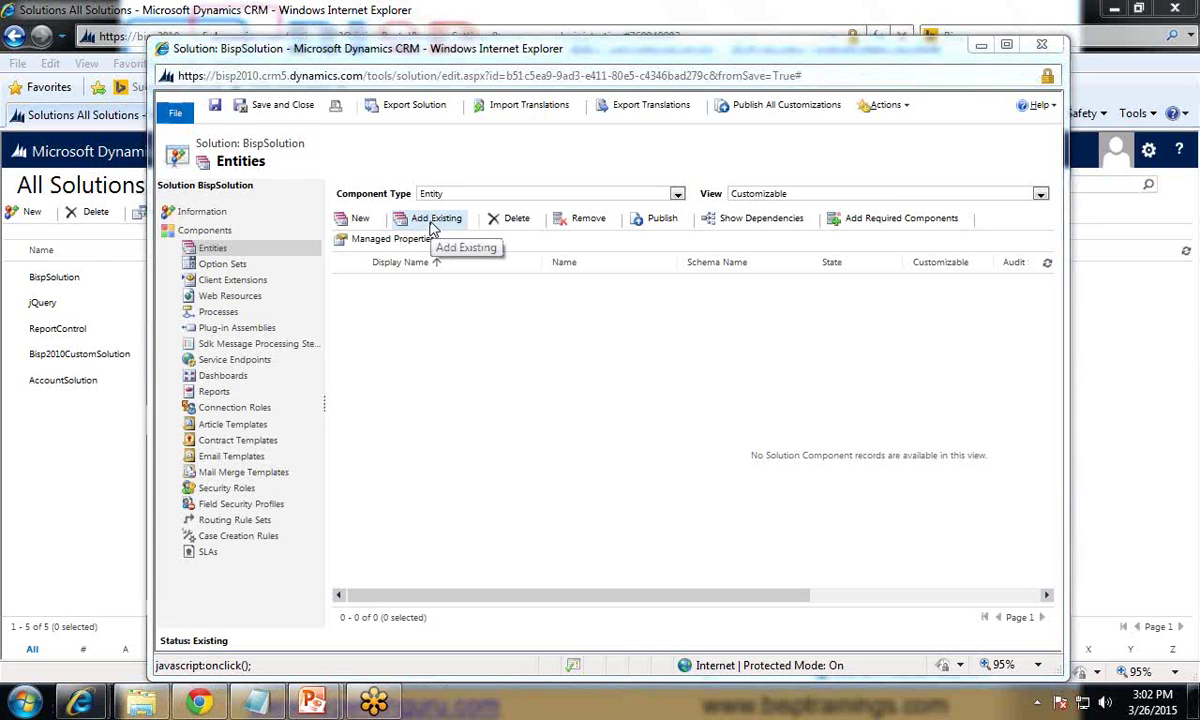
{"action": "left_click", "coordinate": [432, 224]}
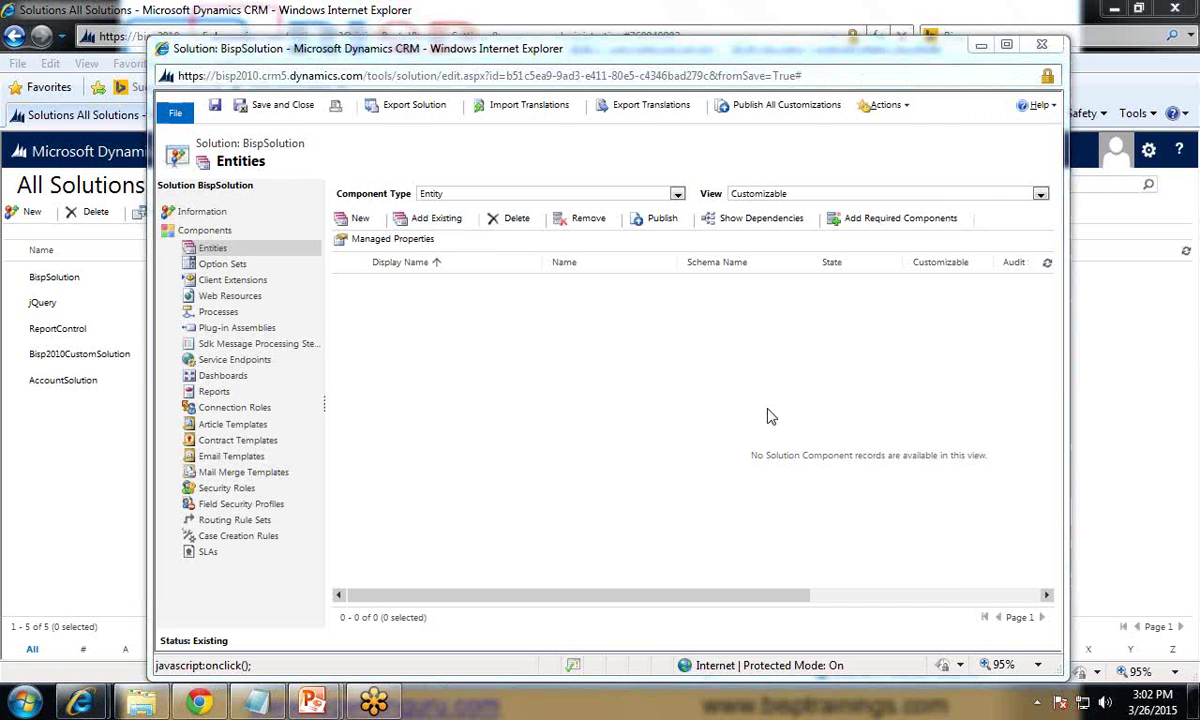
{"action": "scroll", "coordinate": [640, 385], "scroll_direction": "down", "scroll_amount": 3}
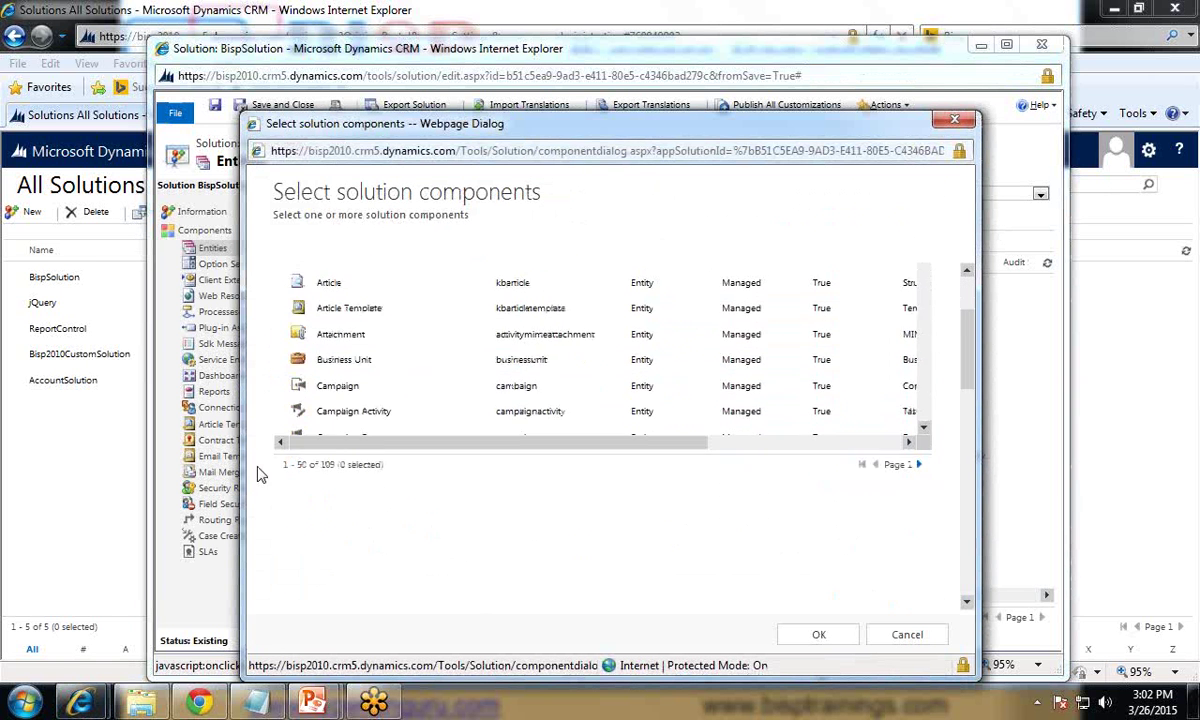
{"action": "scroll", "coordinate": [760, 400], "scroll_direction": "up", "scroll_amount": 2}
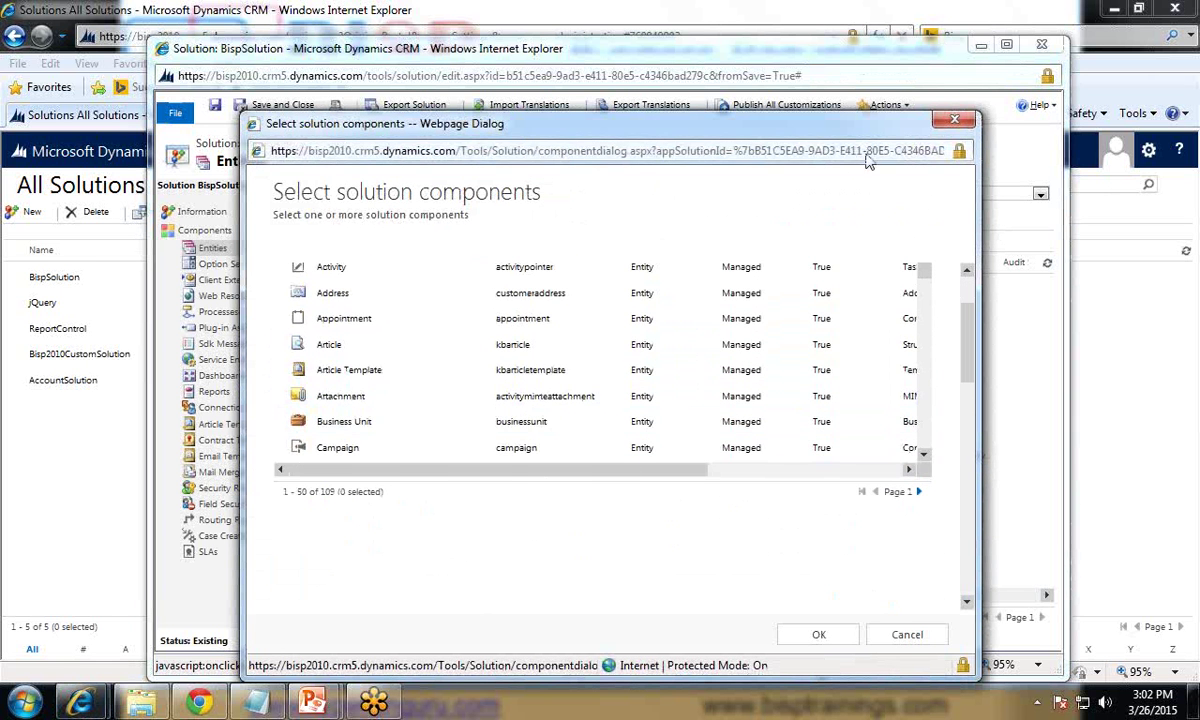
{"action": "left_click_drag", "start_coordinate": [840, 137], "coordinate": [847, 106]}
{"action": "scroll", "coordinate": [905, 300], "scroll_direction": "down", "scroll_amount": 1}
{"action": "scroll", "coordinate": [885, 315], "scroll_direction": "up", "scroll_amount": 3}
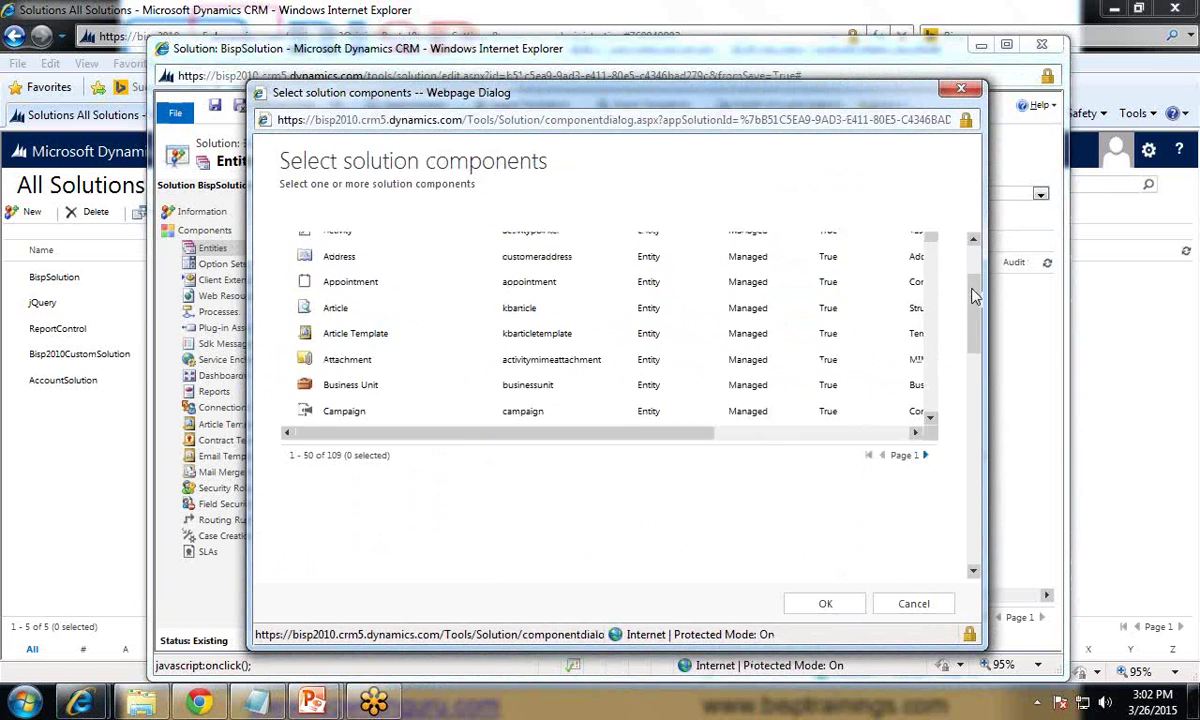
{"action": "scroll", "coordinate": [873, 340], "scroll_direction": "down", "scroll_amount": 5}
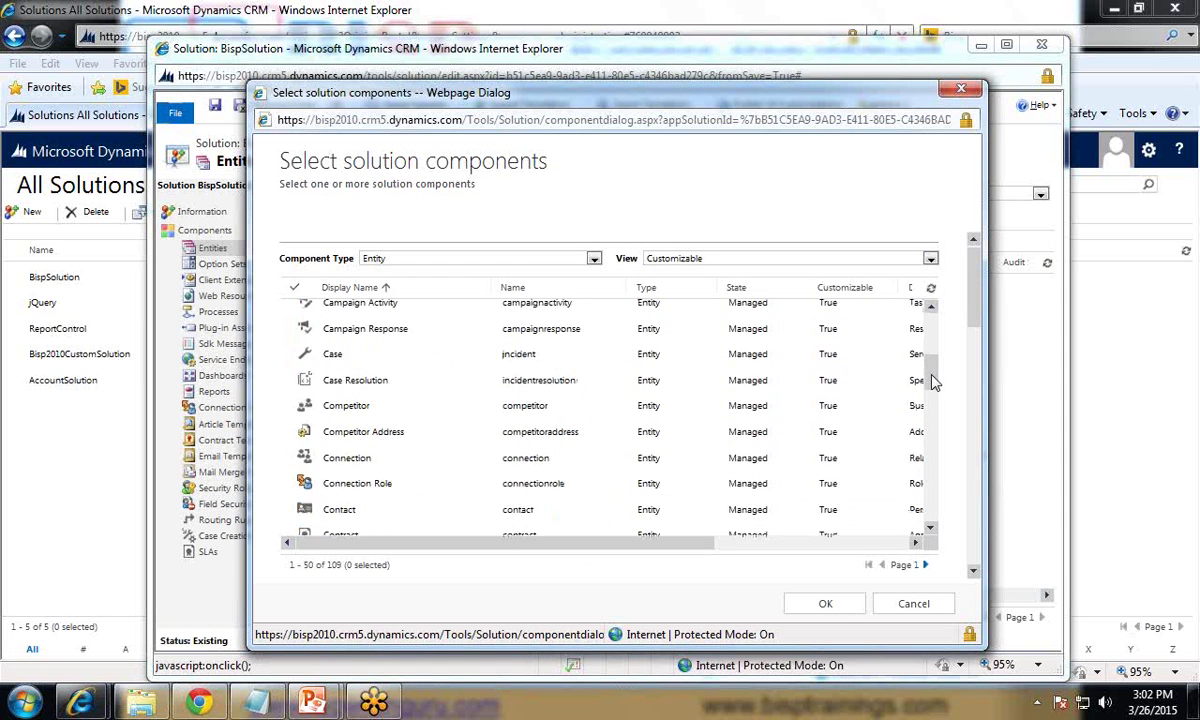
{"action": "left_click", "coordinate": [288, 444]}
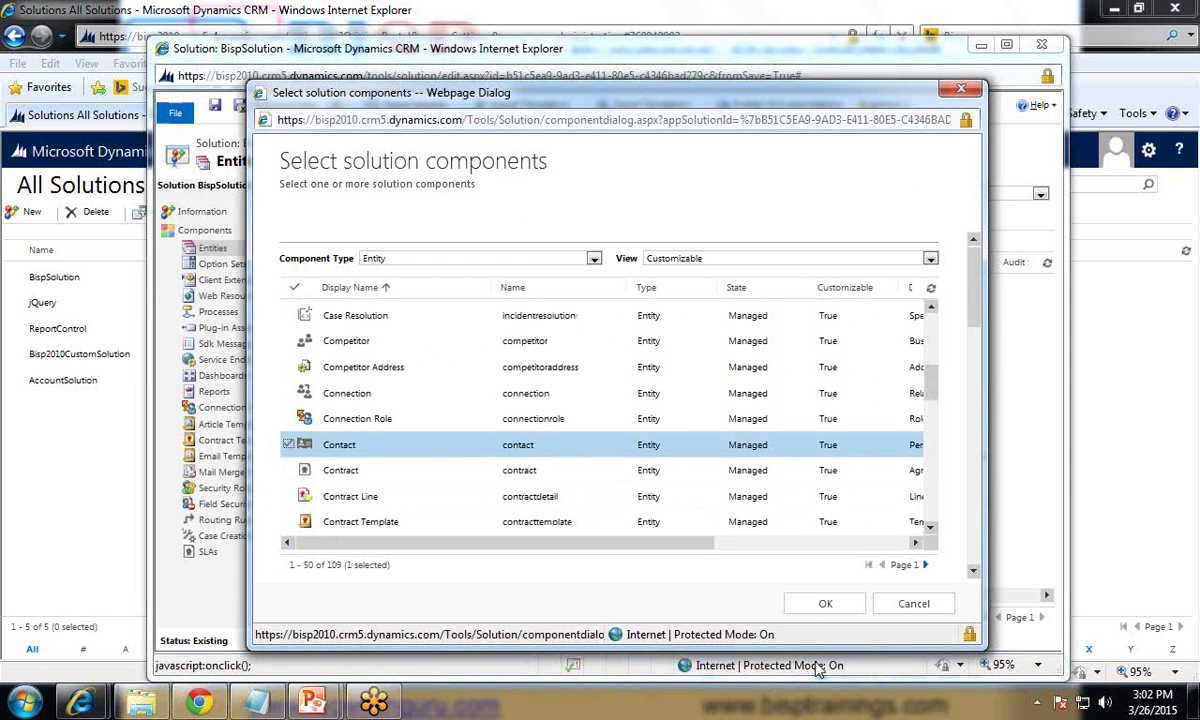
{"action": "left_click", "coordinate": [822, 604]}
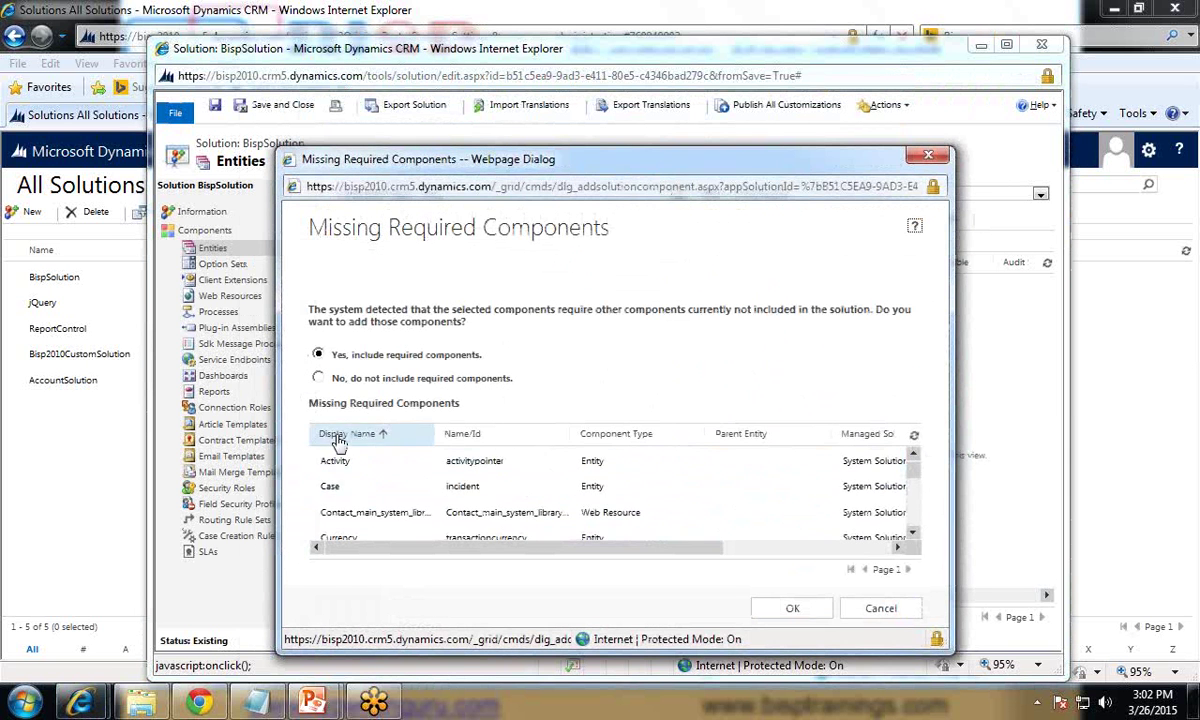
{"action": "left_click", "coordinate": [794, 609]}
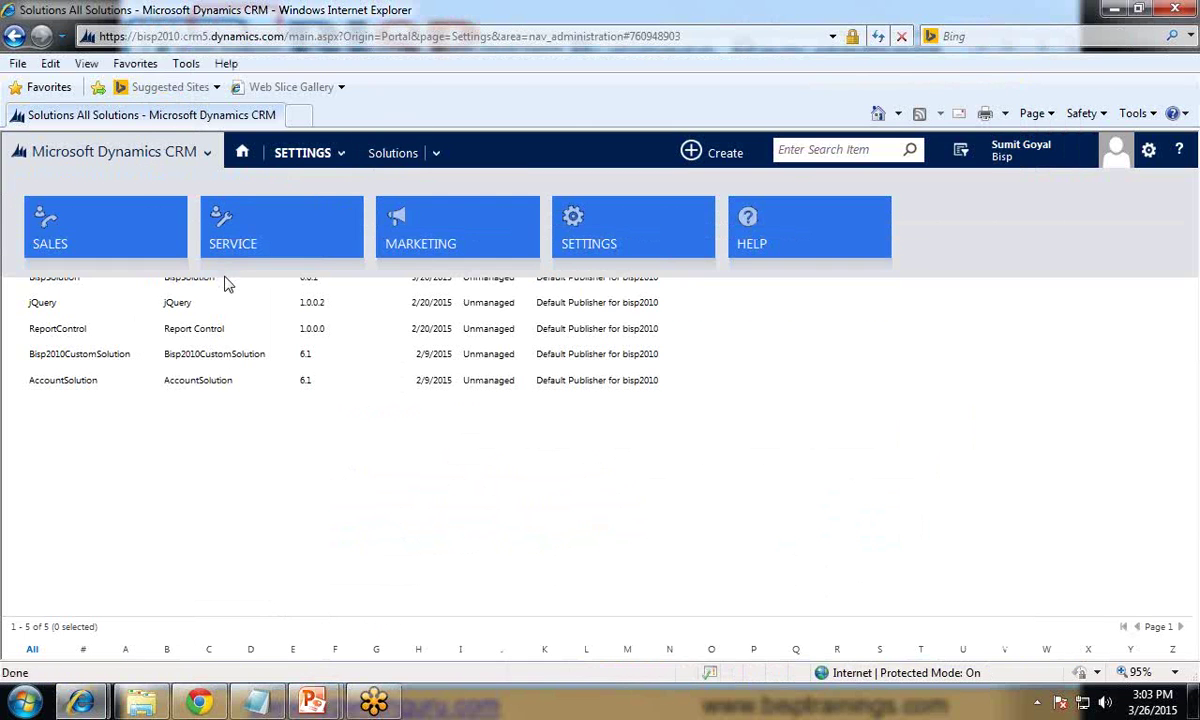
- In BispSolution, expand Entities > Contact > Forms and open the main Contact form
{"action": "mouse_move", "coordinate": [137, 678]}
{"action": "left_click", "coordinate": [325, 605]}
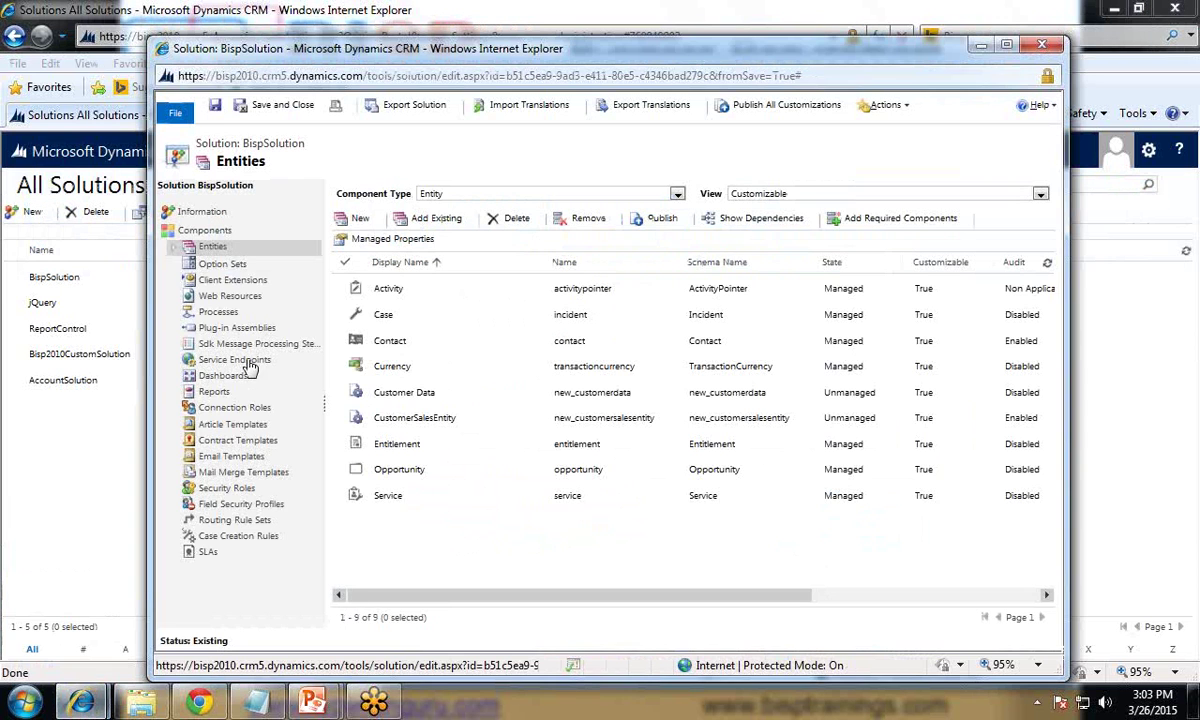
{"action": "left_click", "coordinate": [175, 249]}
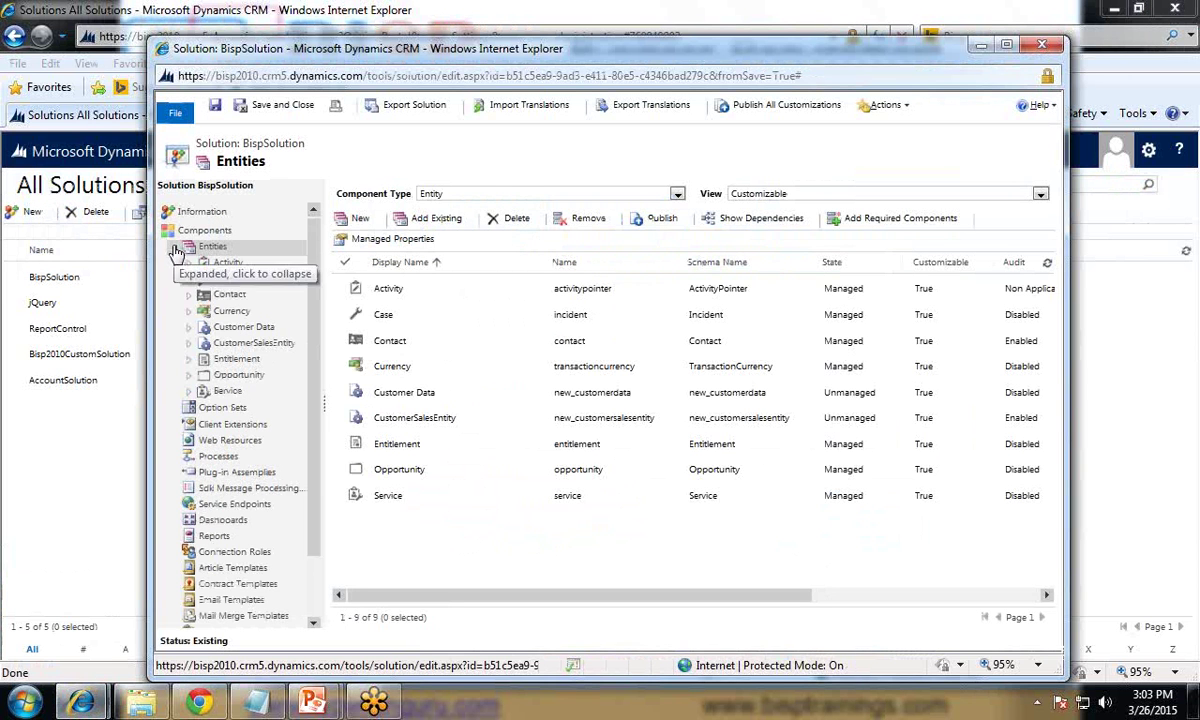
{"action": "left_click", "coordinate": [189, 296]}
{"action": "left_click", "coordinate": [241, 315]}
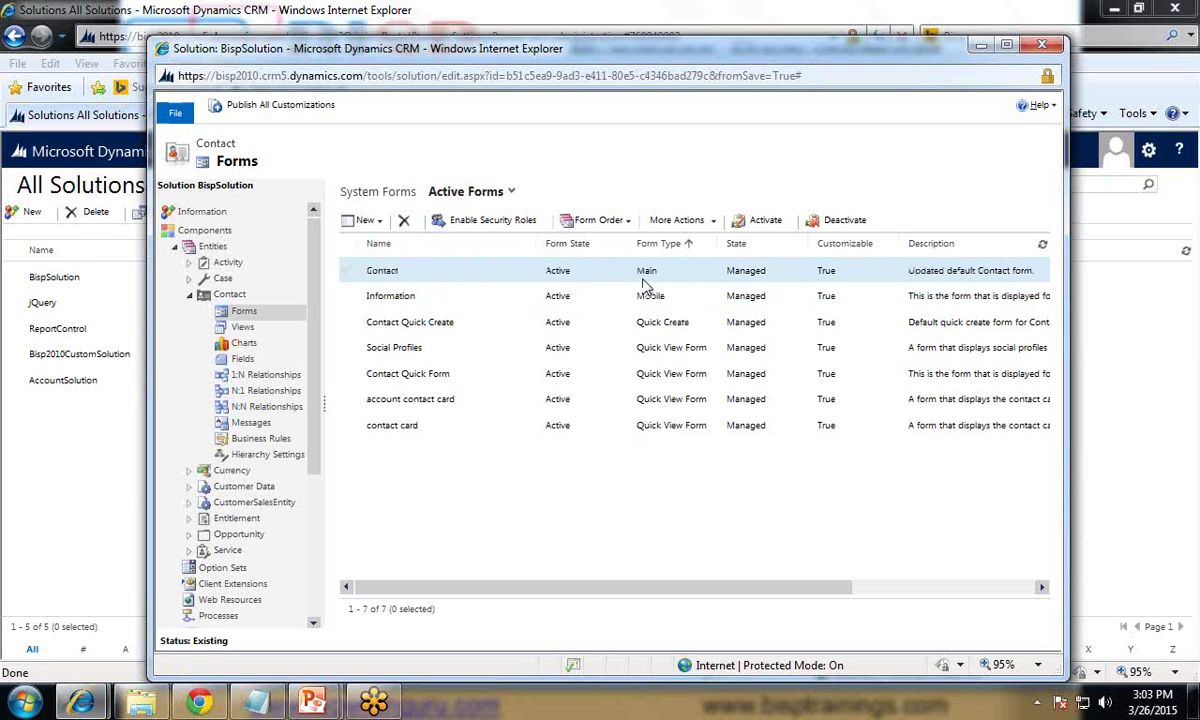
{"action": "double_click", "coordinate": [528, 408]}
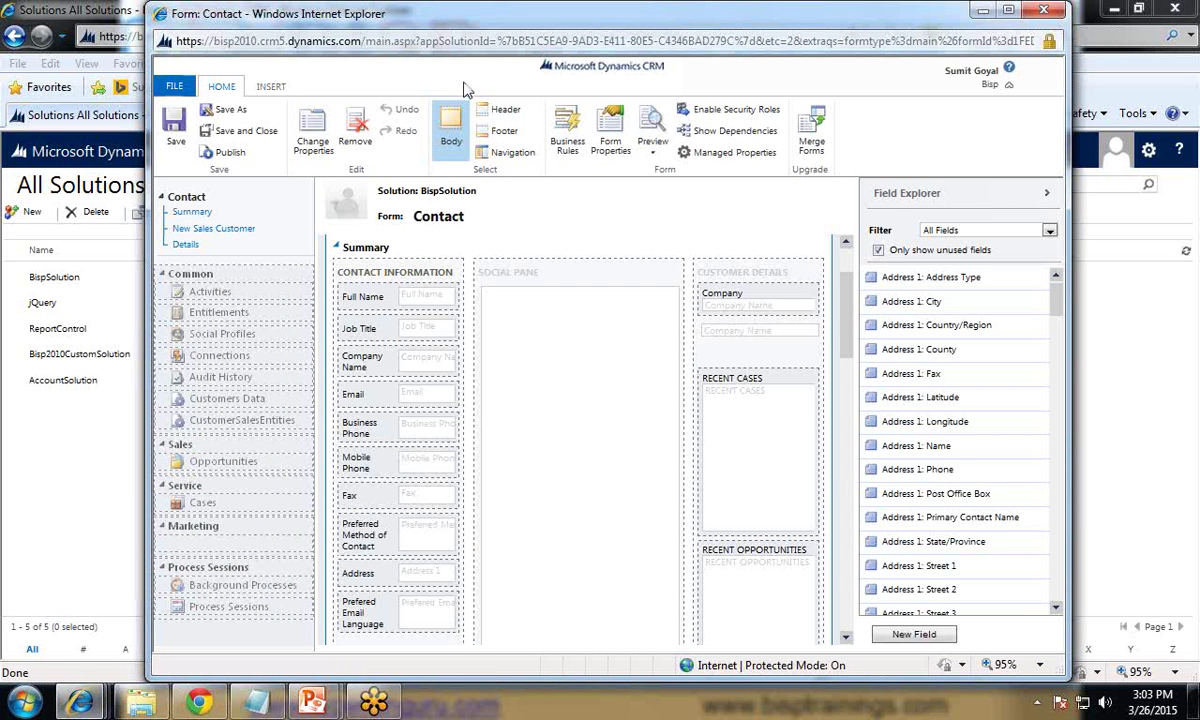
- Look over the loaded Contact form and bring up the INSERT ribbon options
{"action": "scroll", "coordinate": [490, 407], "scroll_direction": "down", "scroll_amount": 10}
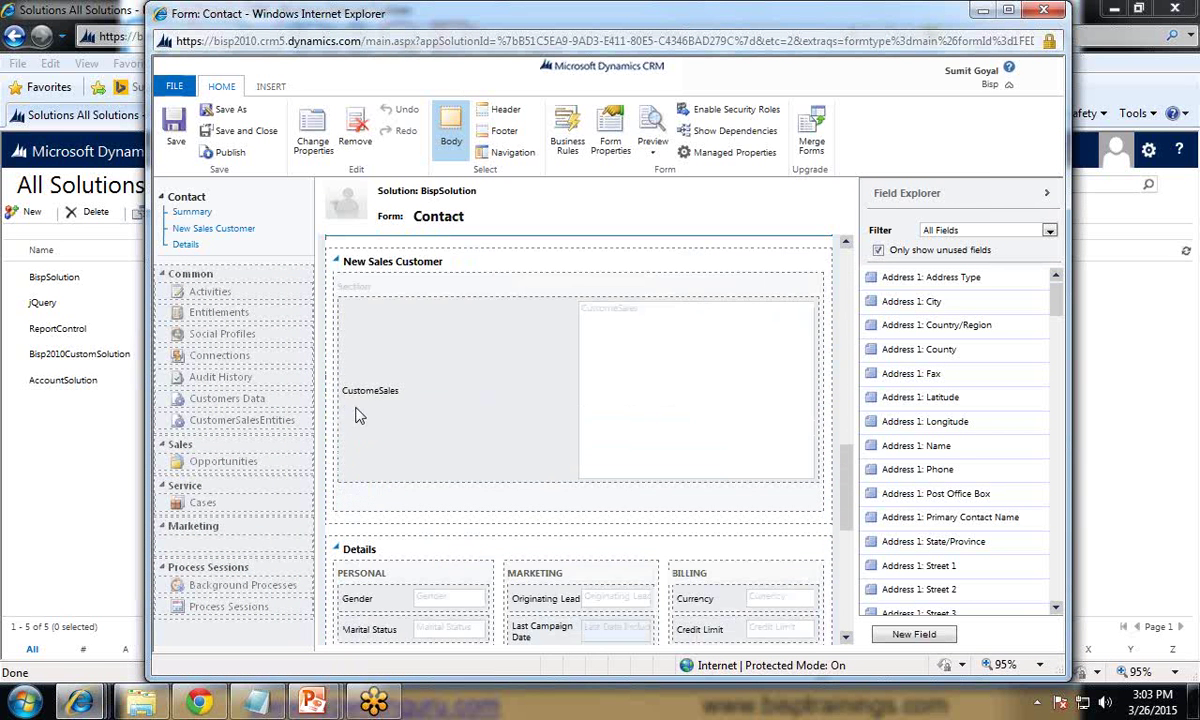
{"action": "scroll", "coordinate": [584, 559], "scroll_direction": "up", "scroll_amount": 10}
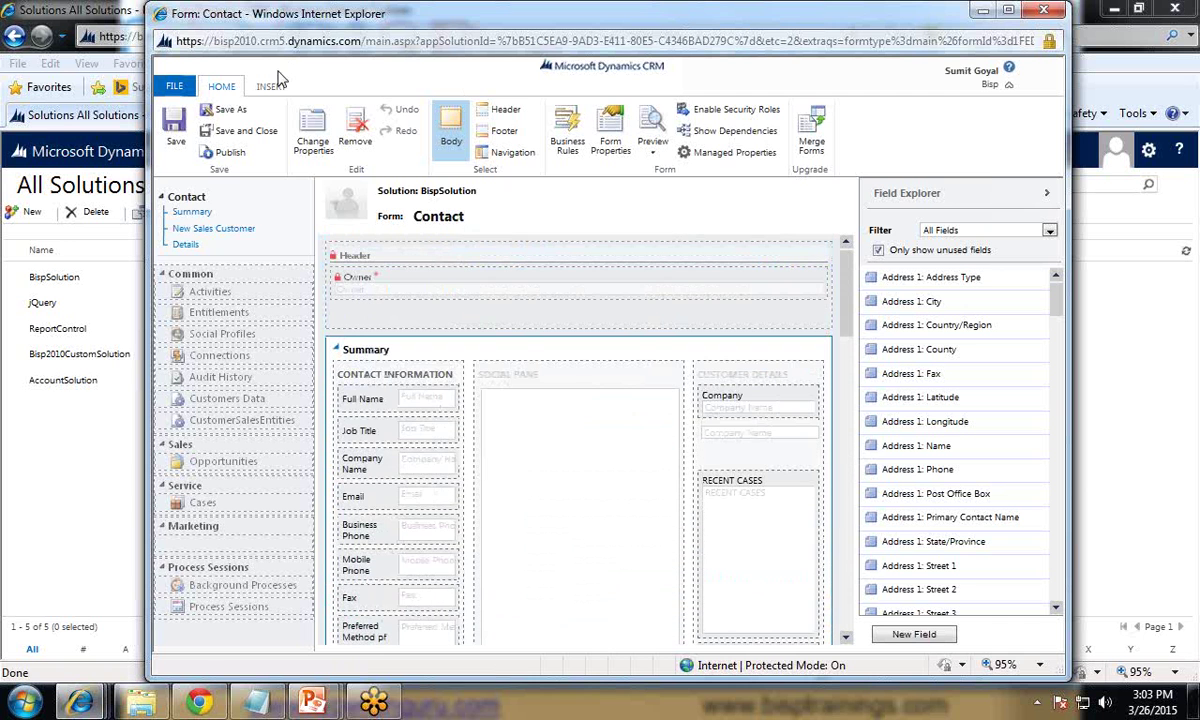
{"action": "left_click", "coordinate": [268, 86]}
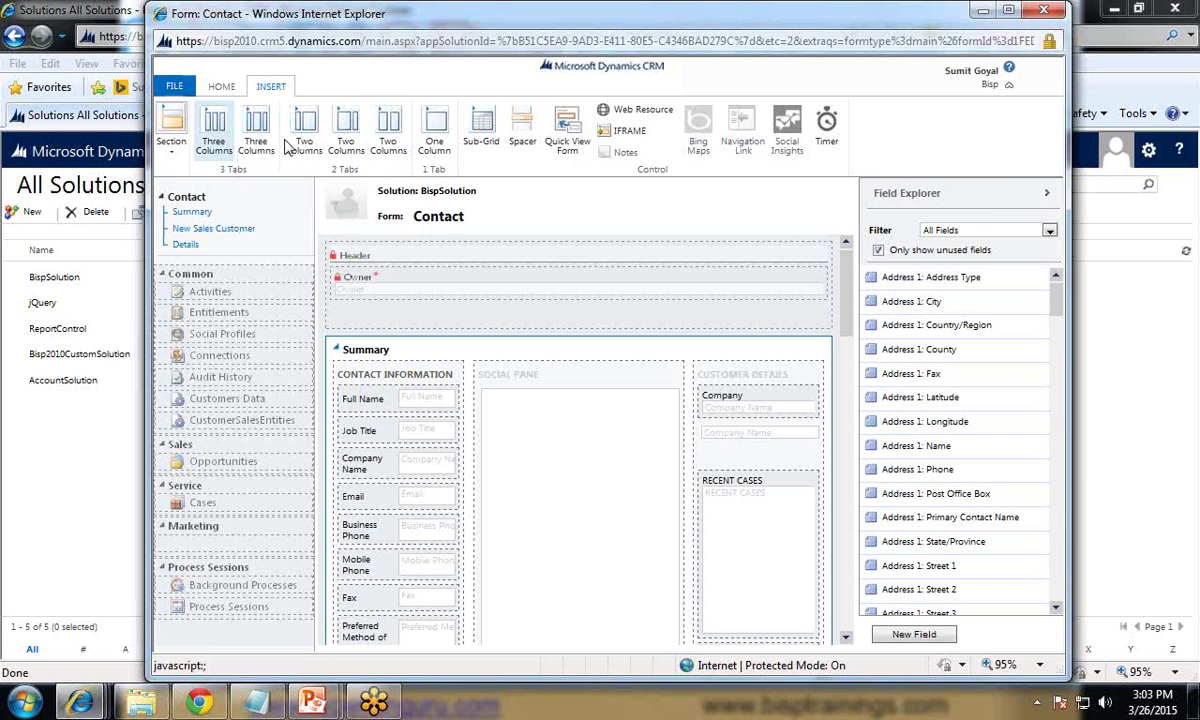
- Insert a new one-column tab into the Contact form
{"action": "left_click", "coordinate": [435, 135]}
{"action": "scroll", "coordinate": [537, 496], "scroll_direction": "down", "scroll_amount": 3}
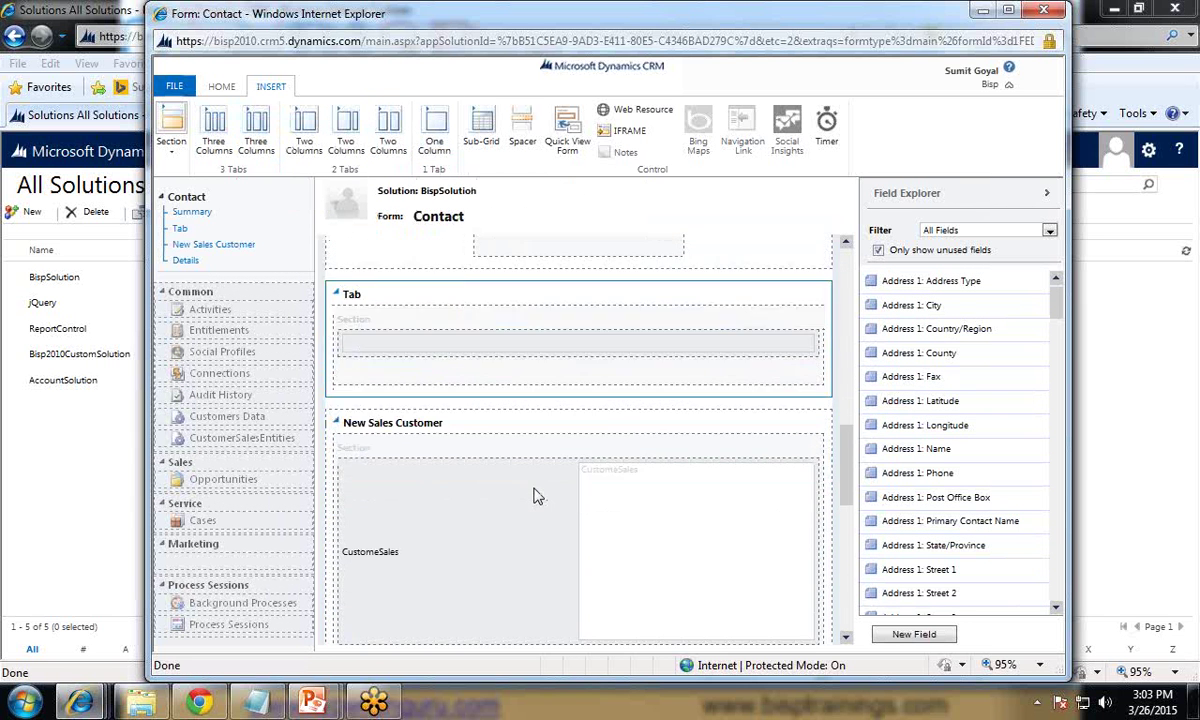
{"action": "scroll", "coordinate": [537, 496], "scroll_direction": "up", "scroll_amount": 6}
{"action": "scroll", "coordinate": [537, 496], "scroll_direction": "up", "scroll_amount": 3}
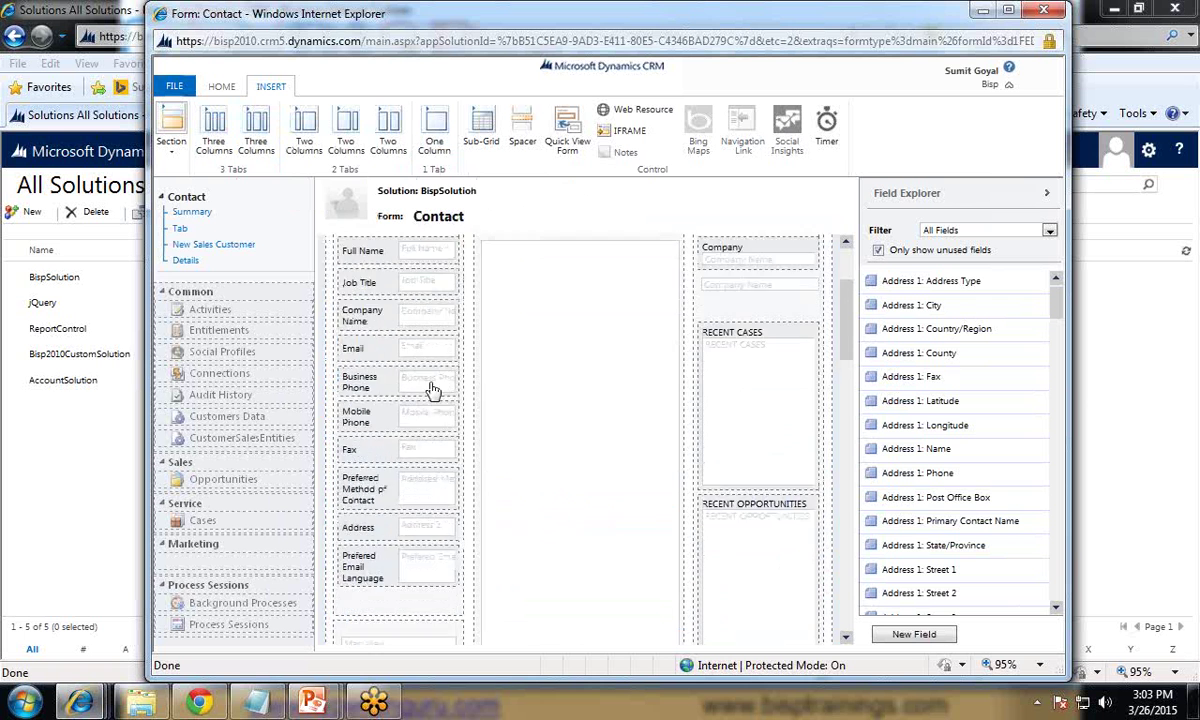
{"action": "scroll", "coordinate": [437, 434], "scroll_direction": "down", "scroll_amount": 5}
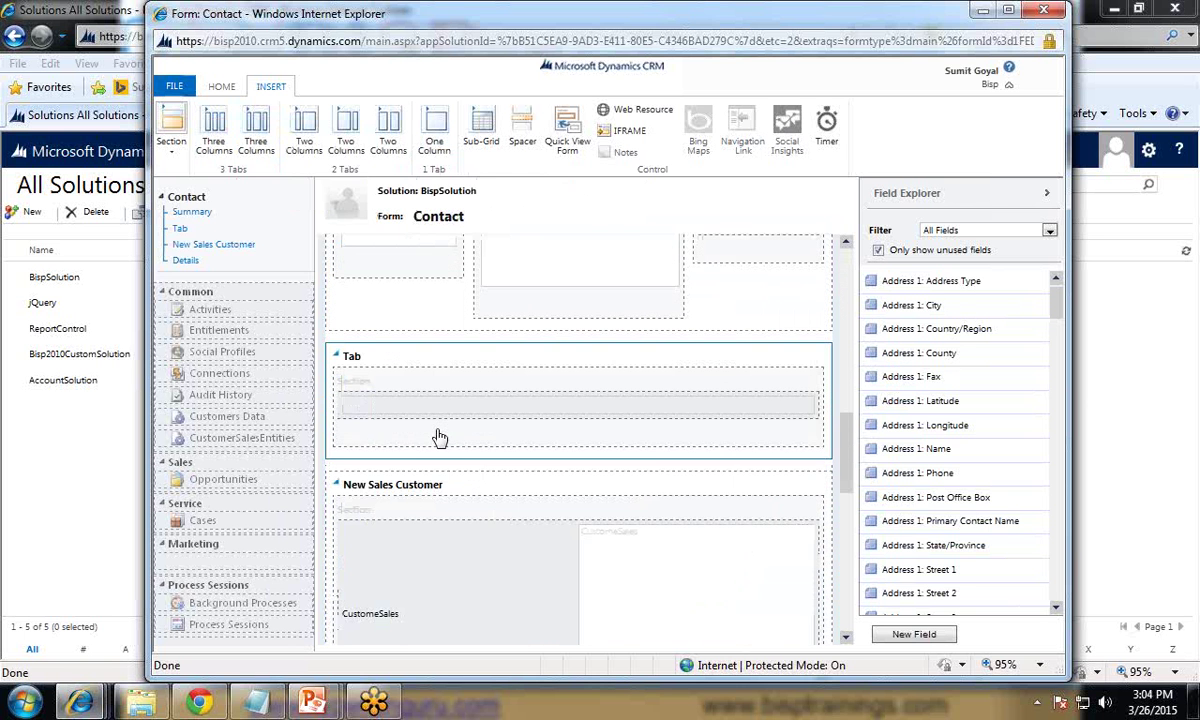
{"action": "left_click", "coordinate": [337, 355]}
{"action": "left_click", "coordinate": [358, 358]}
{"action": "left_click", "coordinate": [358, 358]}
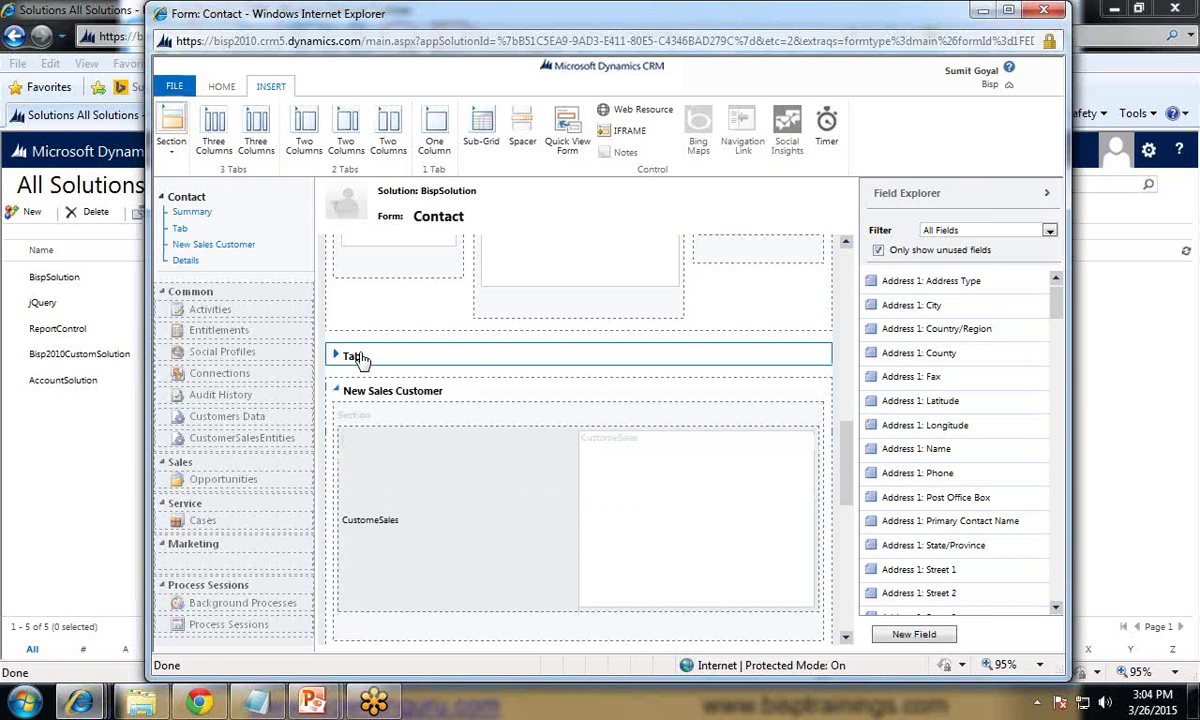
- Label the new tab Facebook Badge in its properties
{"action": "left_click", "coordinate": [222, 87]}
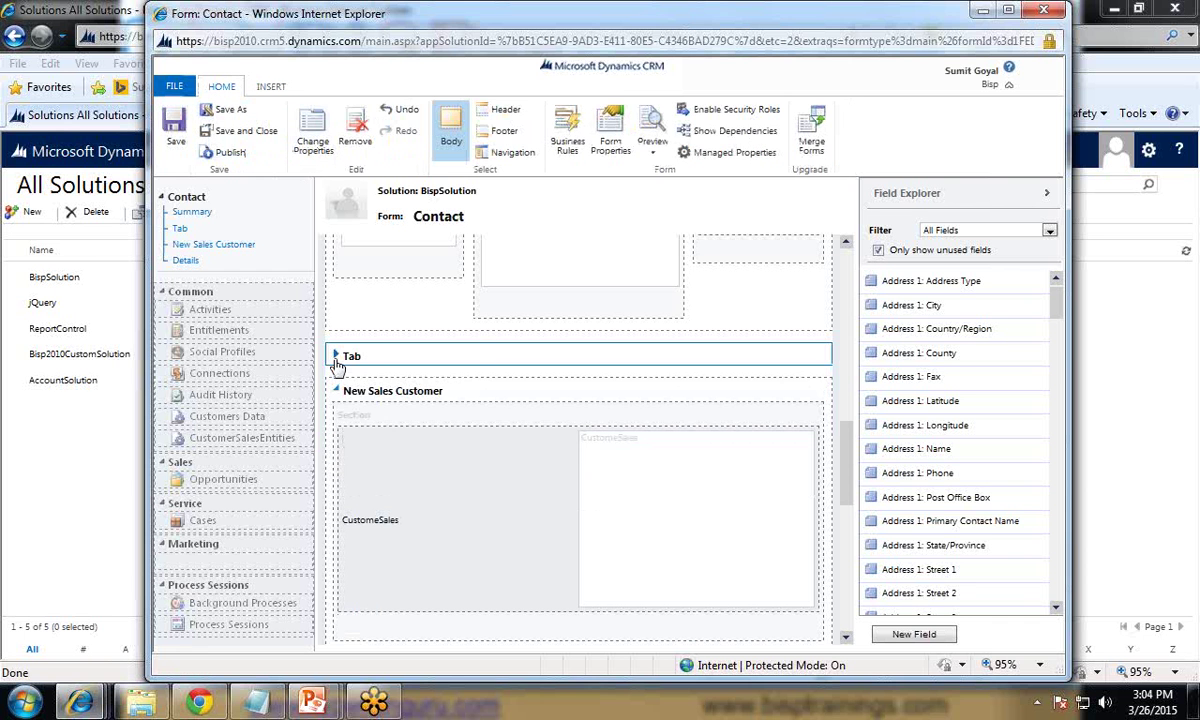
{"action": "left_click", "coordinate": [328, 350]}
{"action": "left_click", "coordinate": [313, 143]}
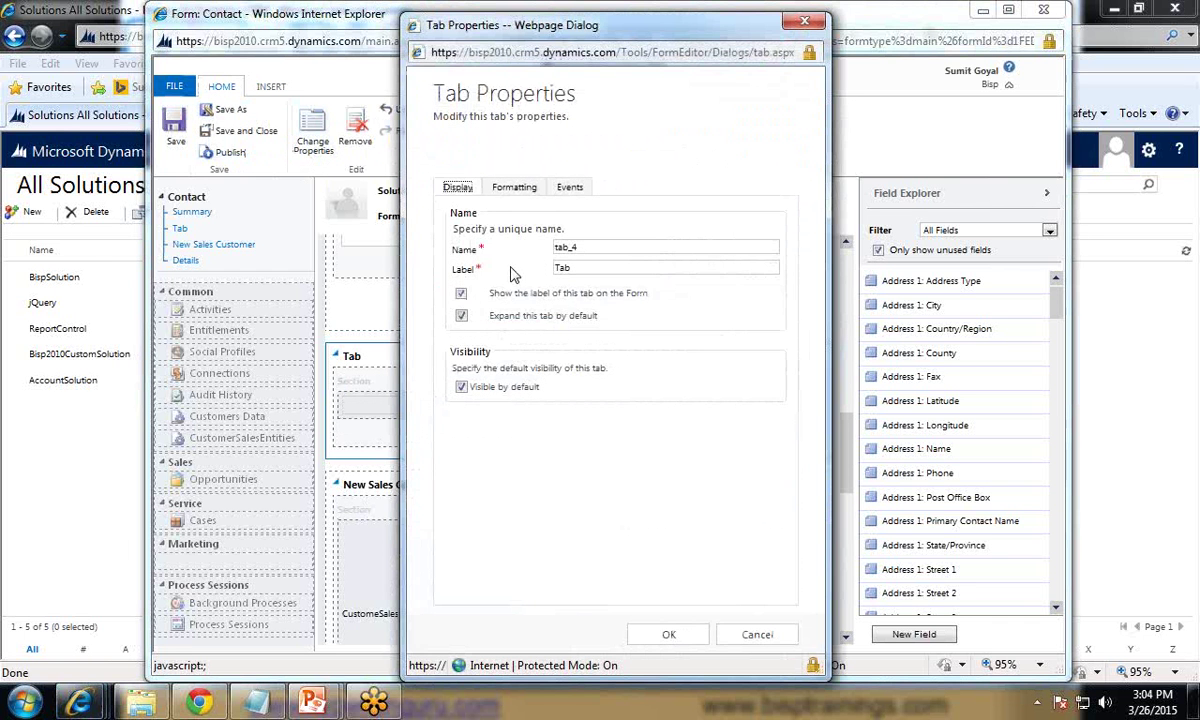
{"action": "key", "text": "shift+Tab"}
{"action": "key", "text": "Tab"}
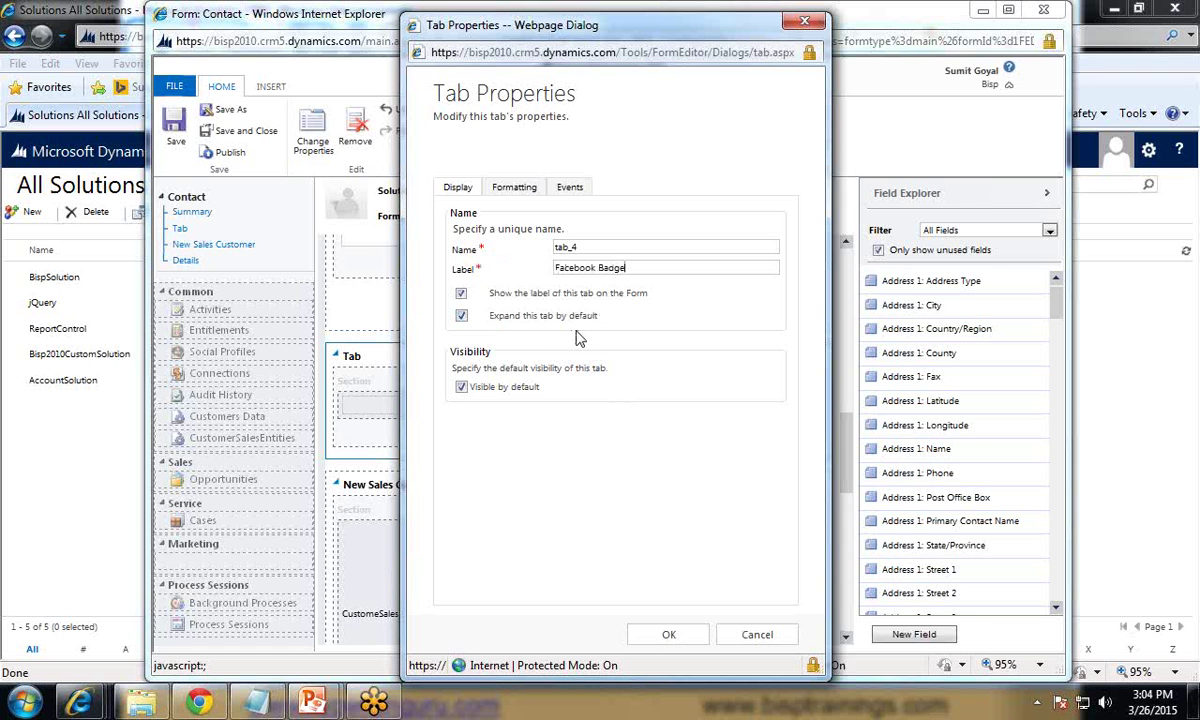
{"action": "left_click", "coordinate": [520, 188]}
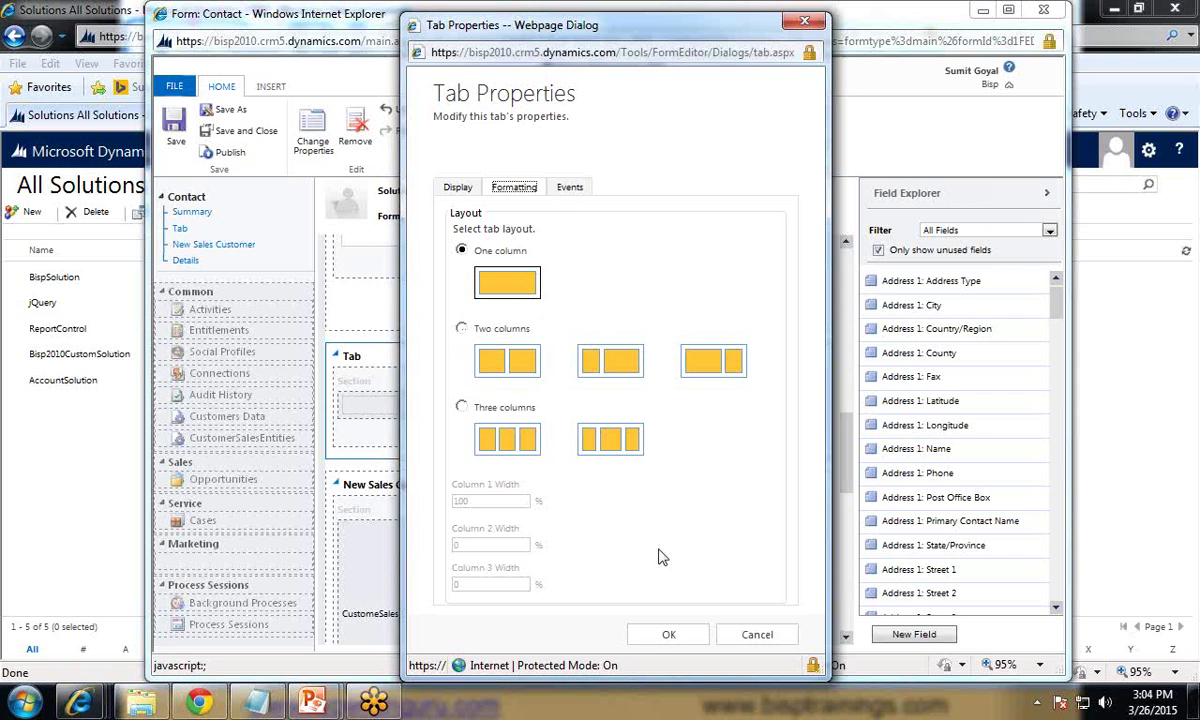
{"action": "left_click", "coordinate": [665, 636]}
- Start creating a new field for the Contact form
{"action": "scroll", "coordinate": [388, 460], "scroll_direction": "down", "scroll_amount": 5}
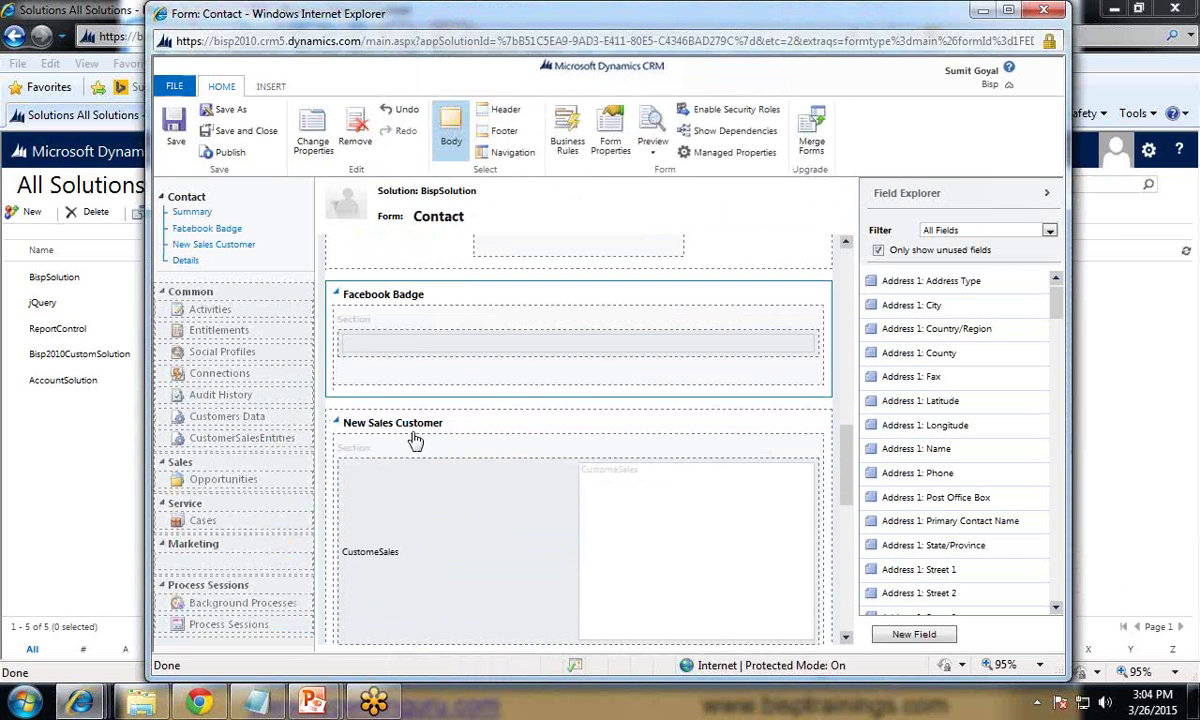
{"action": "scroll", "coordinate": [424, 390], "scroll_direction": "up", "scroll_amount": 1}
{"action": "scroll", "coordinate": [420, 392], "scroll_direction": "up", "scroll_amount": 1}
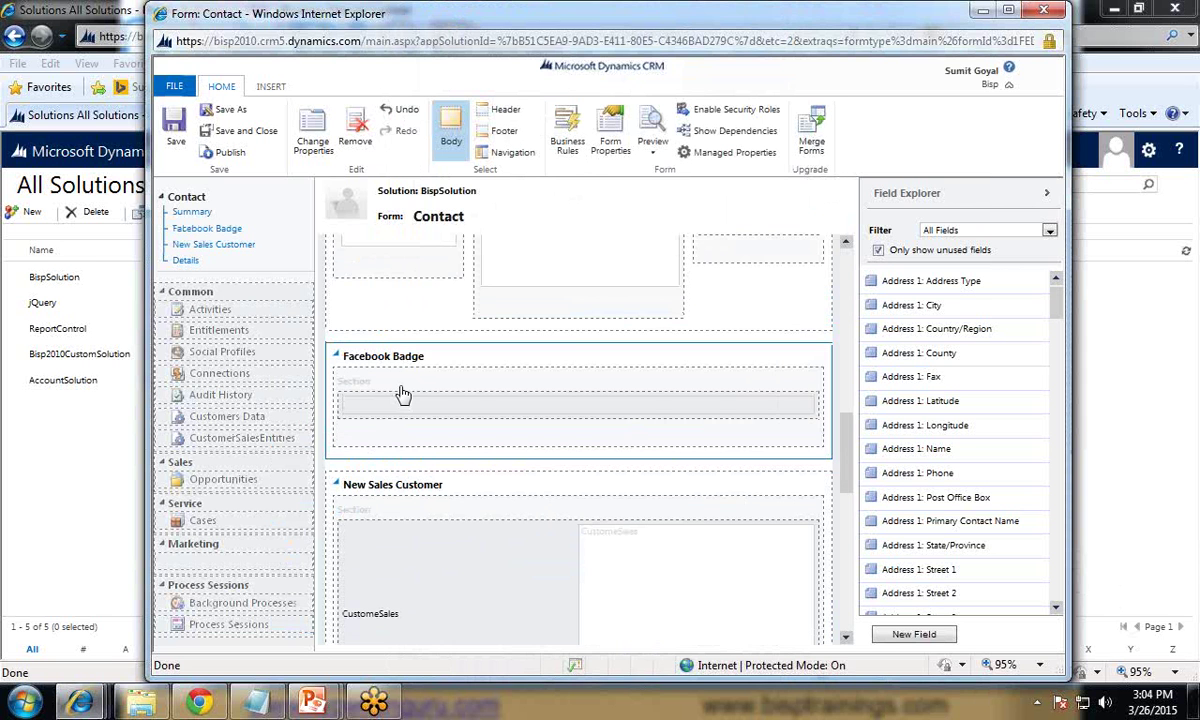
{"action": "left_click", "coordinate": [903, 636]}
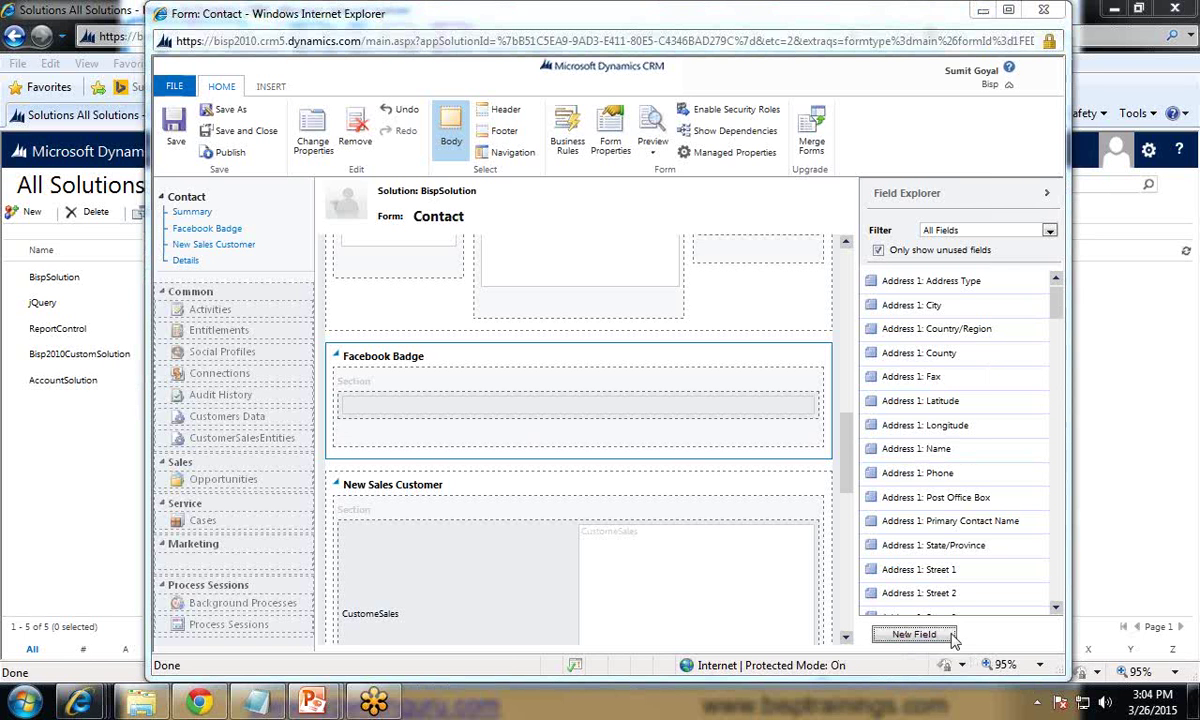
- Define a facebookurl field with URL format; saving fails with a duplicate field name error
{"action": "left_click", "coordinate": [912, 634]}
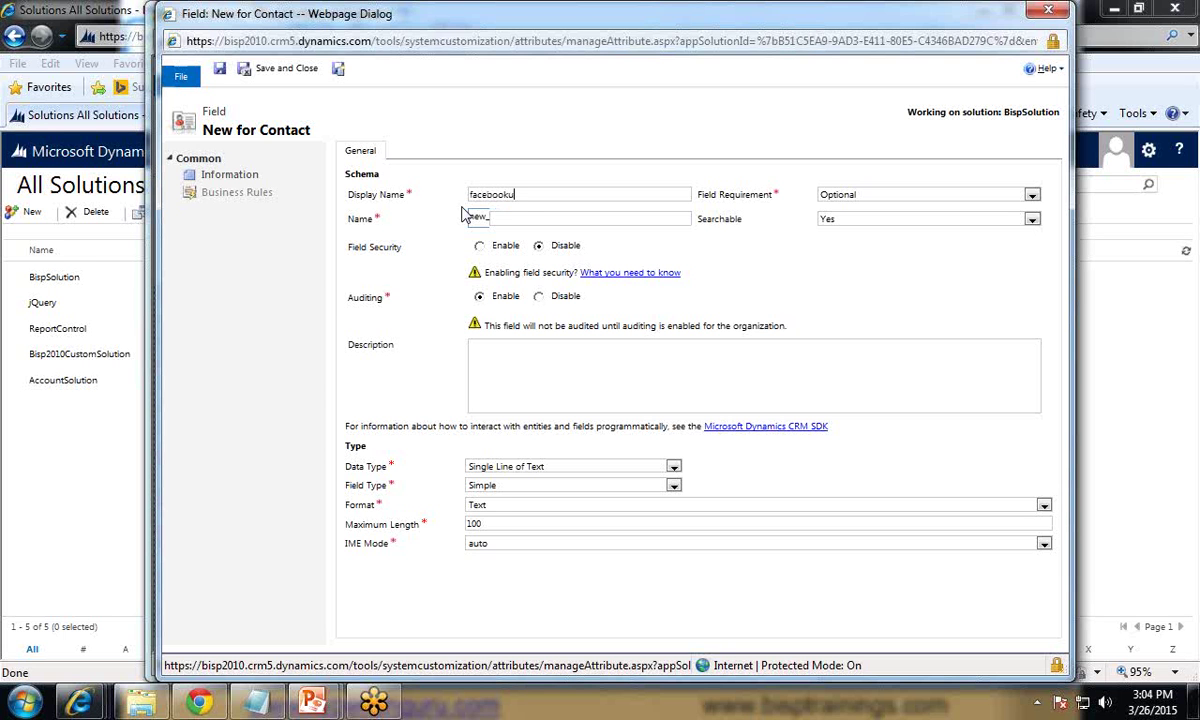
{"action": "key", "text": "Tab"}
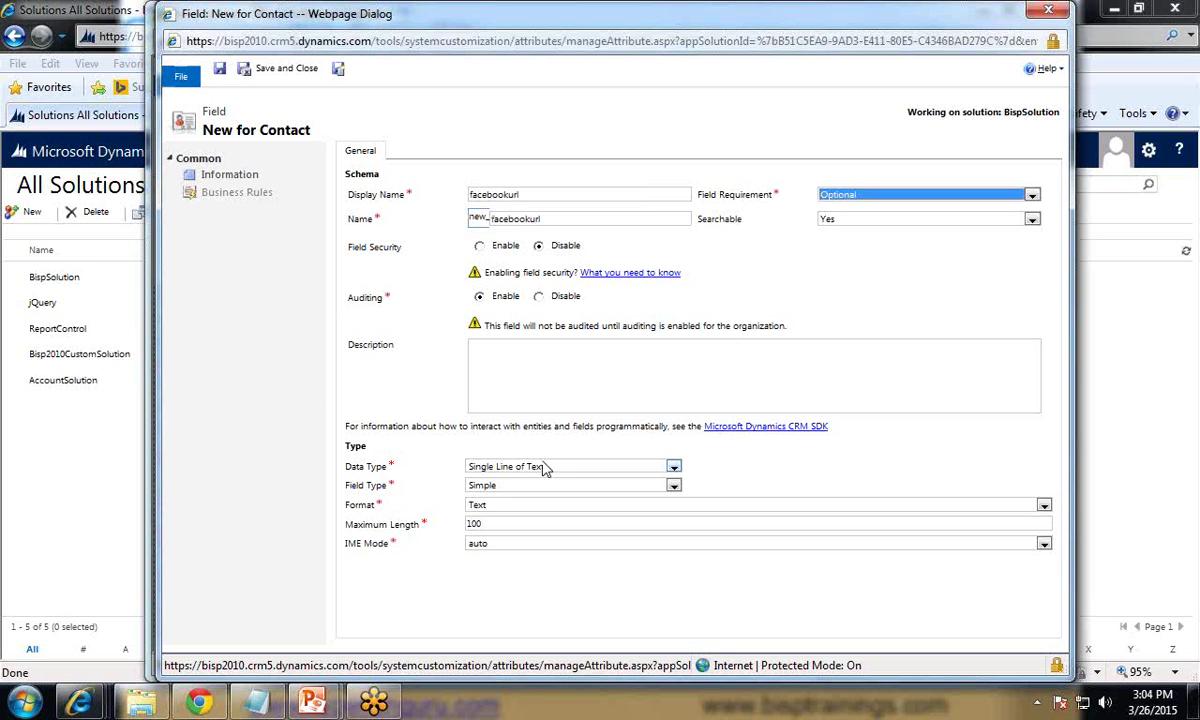
{"action": "left_click", "coordinate": [500, 504]}
{"action": "left_click", "coordinate": [485, 508]}
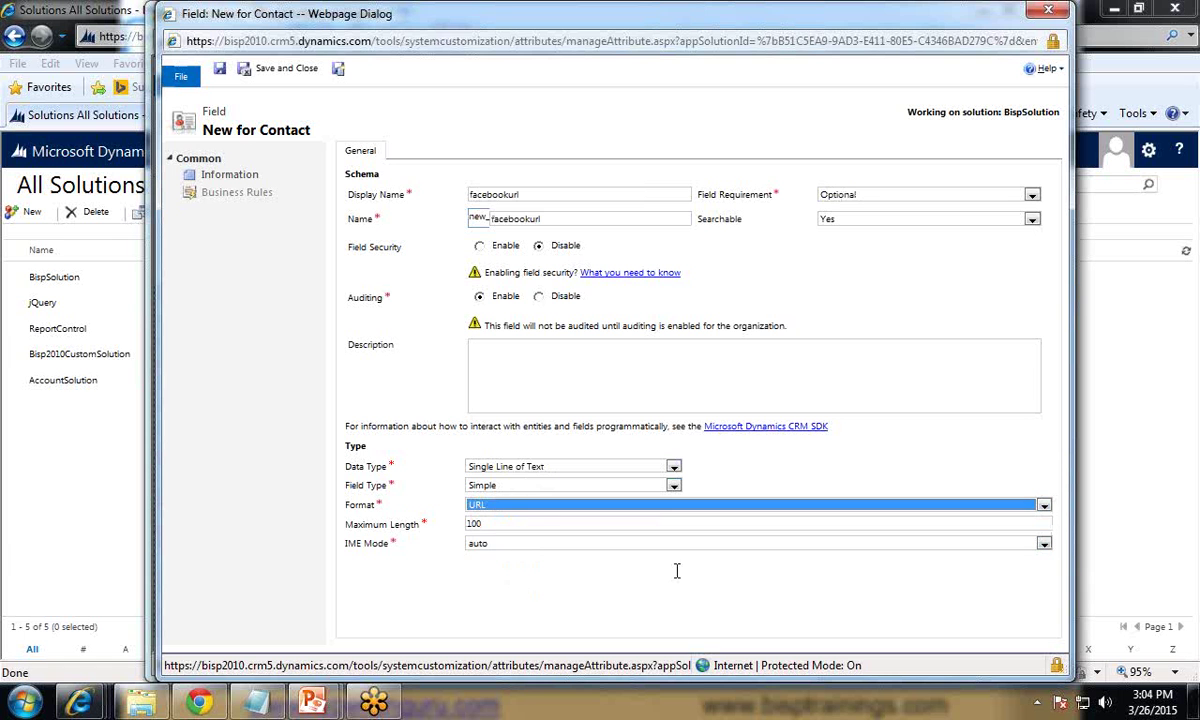
{"action": "left_click", "coordinate": [219, 70]}
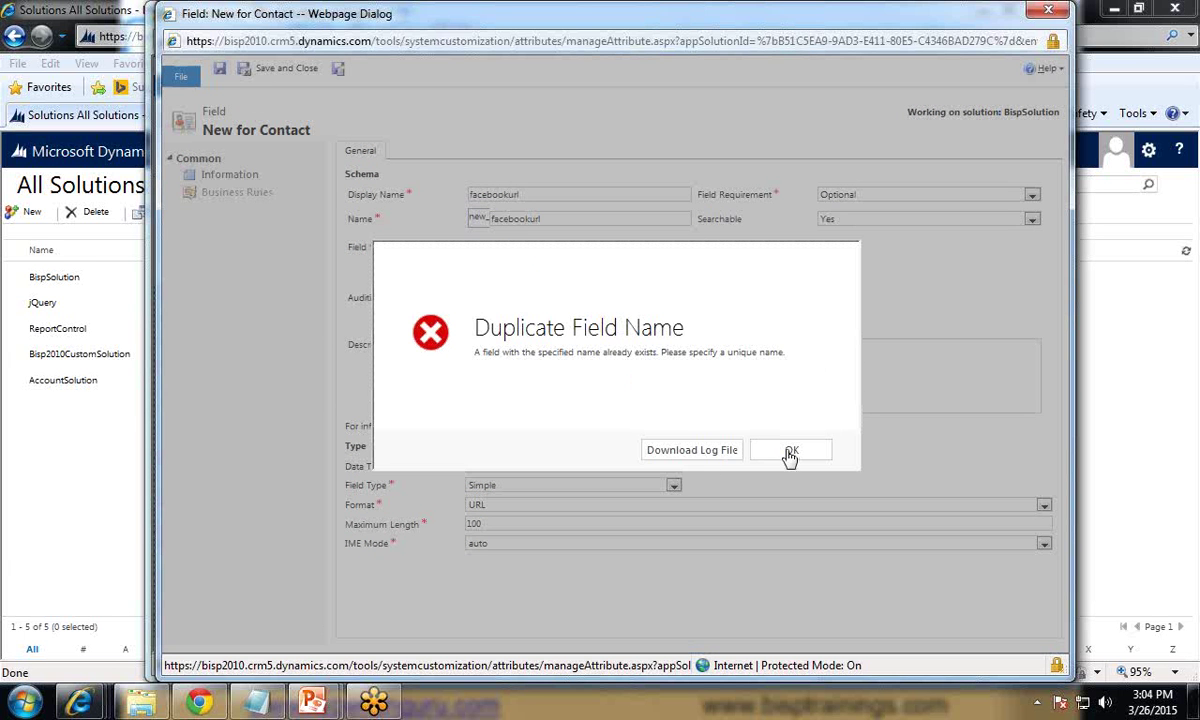
{"action": "left_click", "coordinate": [788, 451]}
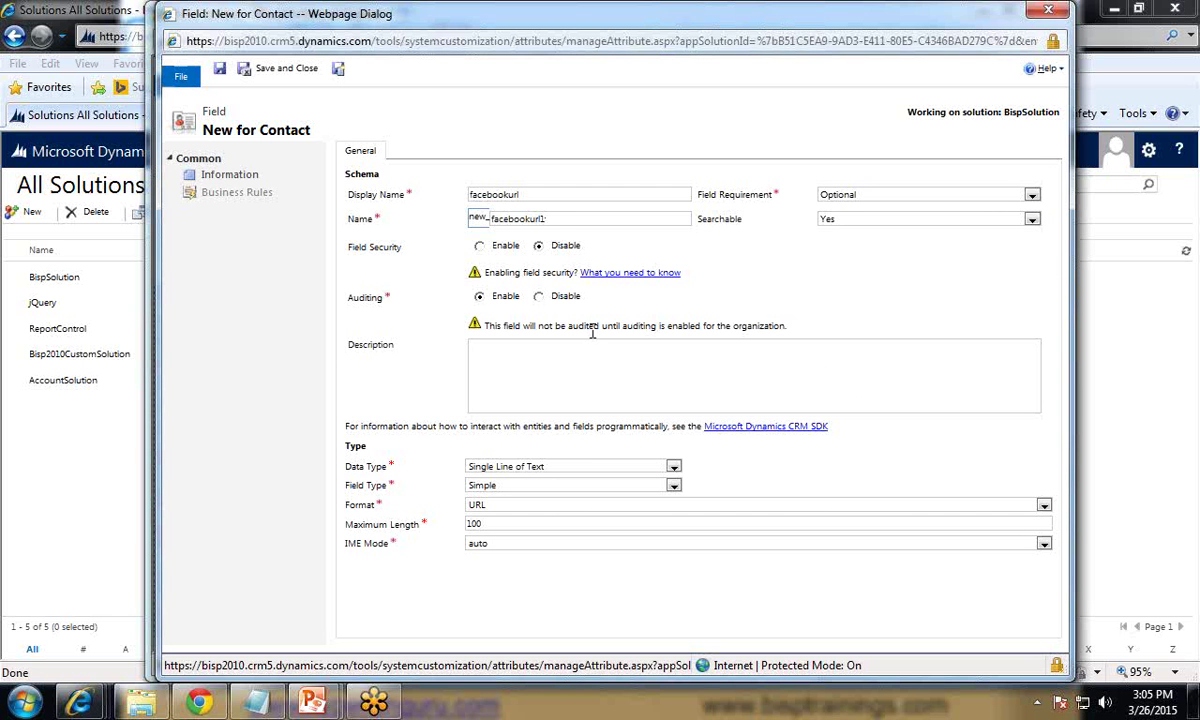
- Close the field dialog and discard the unsaved field
{"action": "left_click_drag", "start_coordinate": [446, 28], "coordinate": [425, 51]}
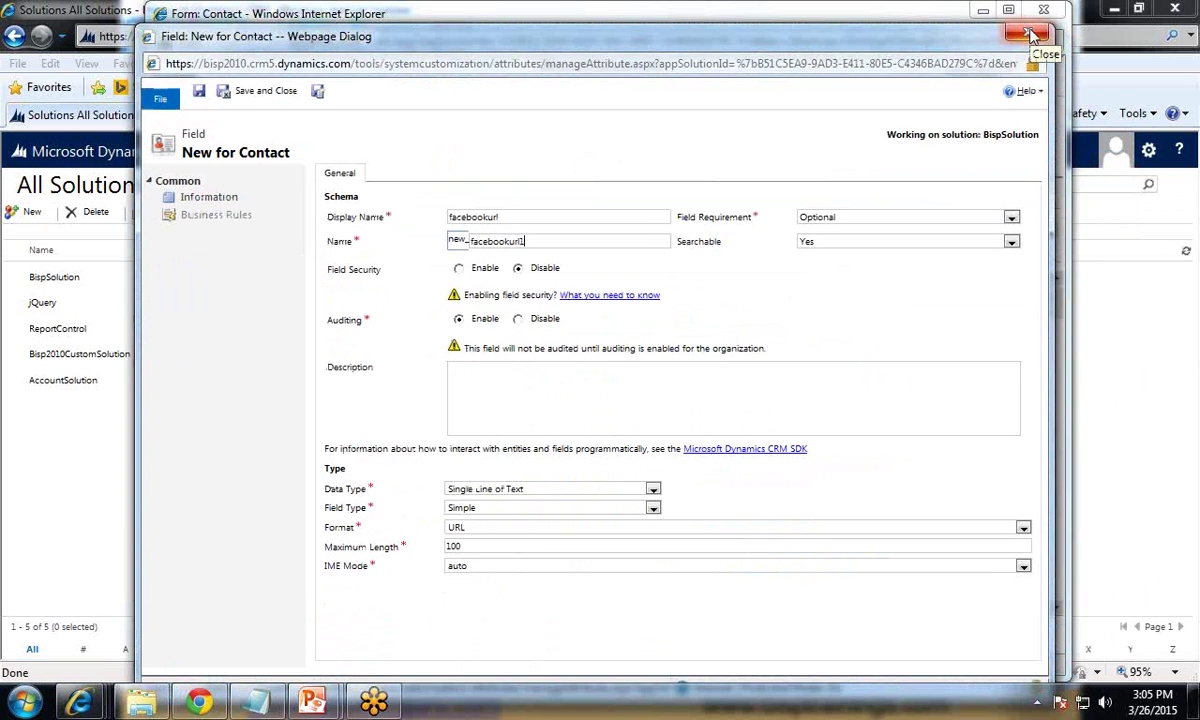
{"action": "left_click", "coordinate": [1032, 36]}
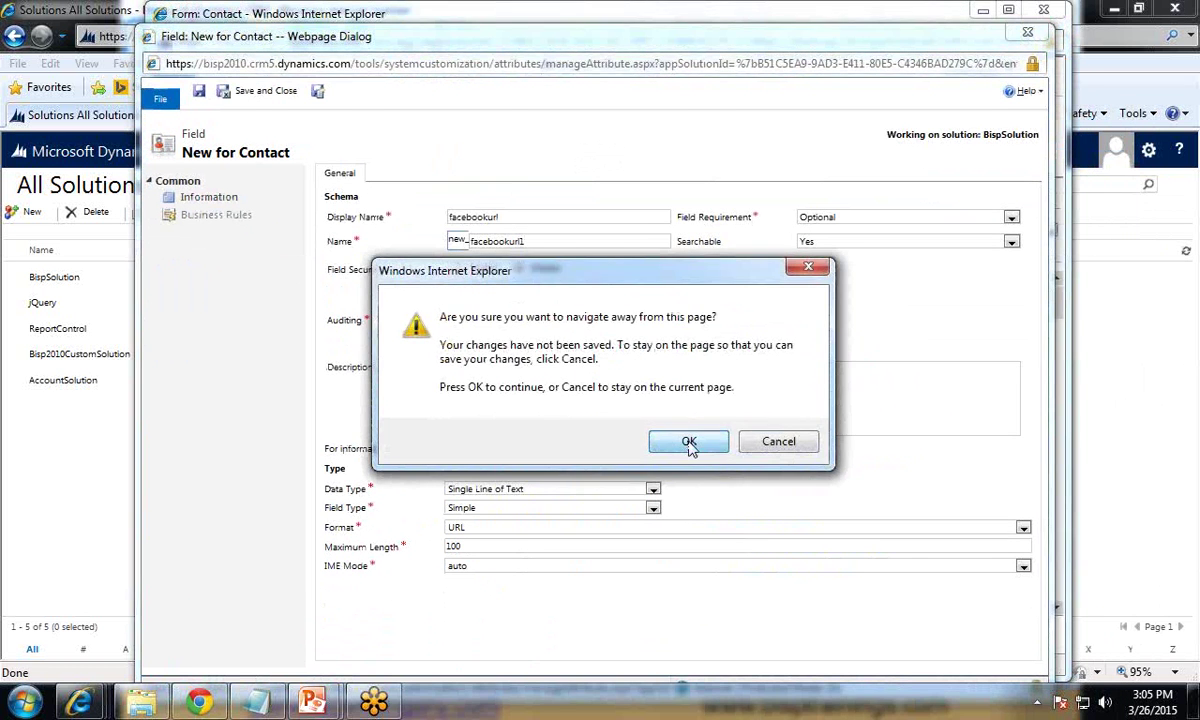
{"action": "left_click", "coordinate": [686, 440]}
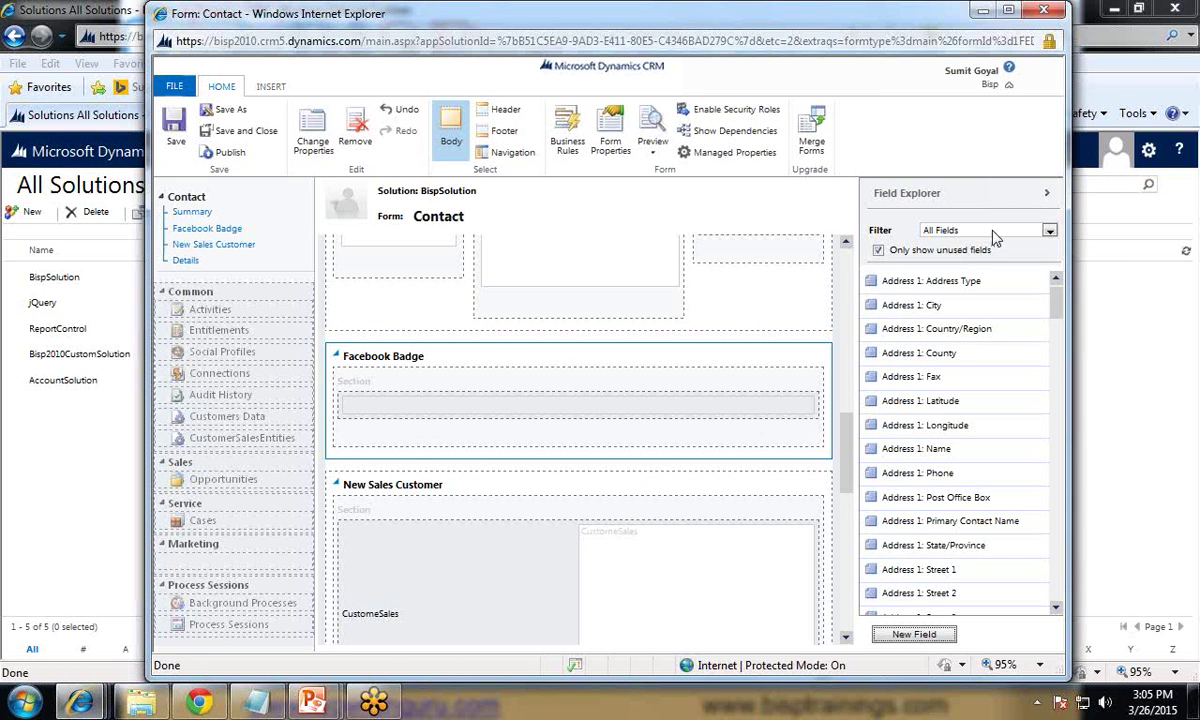
- Filter Field Explorer to Custom Fields and drag facebookurl into the Facebook Badge section
{"action": "left_click", "coordinate": [1049, 231]}
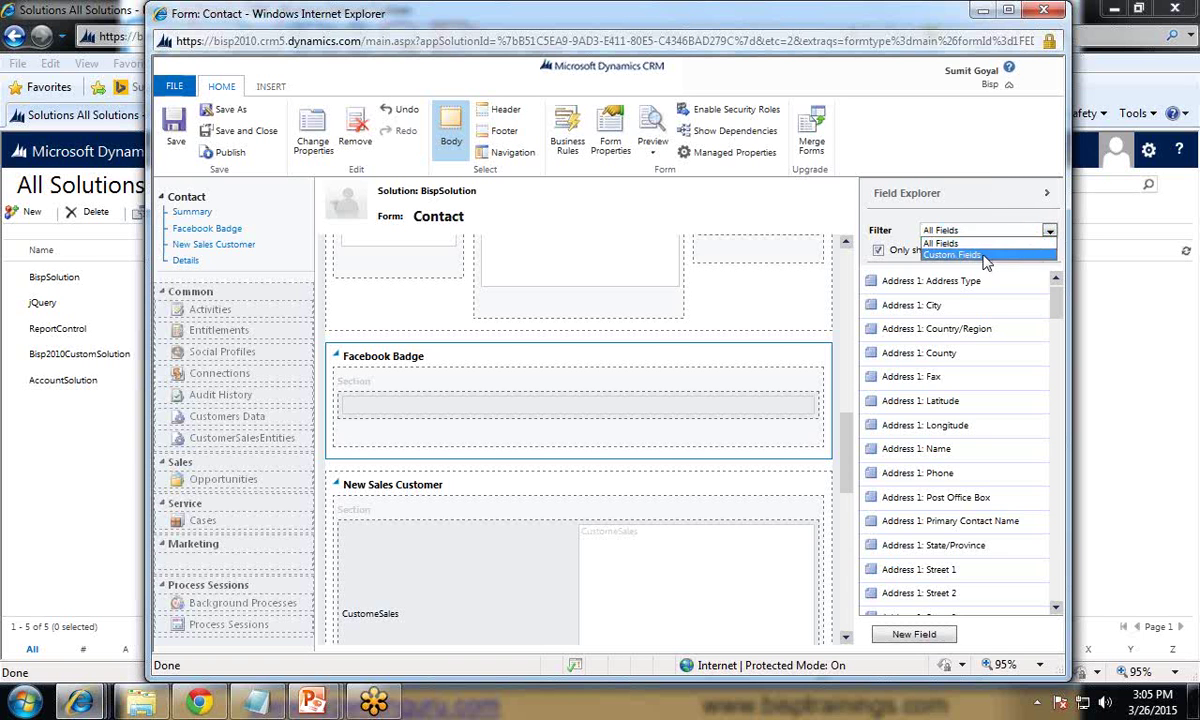
{"action": "left_click", "coordinate": [983, 258]}
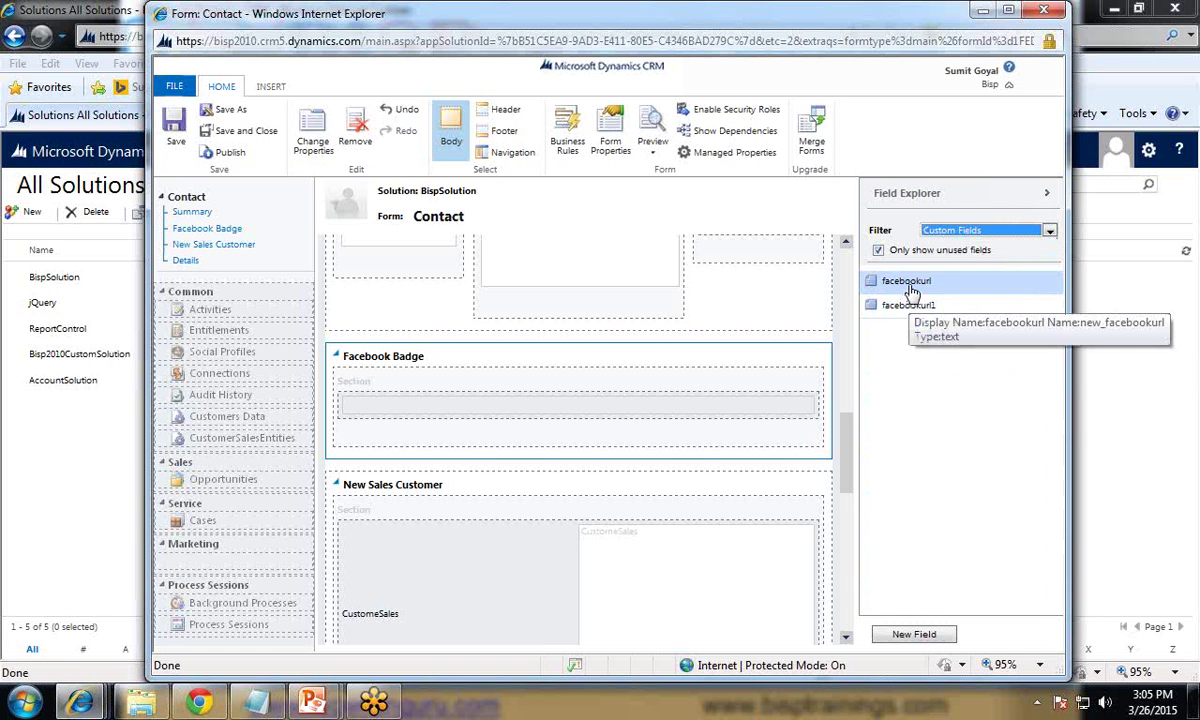
{"action": "left_click_drag", "start_coordinate": [912, 289], "coordinate": [402, 408]}
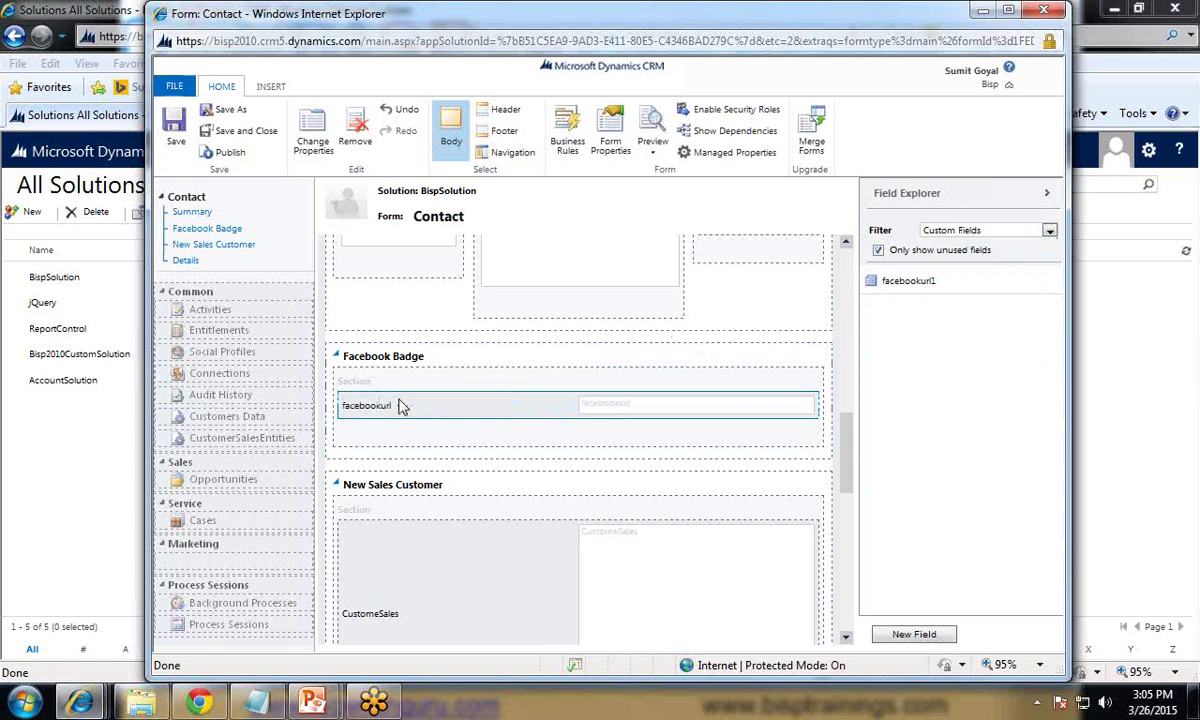
{"action": "left_click", "coordinate": [383, 442]}
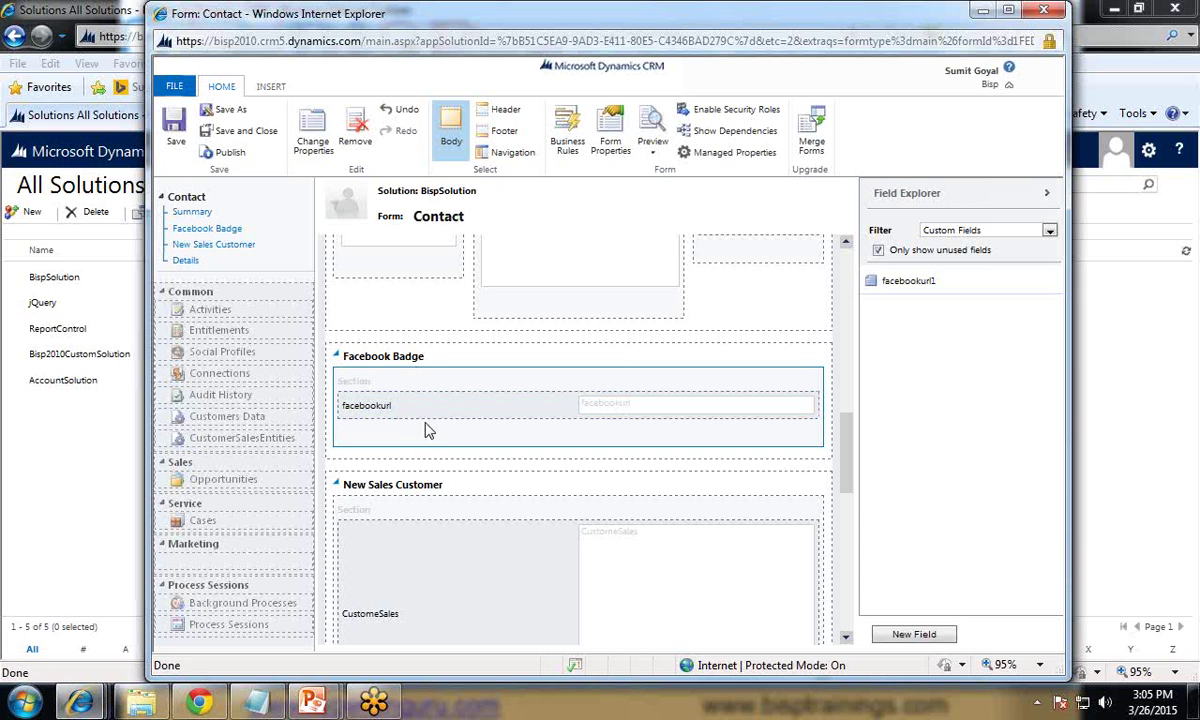
{"action": "left_click", "coordinate": [270, 88]}
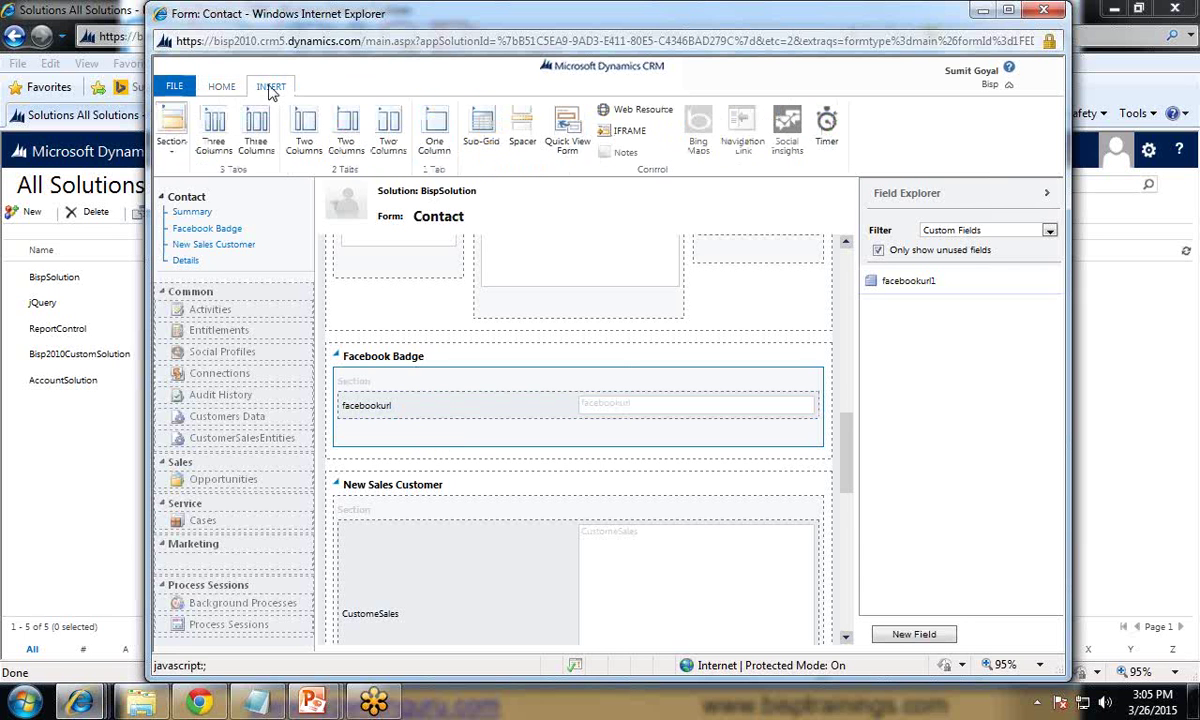
- Add web resource new_facebookprofile1, named facebookprofileimage and 7 rows tall, to the Facebook Badge section
{"action": "left_click", "coordinate": [640, 111]}
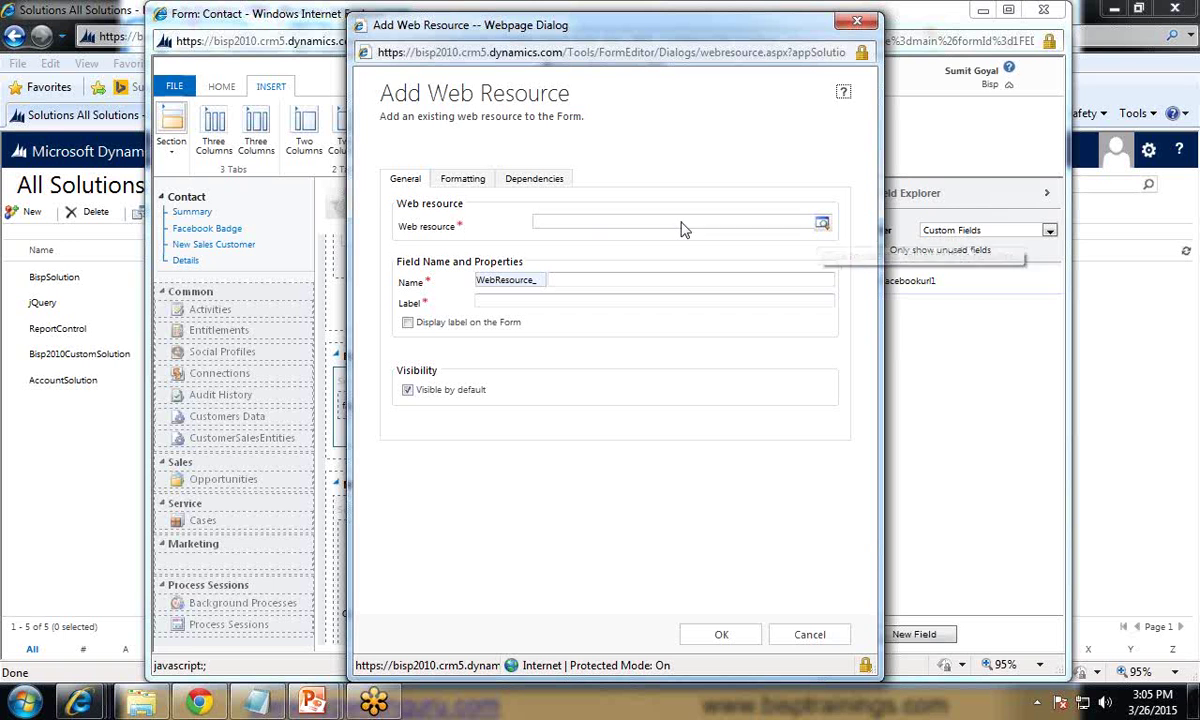
{"action": "left_click", "coordinate": [719, 220]}
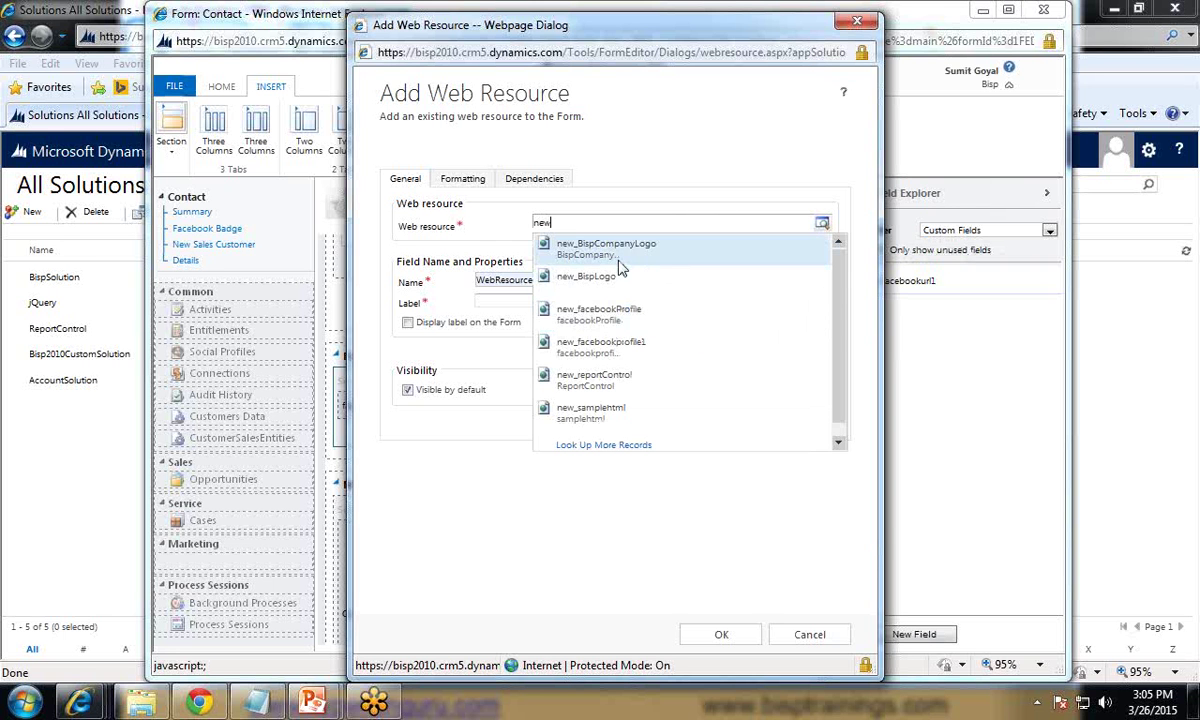
{"action": "left_click", "coordinate": [597, 357]}
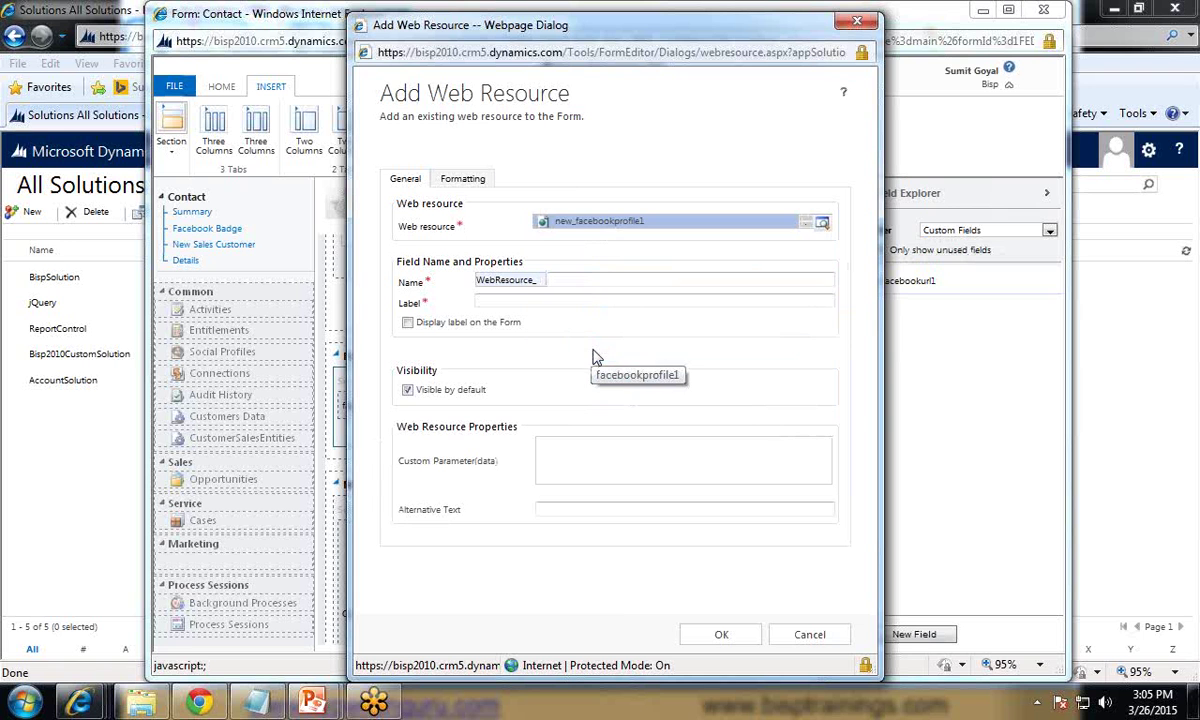
{"action": "left_click", "coordinate": [593, 281]}
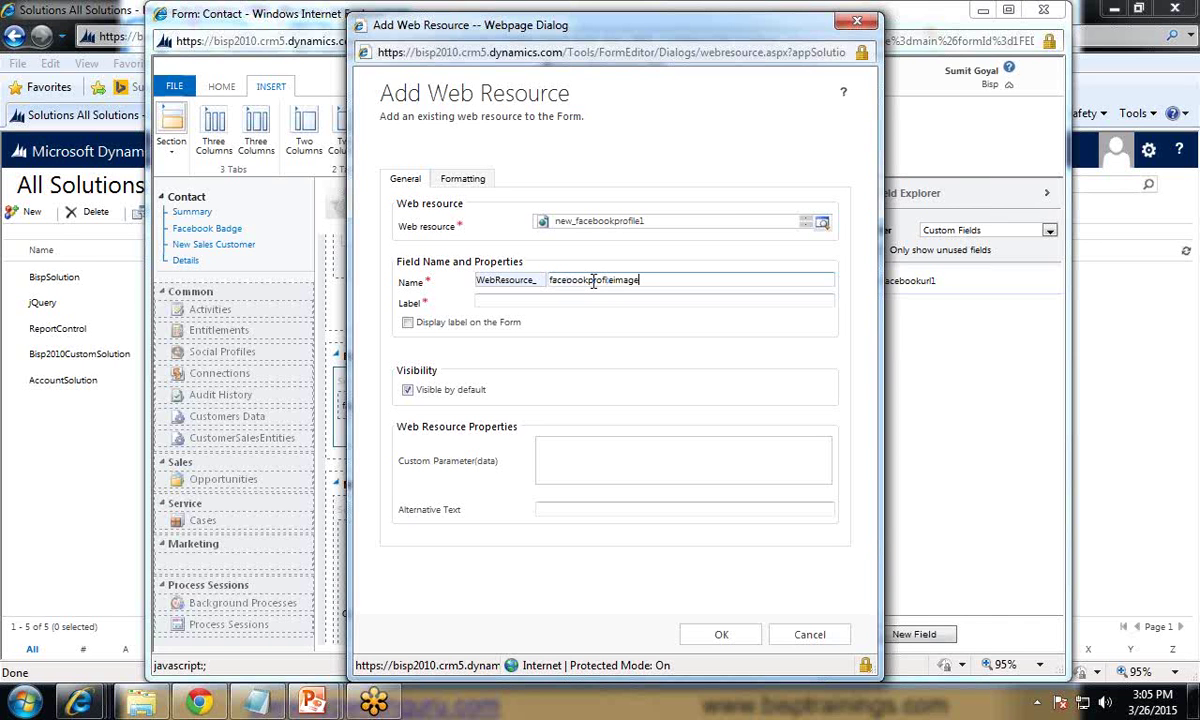
{"action": "left_click", "coordinate": [584, 335]}
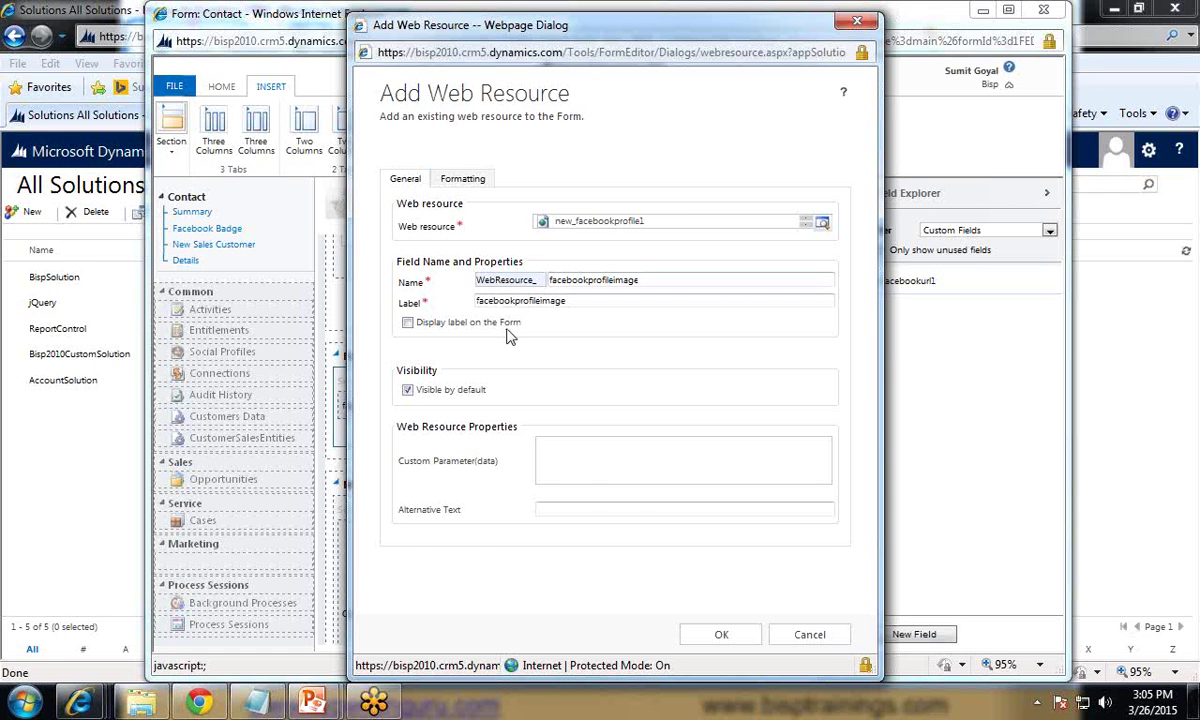
{"action": "left_click", "coordinate": [462, 178]}
{"action": "scroll", "coordinate": [620, 500], "scroll_direction": "down", "scroll_amount": 1}
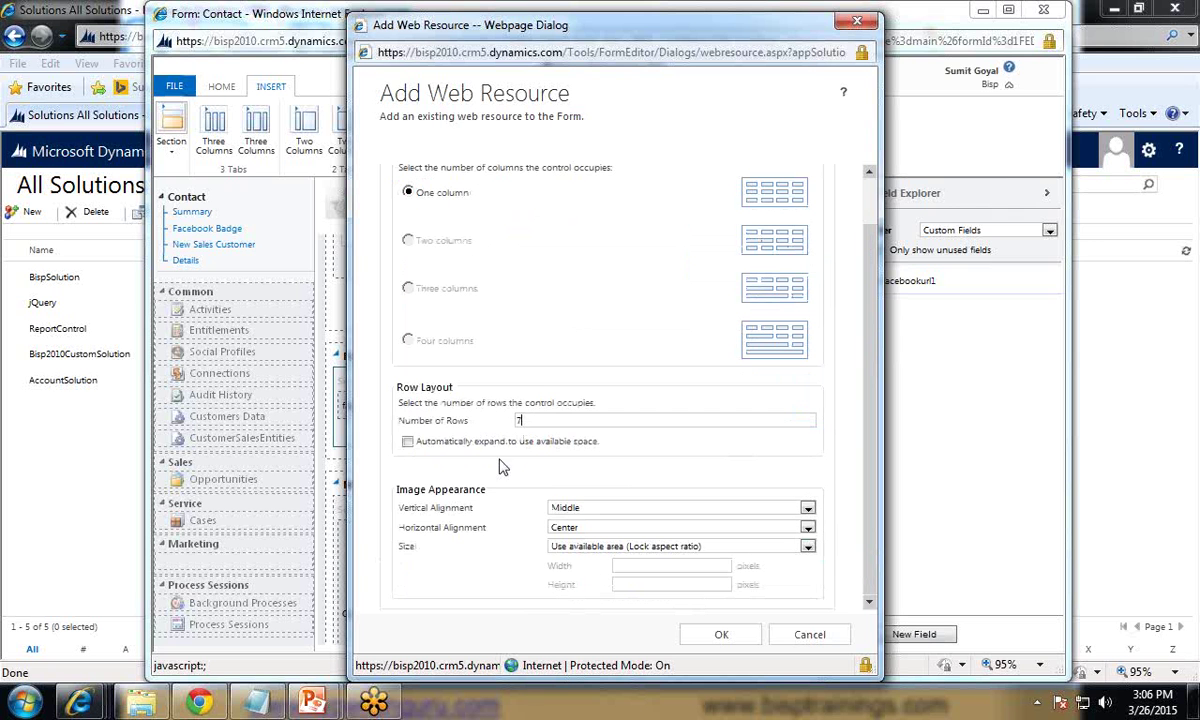
{"action": "type", "text": "7"}
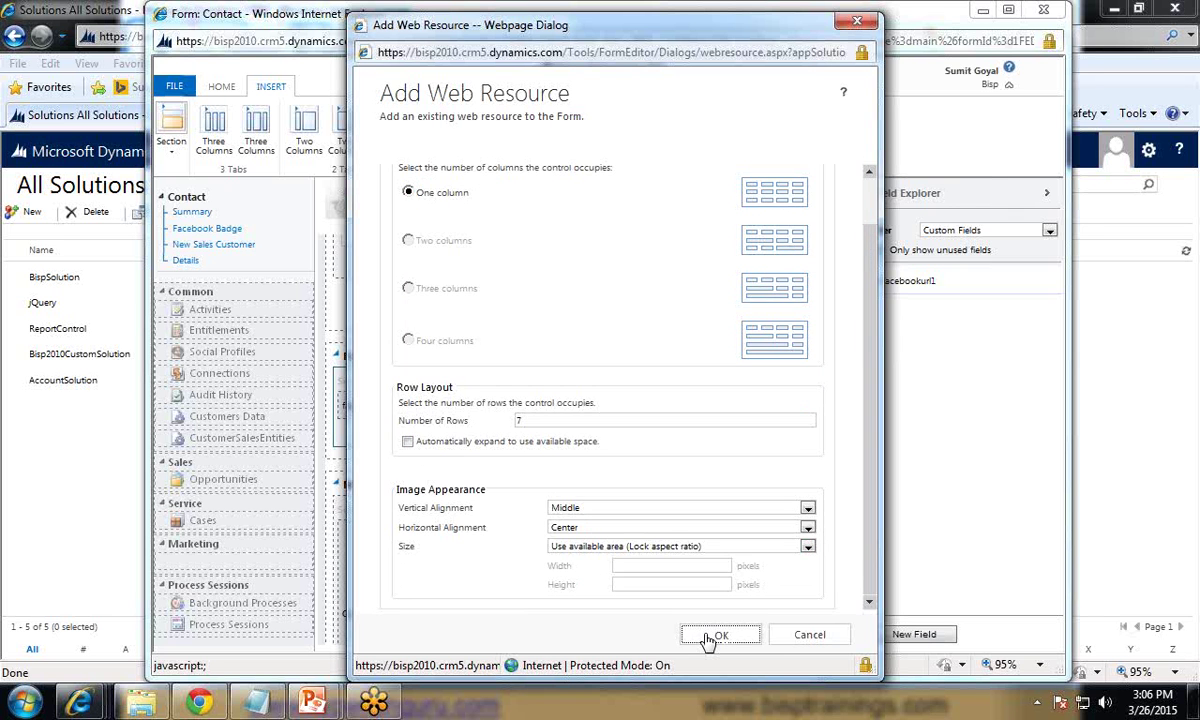
{"action": "left_click", "coordinate": [716, 635]}
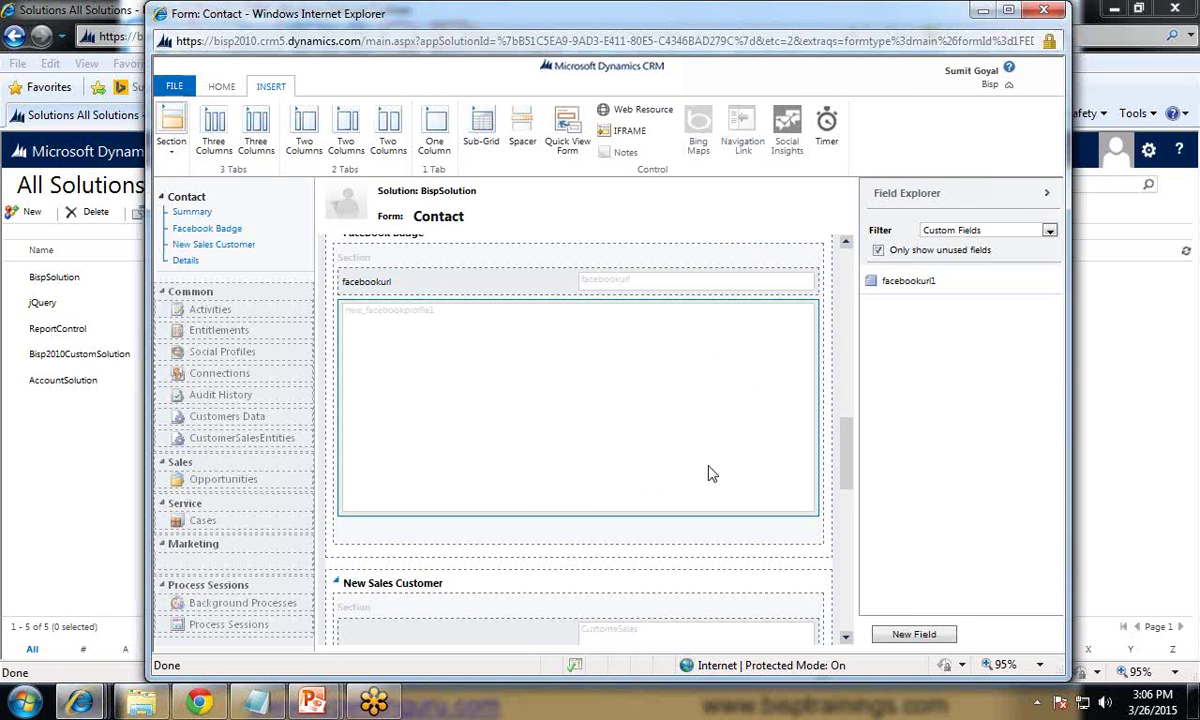
{"action": "left_click", "coordinate": [215, 88]}
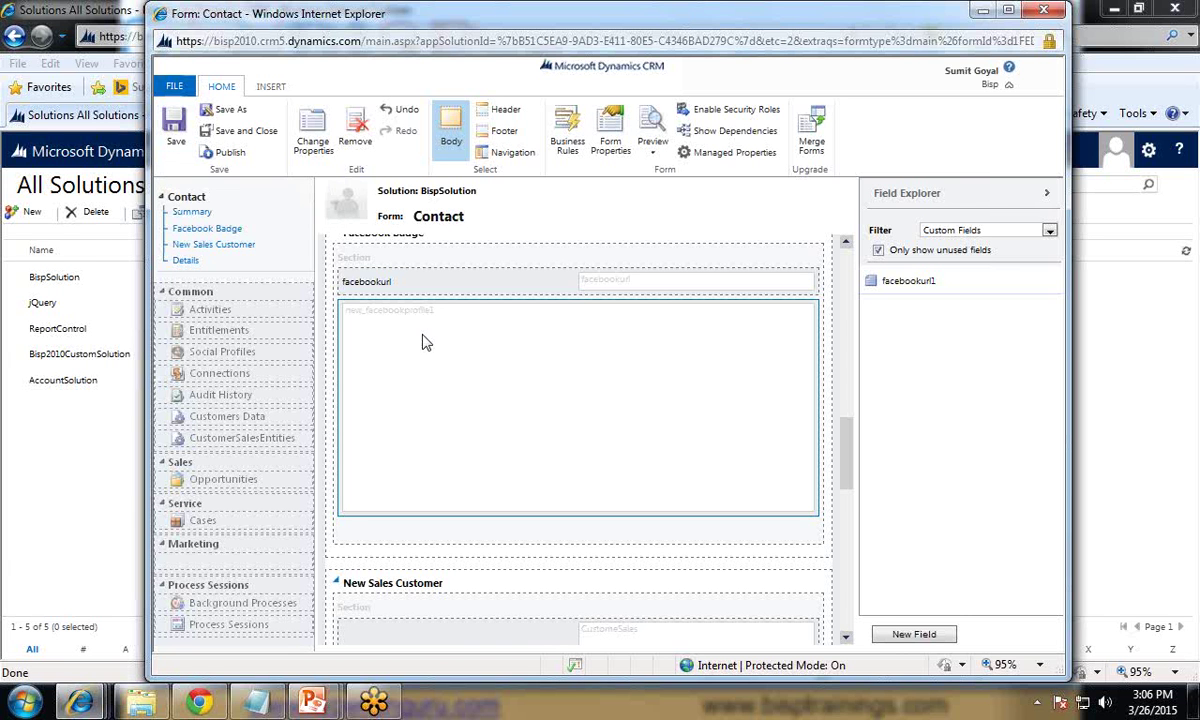
{"action": "left_click", "coordinate": [312, 128]}
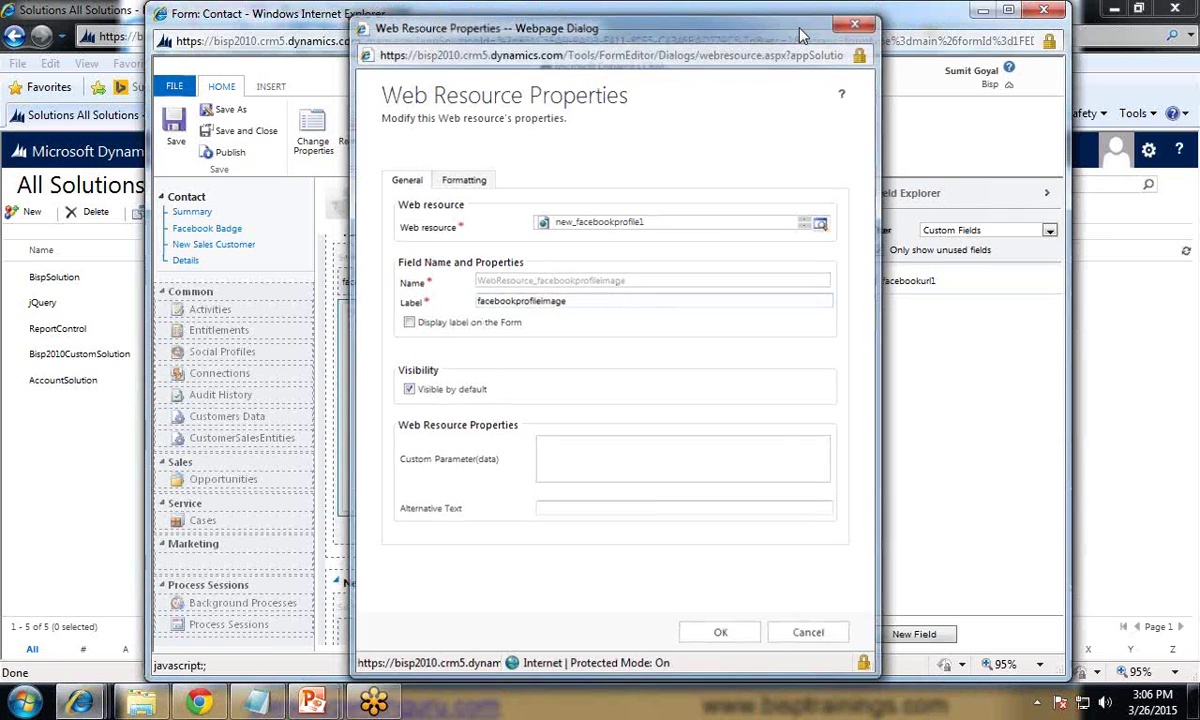
{"action": "left_click", "coordinate": [857, 22]}
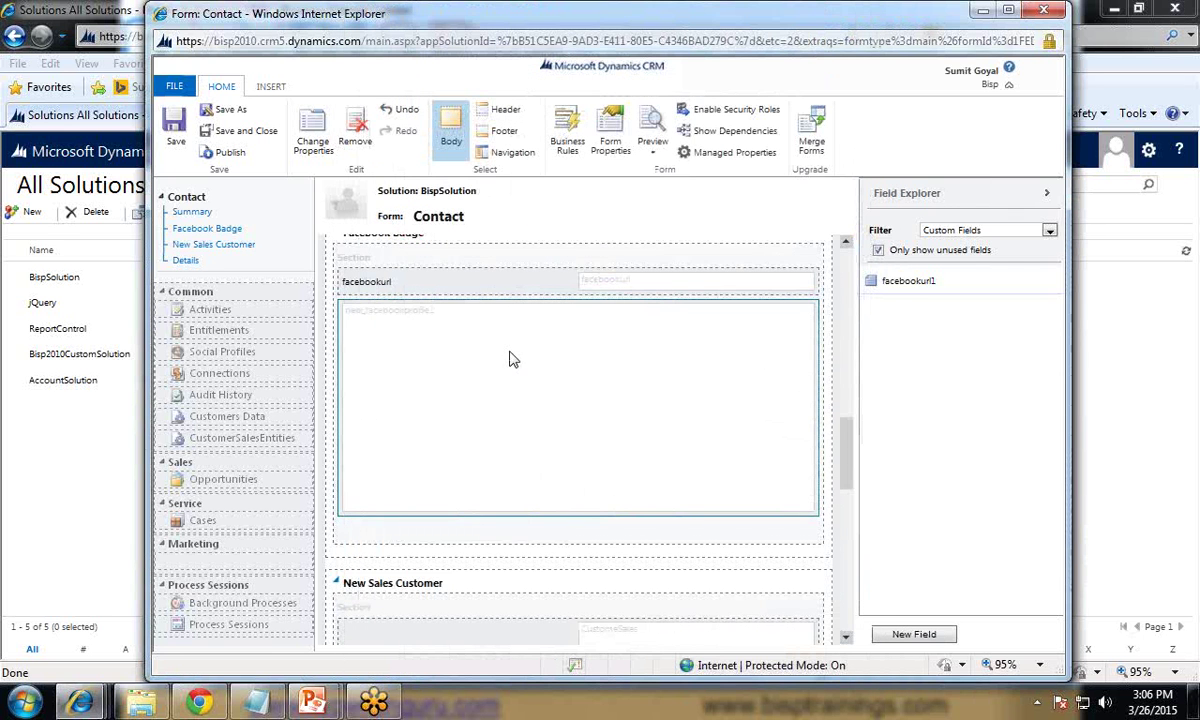
{"action": "left_click", "coordinate": [306, 132]}
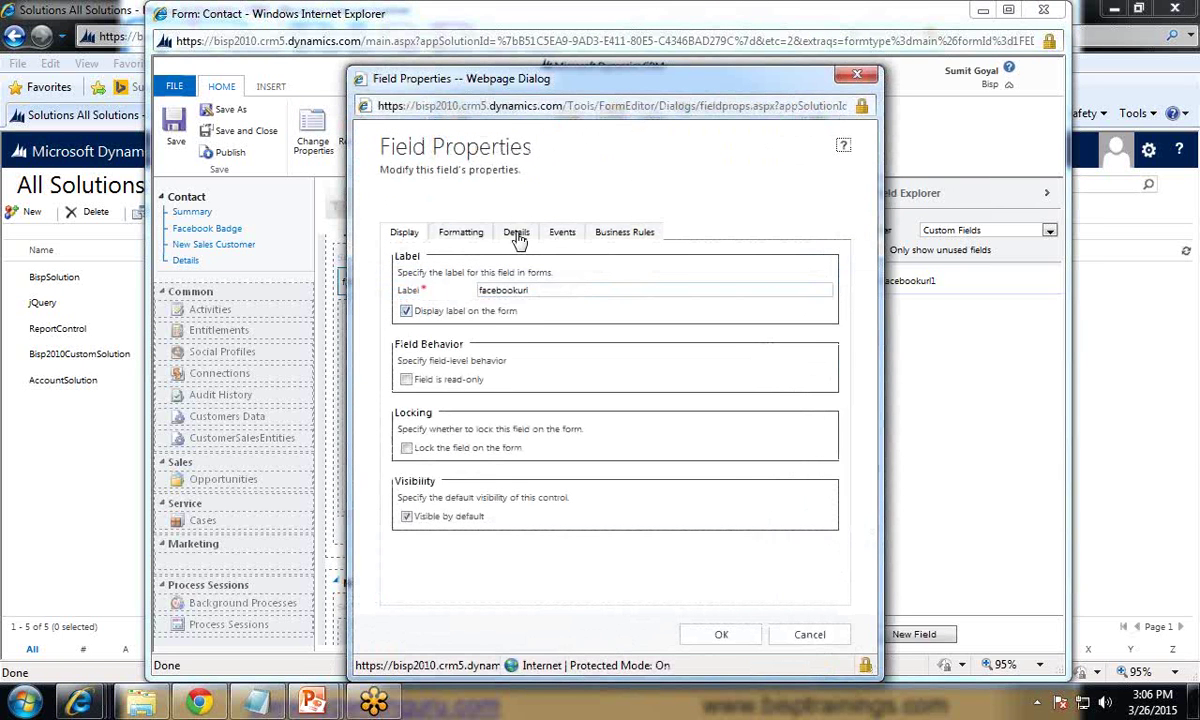
{"action": "left_click", "coordinate": [516, 233]}
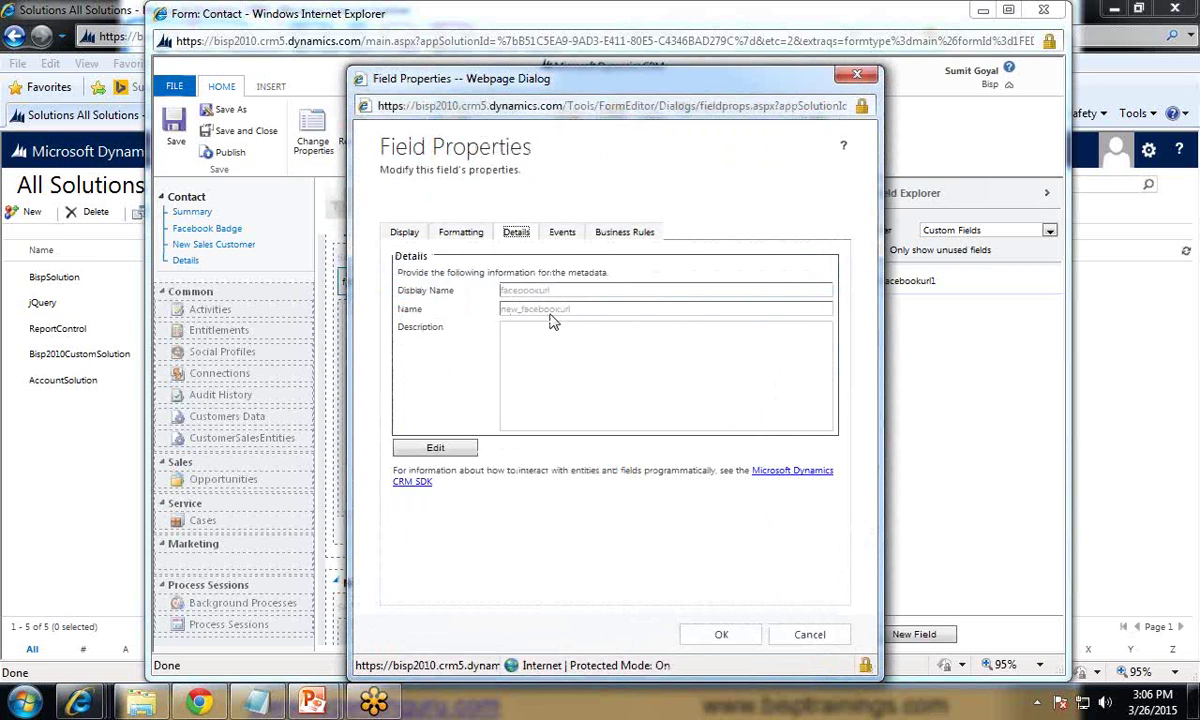
{"action": "left_click", "coordinate": [721, 634]}
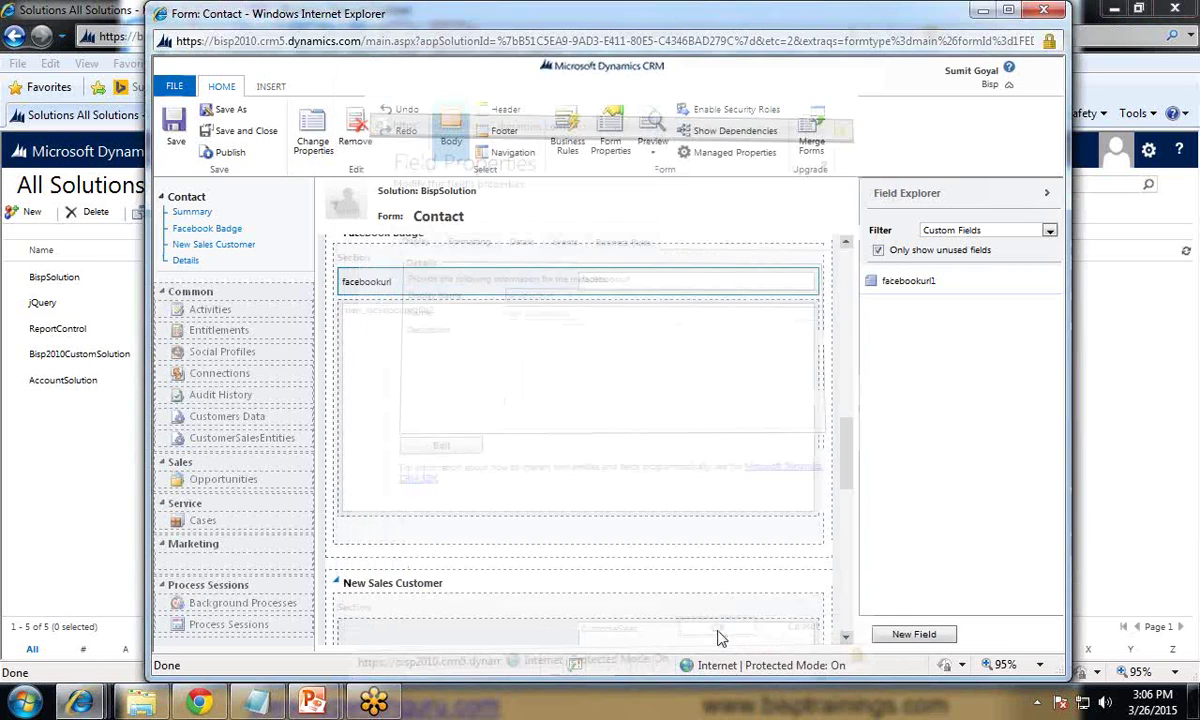
- Publish the Contact form customizations from the HOME ribbon
{"action": "left_click", "coordinate": [229, 155]}
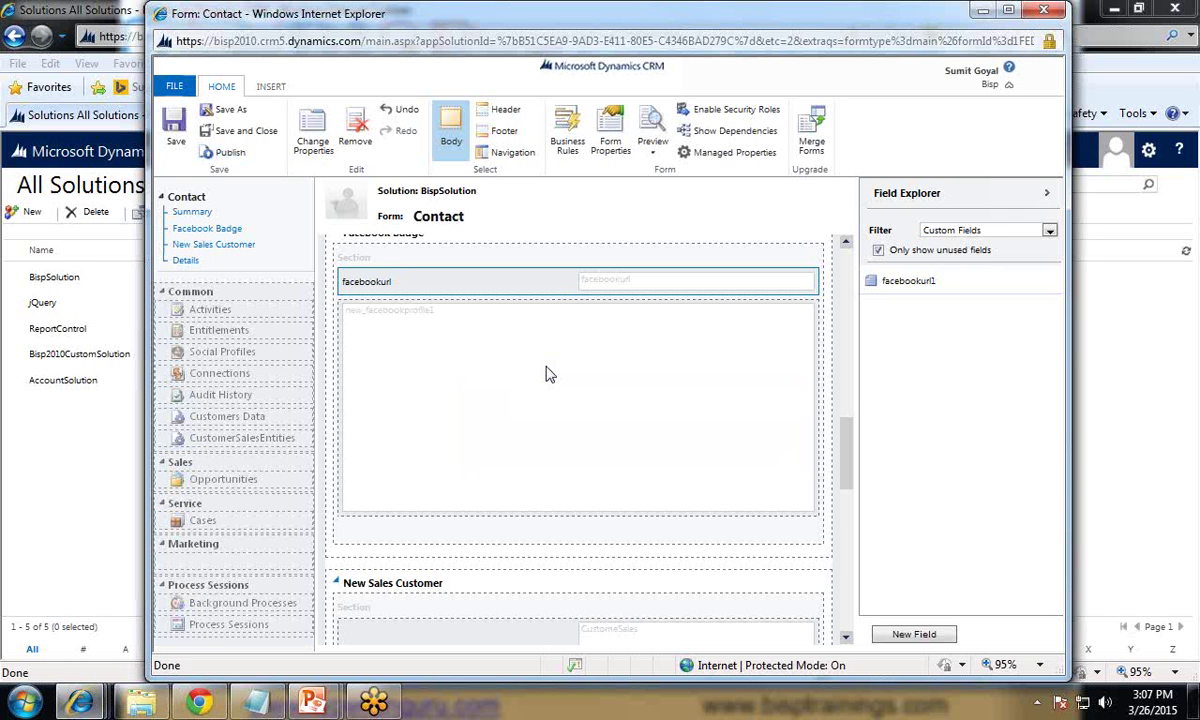
- Save and close the Contact form, collapse Contact and Entities, and show BispSolution's Web Resources
{"action": "left_click", "coordinate": [246, 134]}
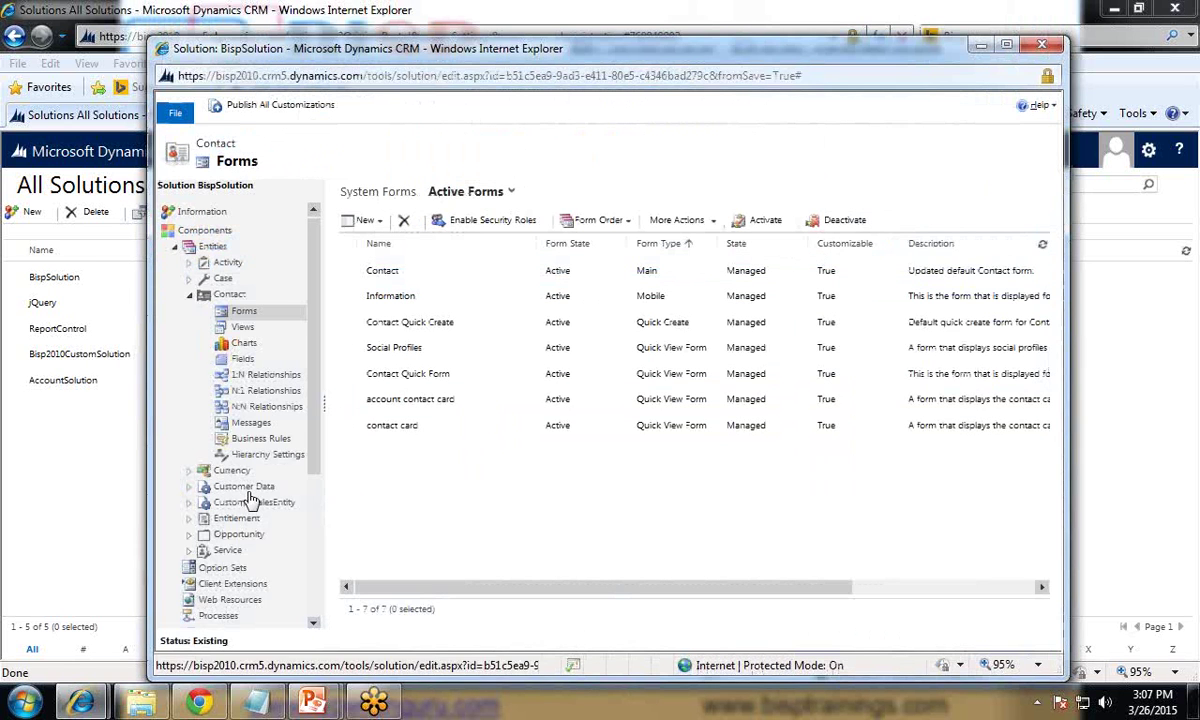
{"action": "left_click", "coordinate": [189, 295]}
{"action": "left_click", "coordinate": [175, 246]}
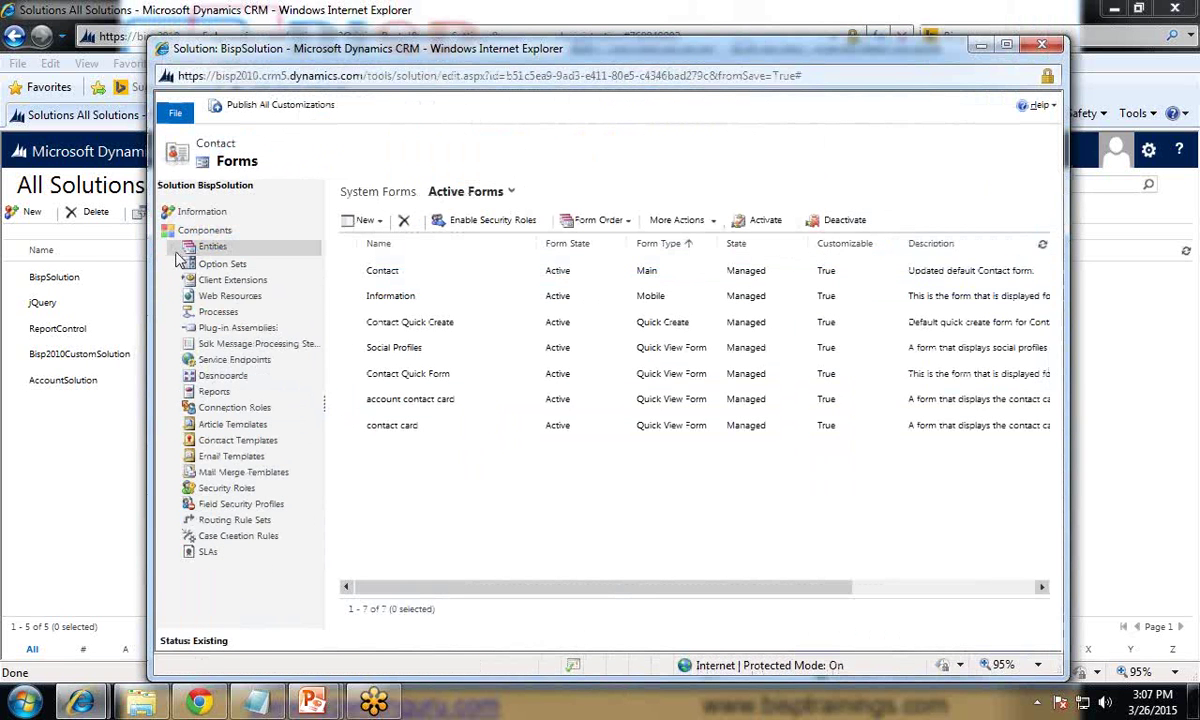
{"action": "left_click", "coordinate": [229, 296]}
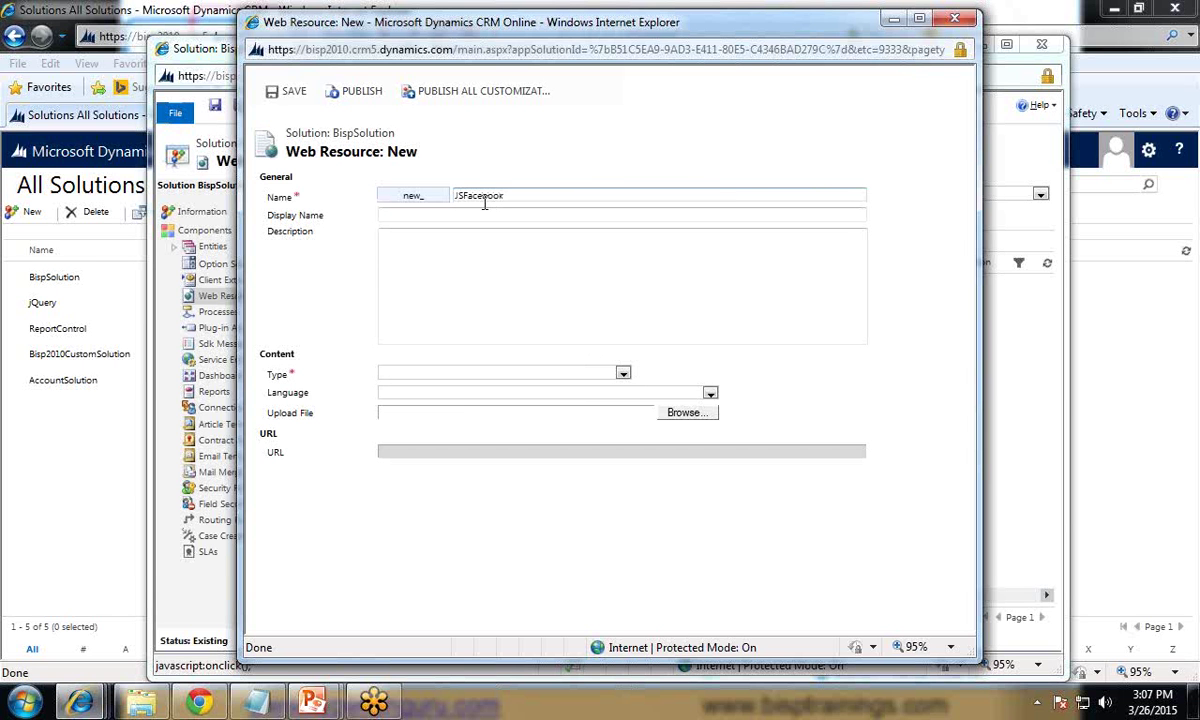
- Name the web resource JSFacebookProfile, make it Script (JScript), and bring up the Notepad script
{"action": "type", "text": "ile"}
{"action": "key", "text": "Tab"}
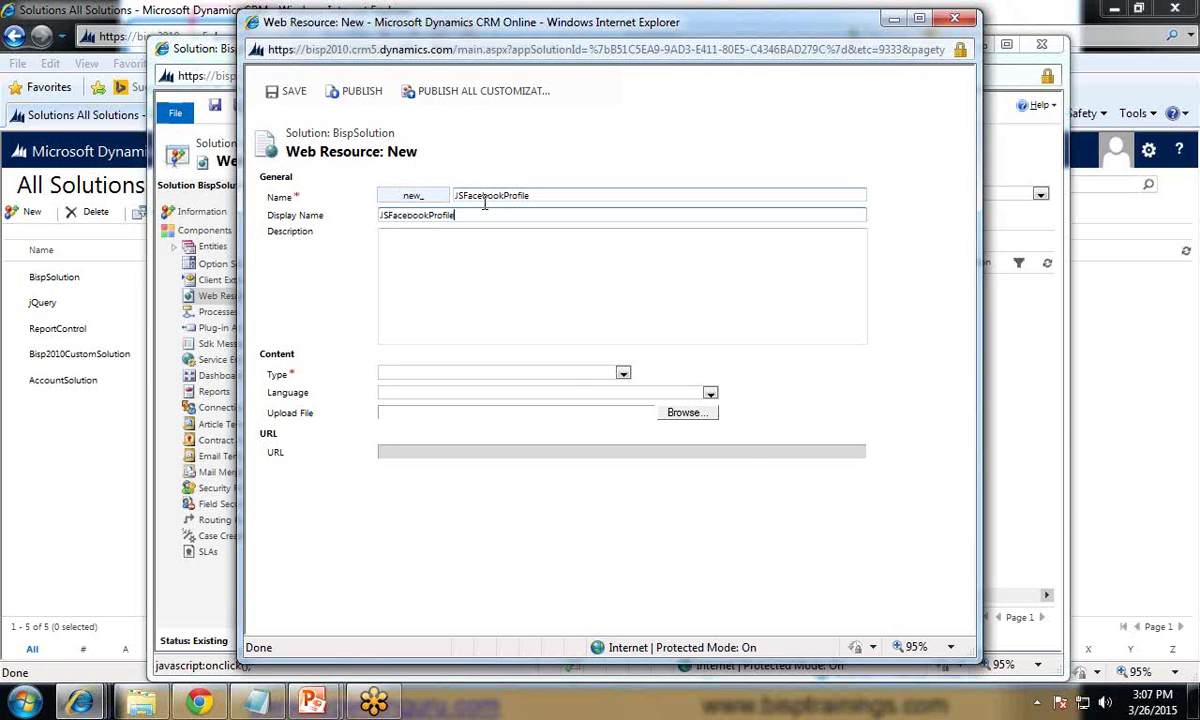
{"action": "left_click", "coordinate": [623, 373]}
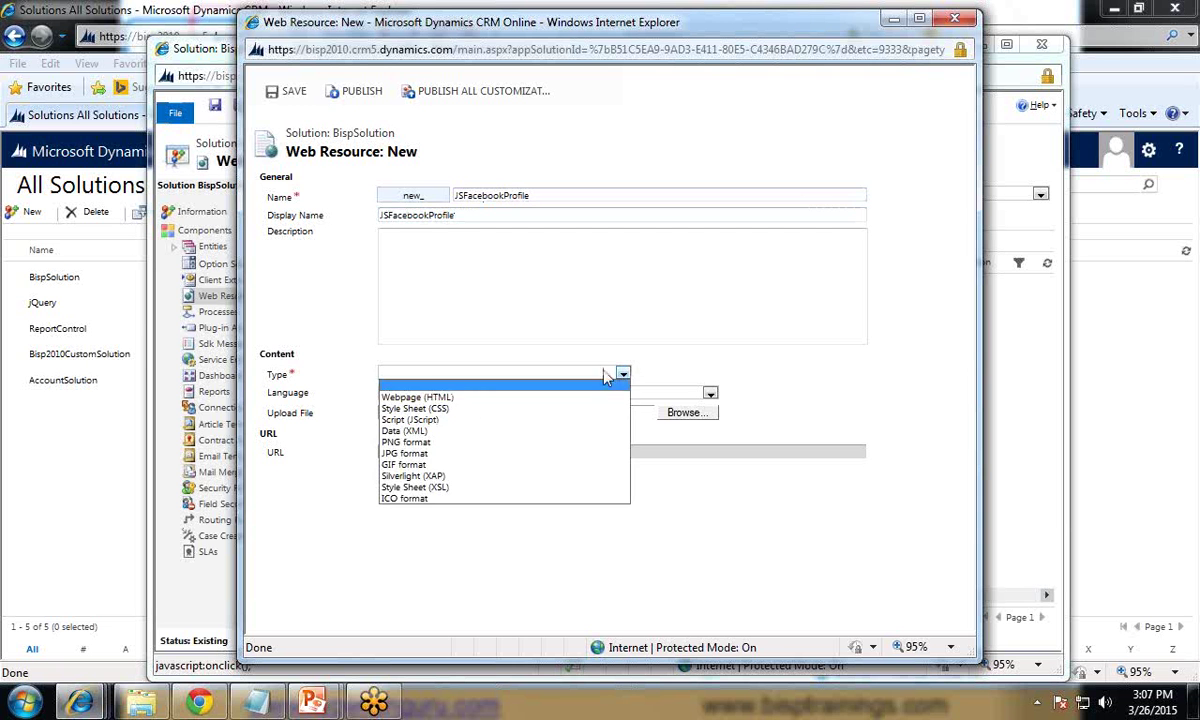
{"action": "left_click", "coordinate": [459, 420]}
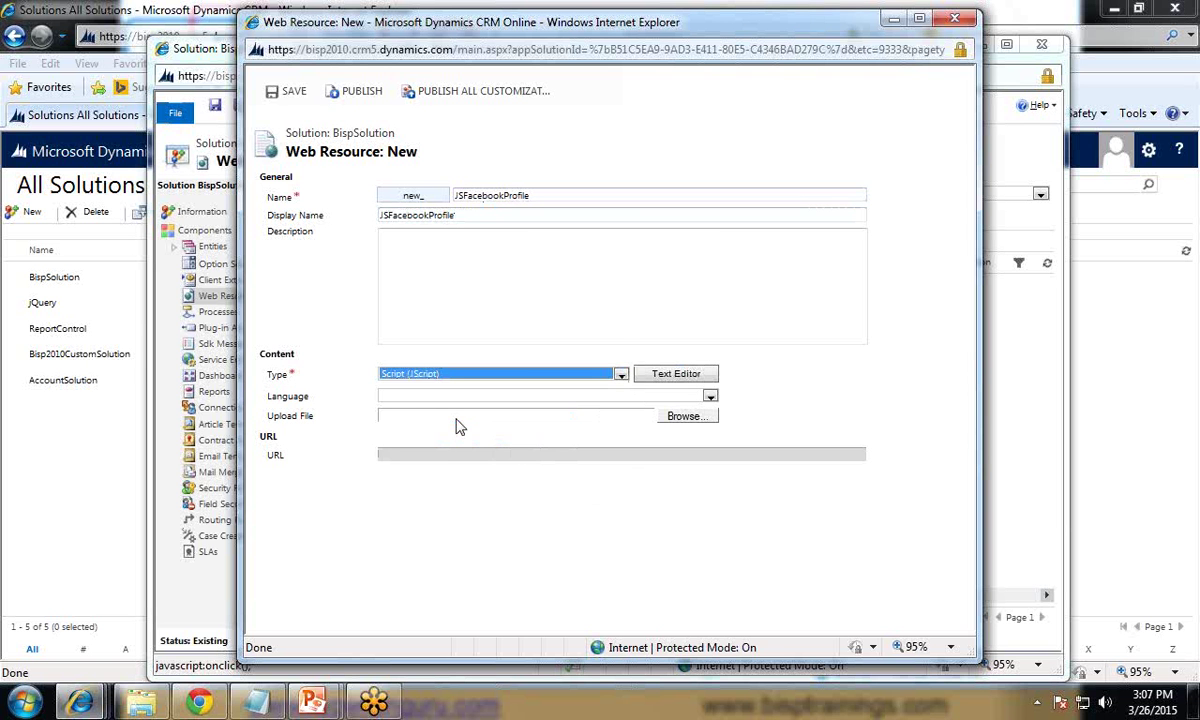
{"action": "mouse_move", "coordinate": [262, 705]}
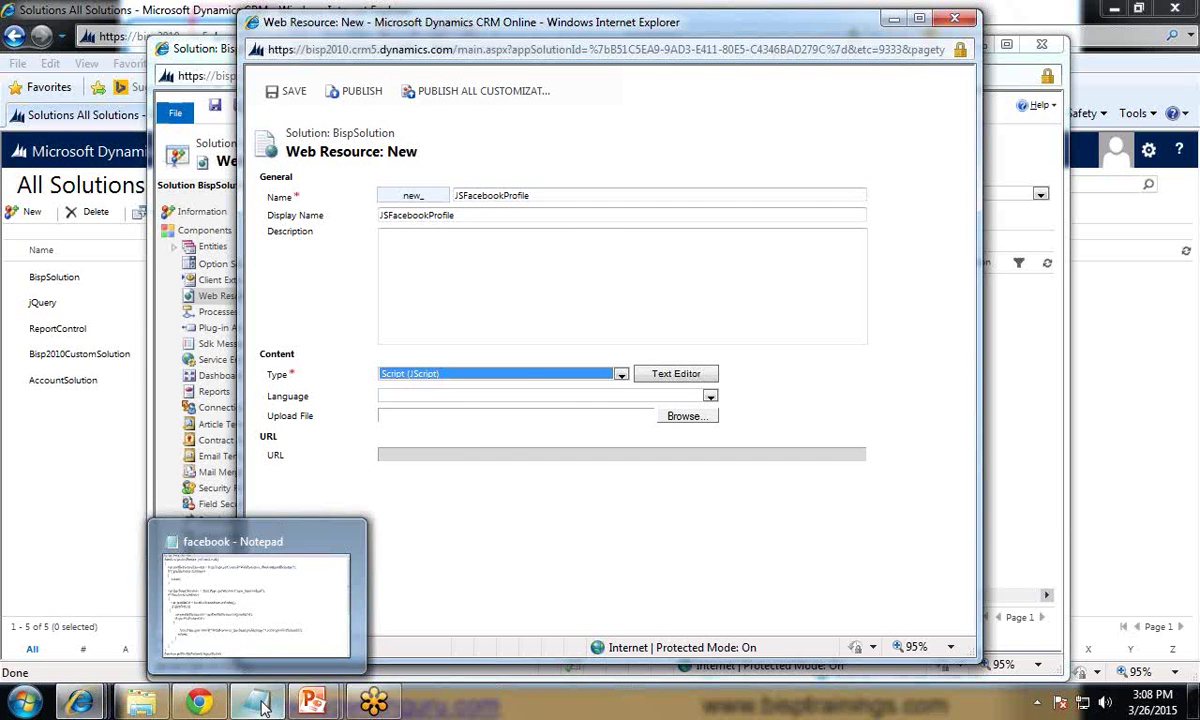
{"action": "left_click", "coordinate": [255, 600]}
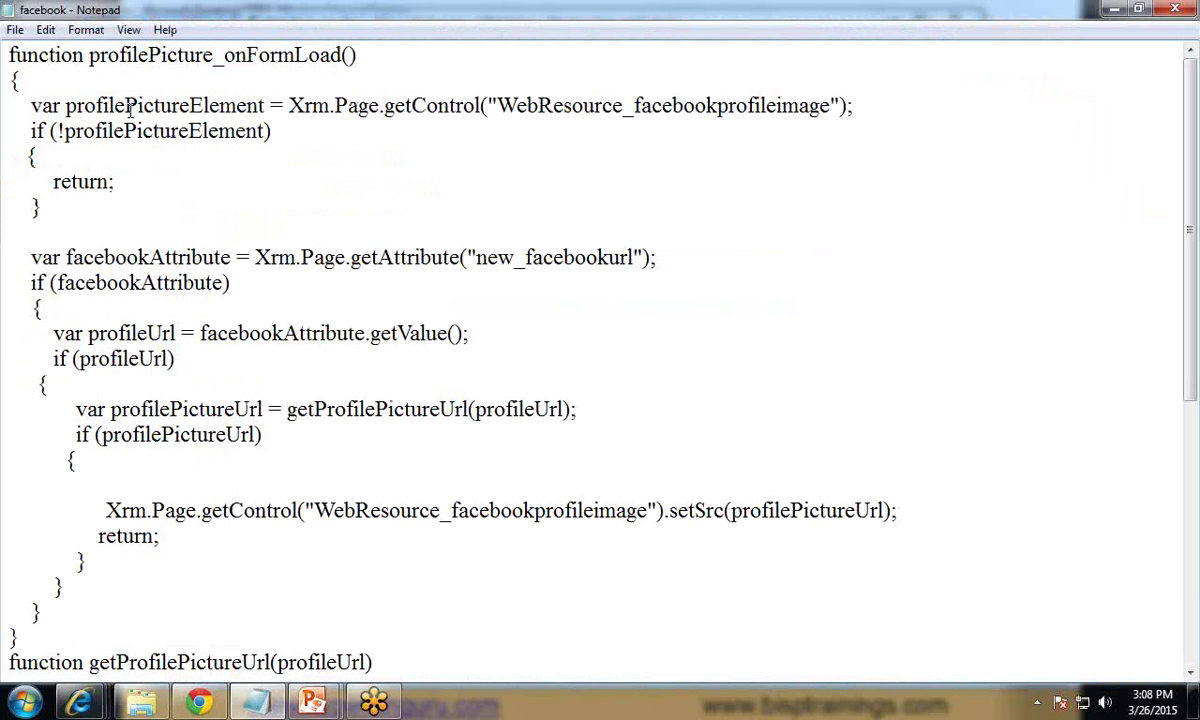
{"action": "left_click_drag", "start_coordinate": [8, 55], "coordinate": [345, 62]}
{"action": "left_click", "coordinate": [261, 125]}
{"action": "left_click_drag", "start_coordinate": [90, 55], "coordinate": [333, 57]}
{"action": "left_click", "coordinate": [244, 100]}
{"action": "key", "text": "Right"}
{"action": "key", "text": "Right"}
{"action": "key", "text": "Right"}
{"action": "left_click_drag", "start_coordinate": [66, 105], "coordinate": [263, 105]}
{"action": "left_click", "coordinate": [174, 180]}
{"action": "left_click_drag", "start_coordinate": [503, 105], "coordinate": [633, 112]}
{"action": "left_click", "coordinate": [768, 134]}
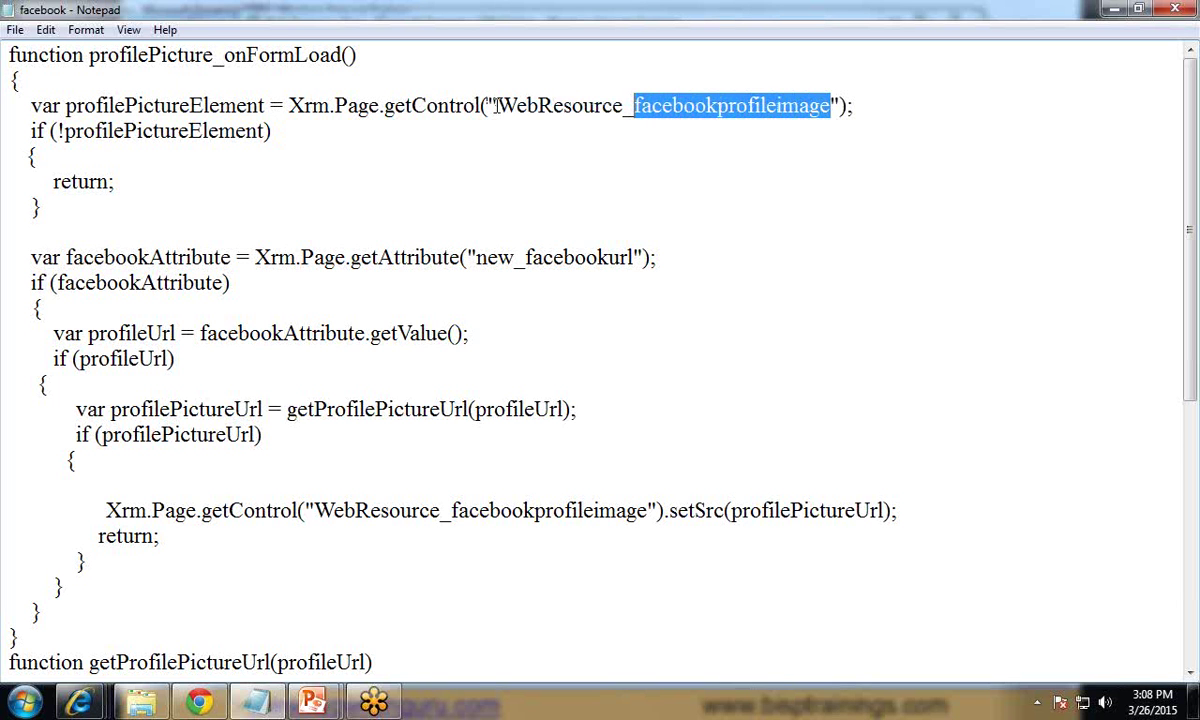
{"action": "left_click_drag", "start_coordinate": [496, 105], "coordinate": [652, 110]}
{"action": "left_click", "coordinate": [571, 217]}
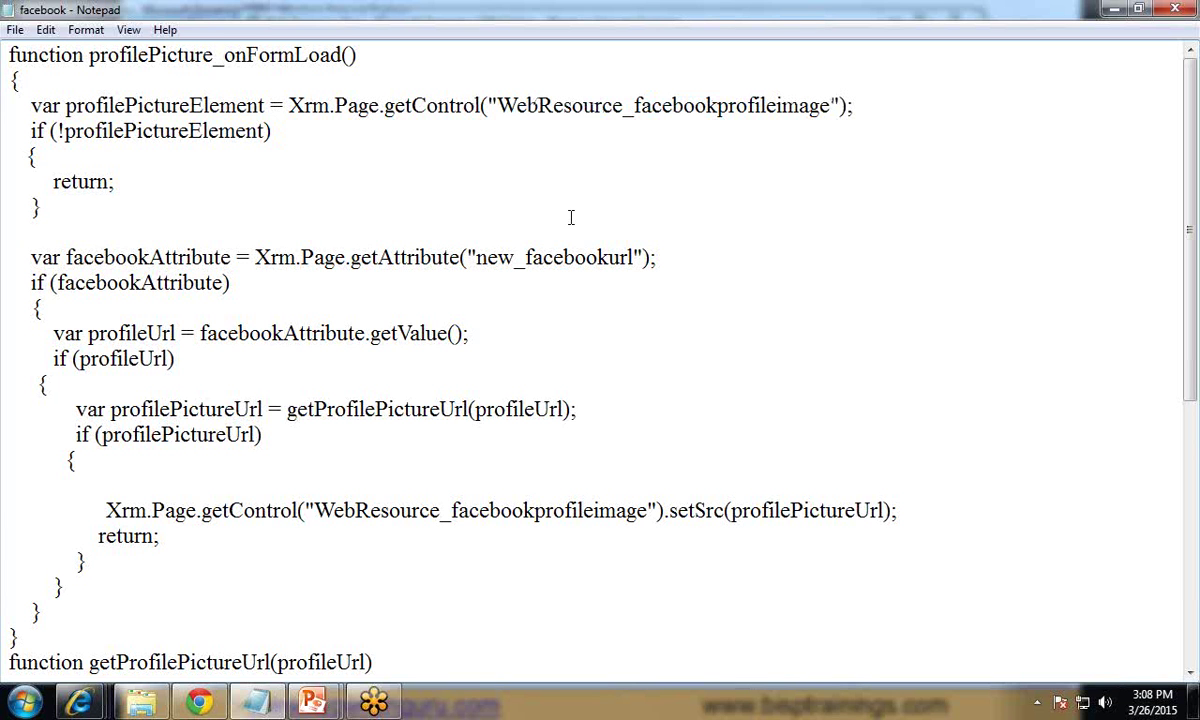
{"action": "left_click_drag", "start_coordinate": [118, 183], "coordinate": [72, 183]}
{"action": "left_click", "coordinate": [115, 200]}
{"action": "left_click_drag", "start_coordinate": [525, 258], "coordinate": [635, 257]}
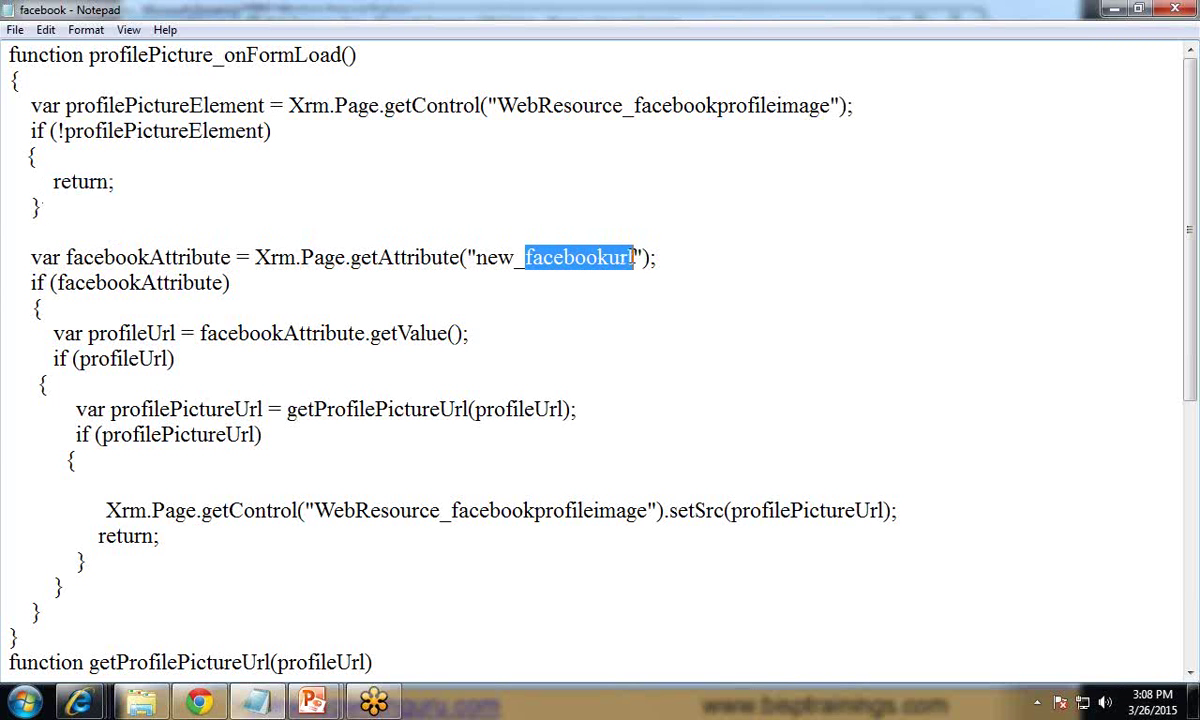
{"action": "left_click", "coordinate": [466, 335]}
{"action": "mouse_move", "coordinate": [85, 707]}
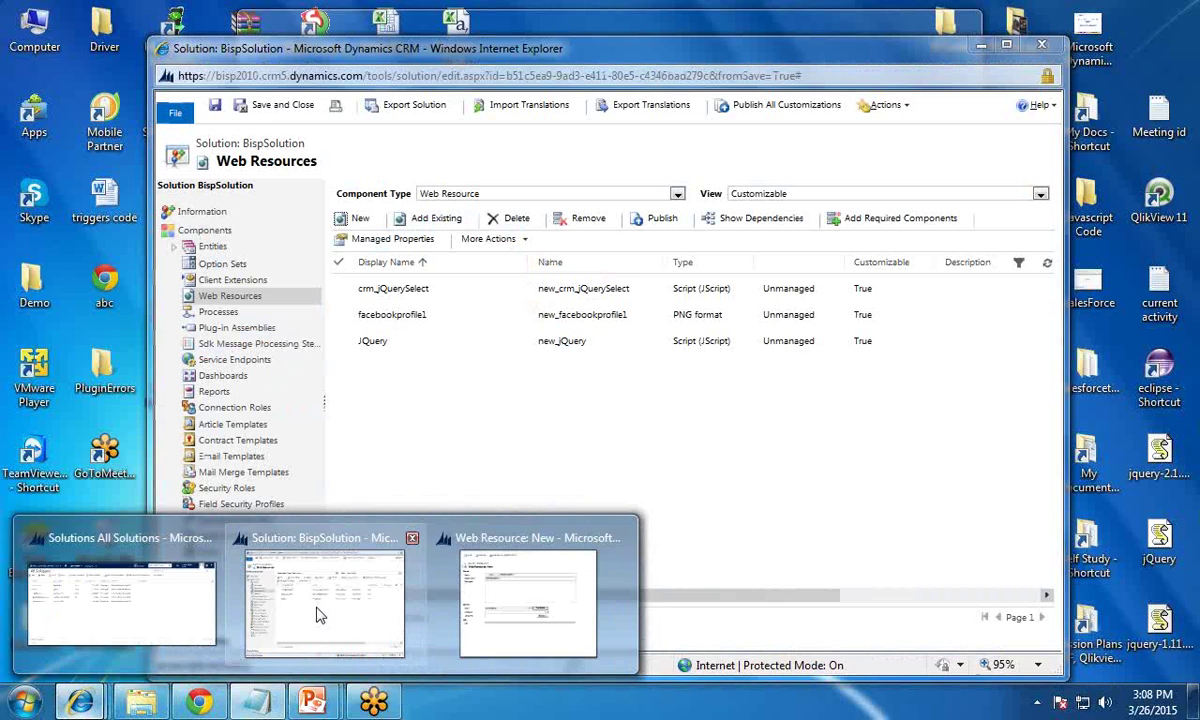
{"action": "left_click", "coordinate": [318, 614]}
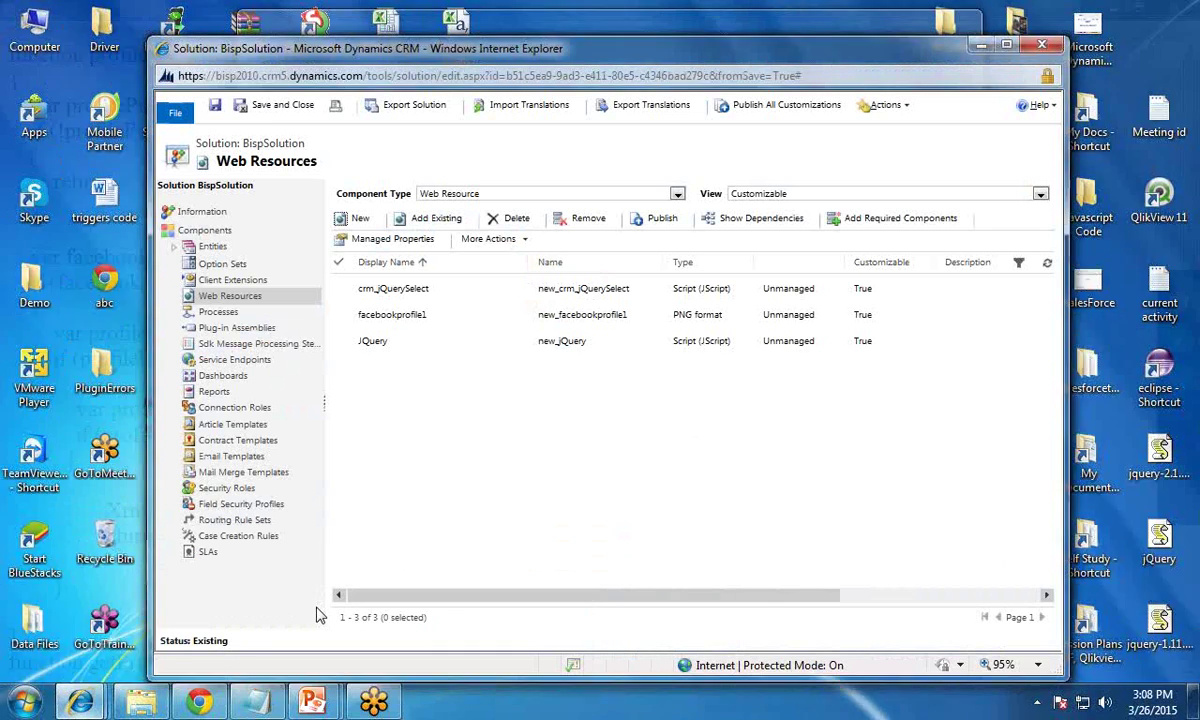
{"action": "left_click", "coordinate": [210, 22]}
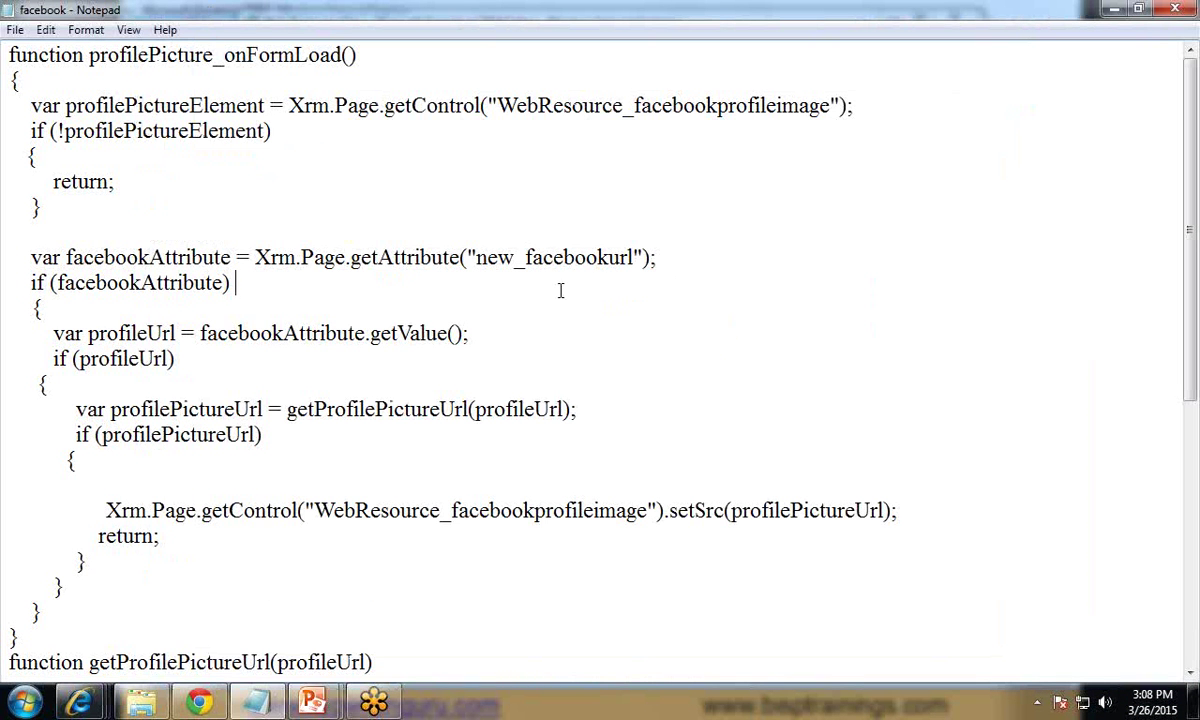
{"action": "left_click_drag", "start_coordinate": [475, 258], "coordinate": [632, 258]}
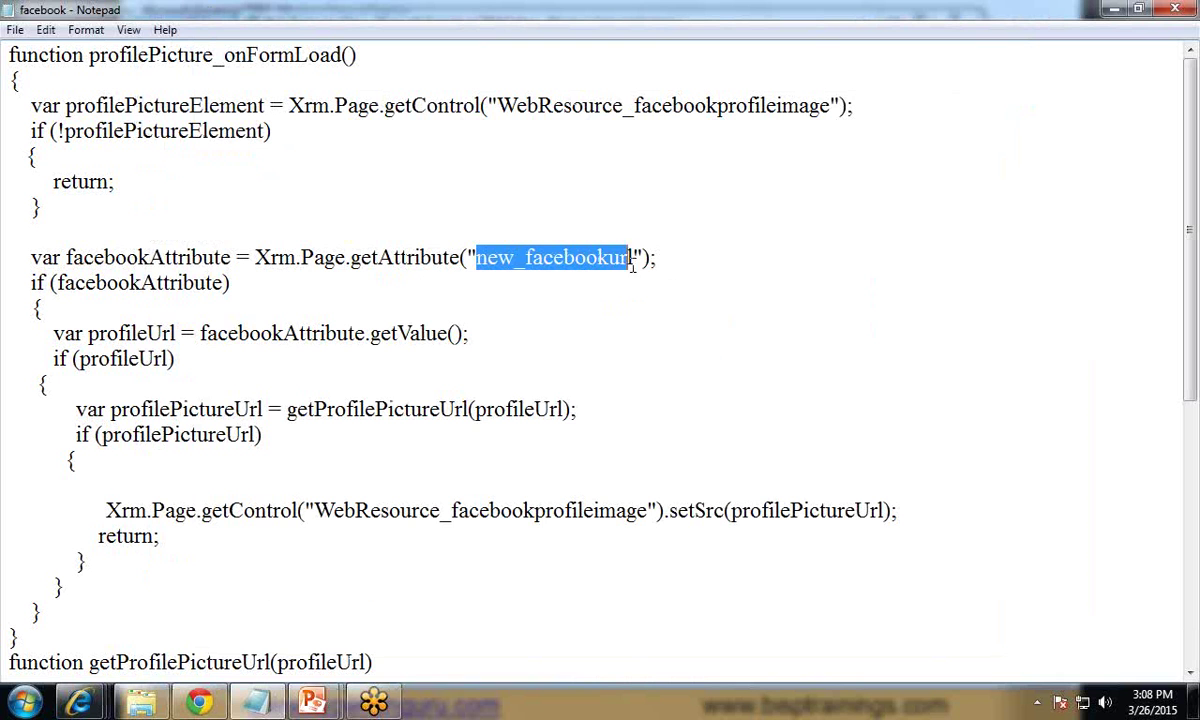
{"action": "left_click_drag", "start_coordinate": [67, 258], "coordinate": [232, 257]}
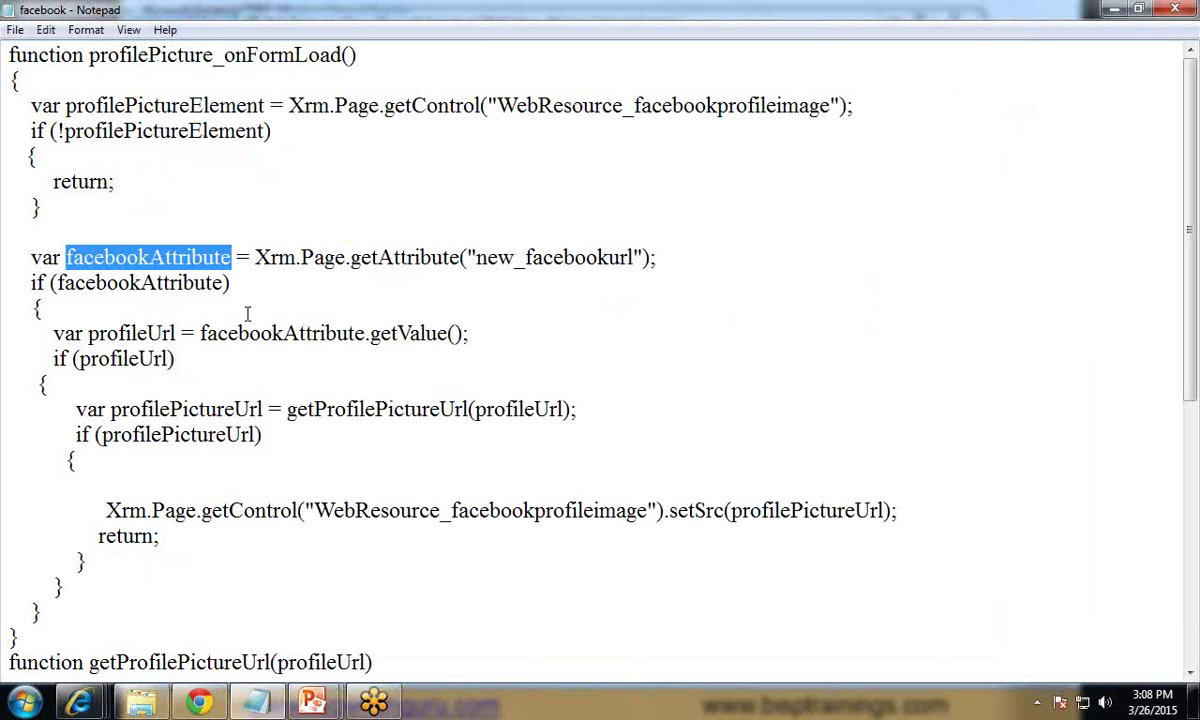
{"action": "left_click", "coordinate": [325, 333]}
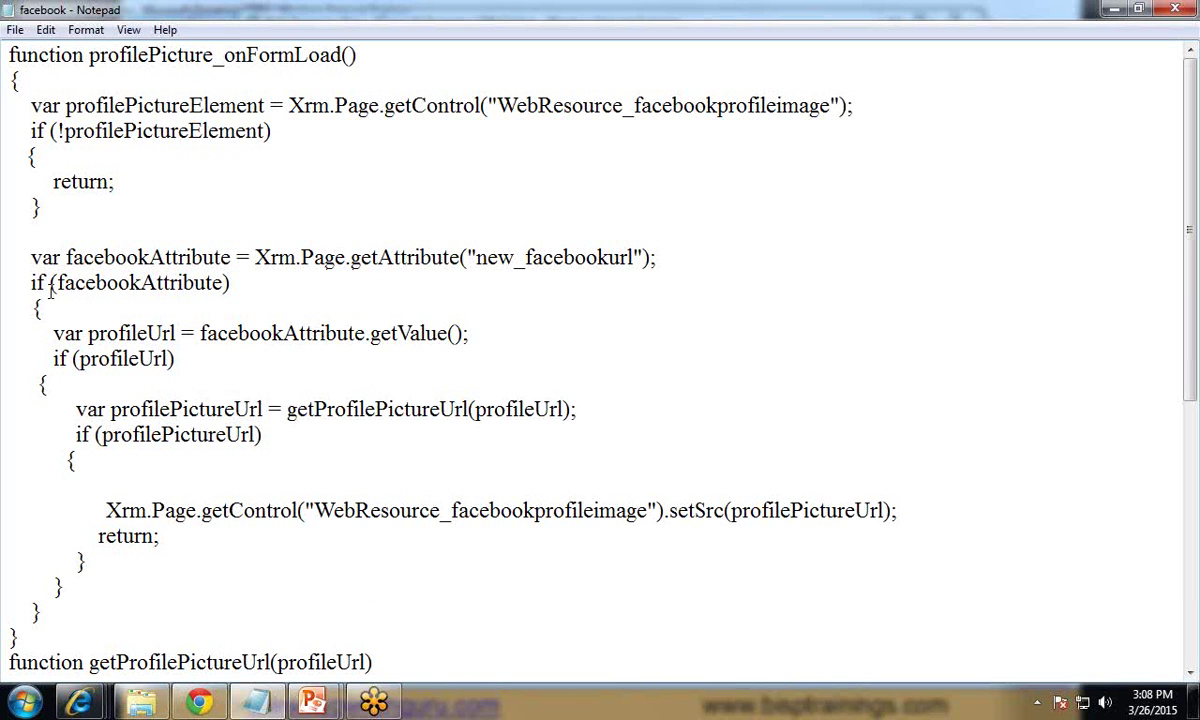
- Review the onload code: the facebookAttribute check, profileUrl getValue, and getProfilePictureUrl call
{"action": "scroll", "coordinate": [88, 254], "scroll_direction": "down", "scroll_amount": 1}
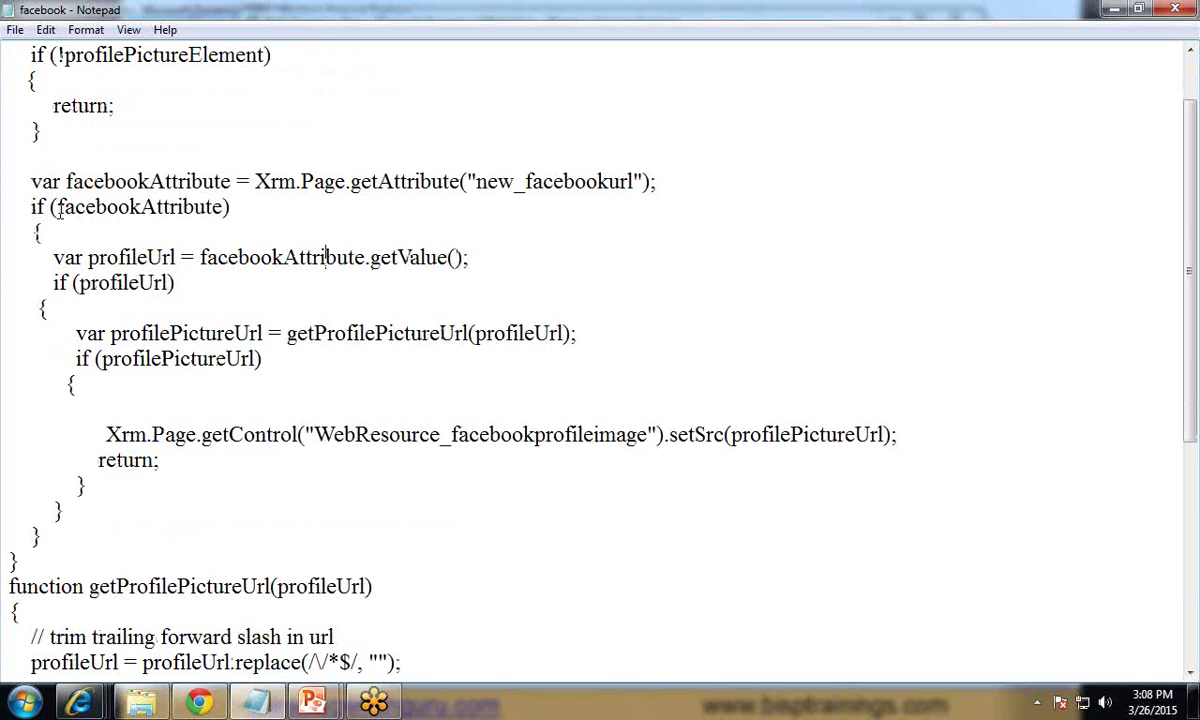
{"action": "left_click_drag", "start_coordinate": [56, 206], "coordinate": [226, 207]}
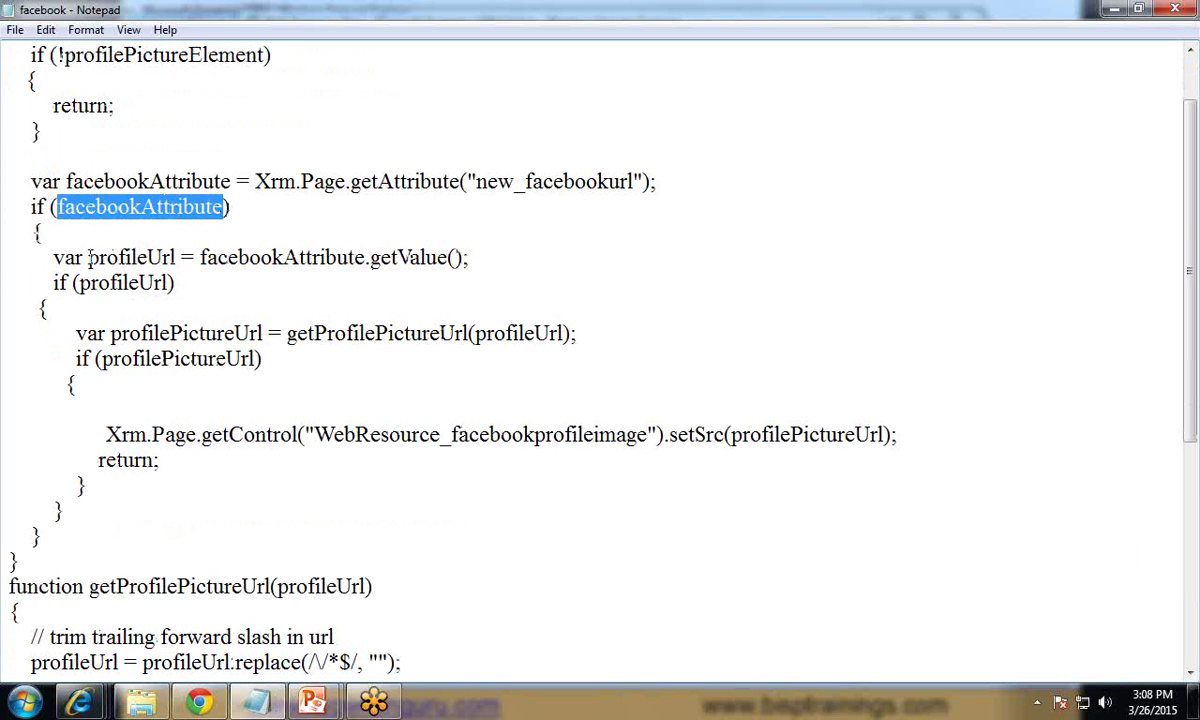
{"action": "left_click_drag", "start_coordinate": [88, 257], "coordinate": [321, 257]}
{"action": "scroll", "coordinate": [249, 492], "scroll_direction": "down", "scroll_amount": 3}
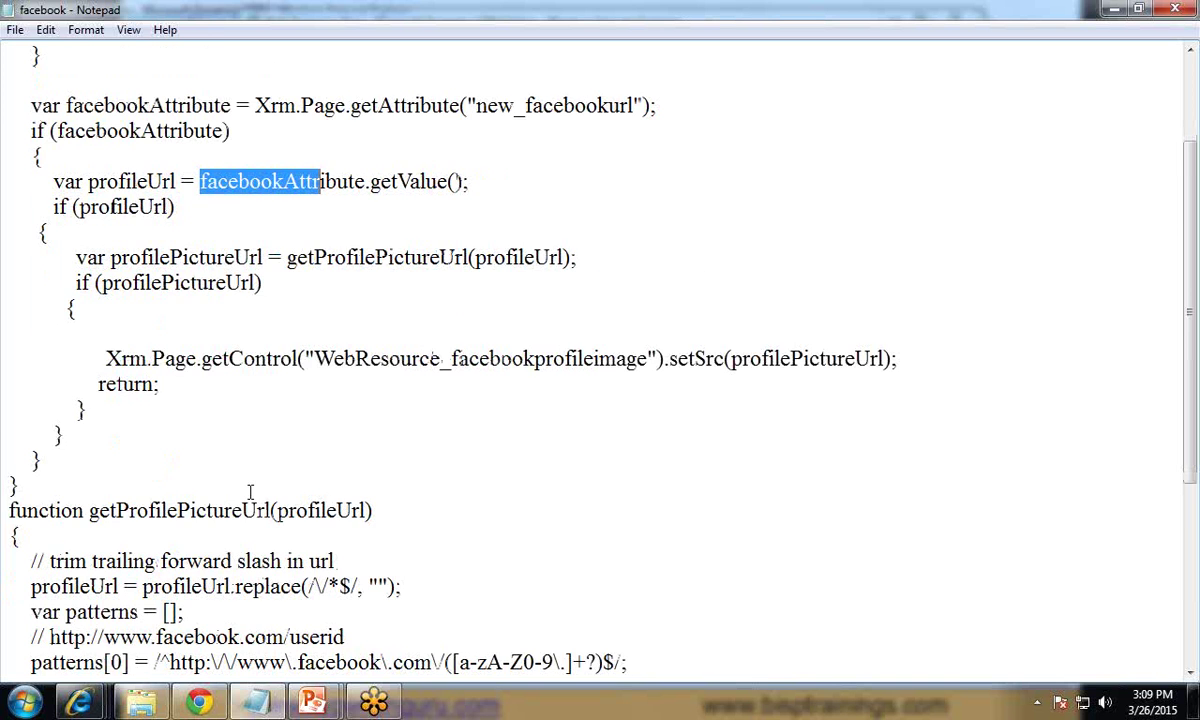
{"action": "scroll", "coordinate": [249, 492], "scroll_direction": "up", "scroll_amount": 4}
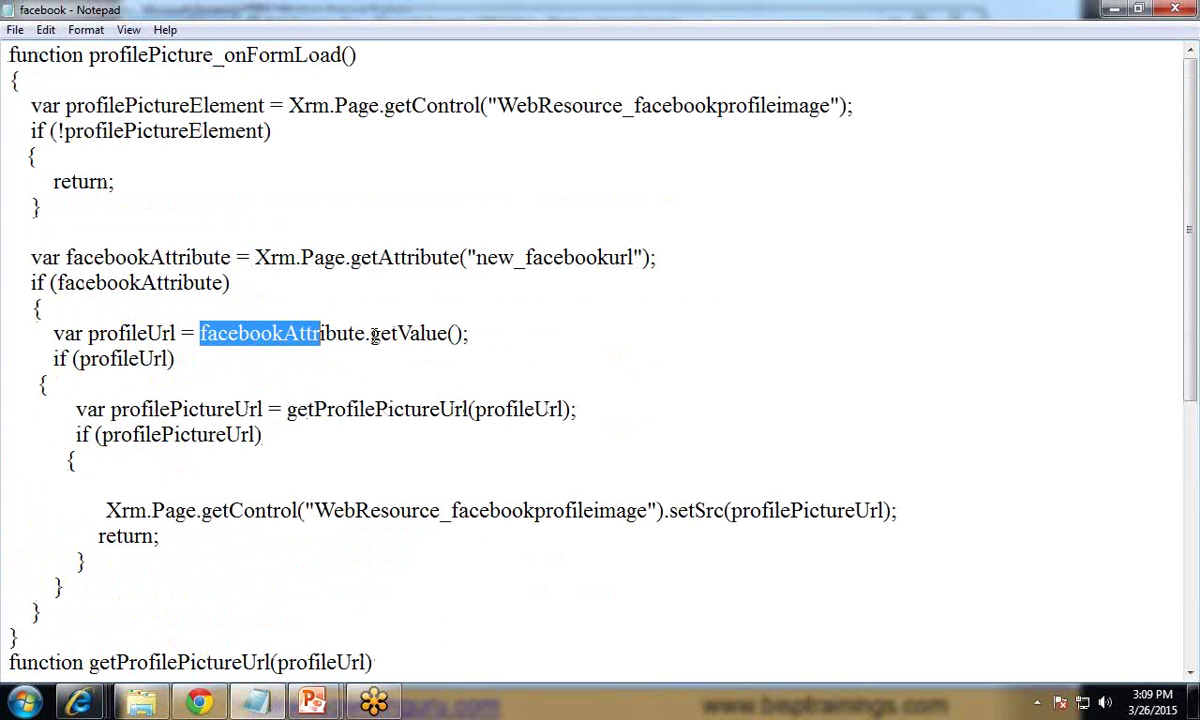
{"action": "left_click_drag", "start_coordinate": [371, 334], "coordinate": [447, 334]}
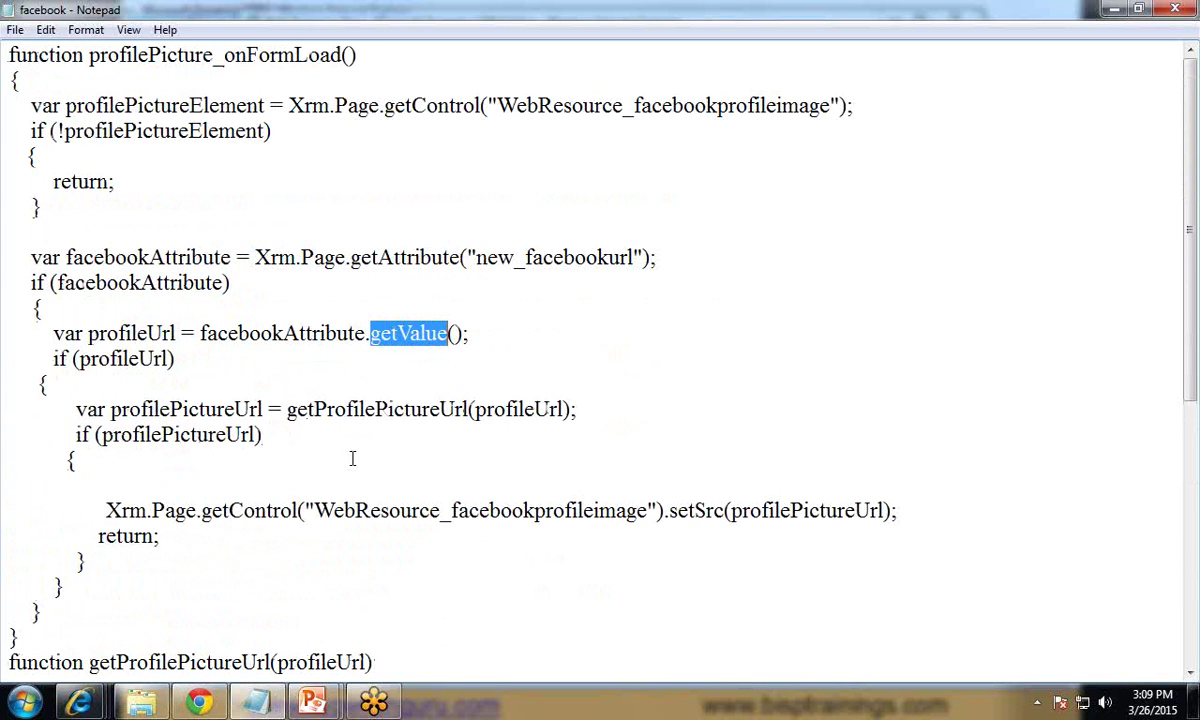
{"action": "scroll", "coordinate": [346, 459], "scroll_direction": "down", "scroll_amount": 6}
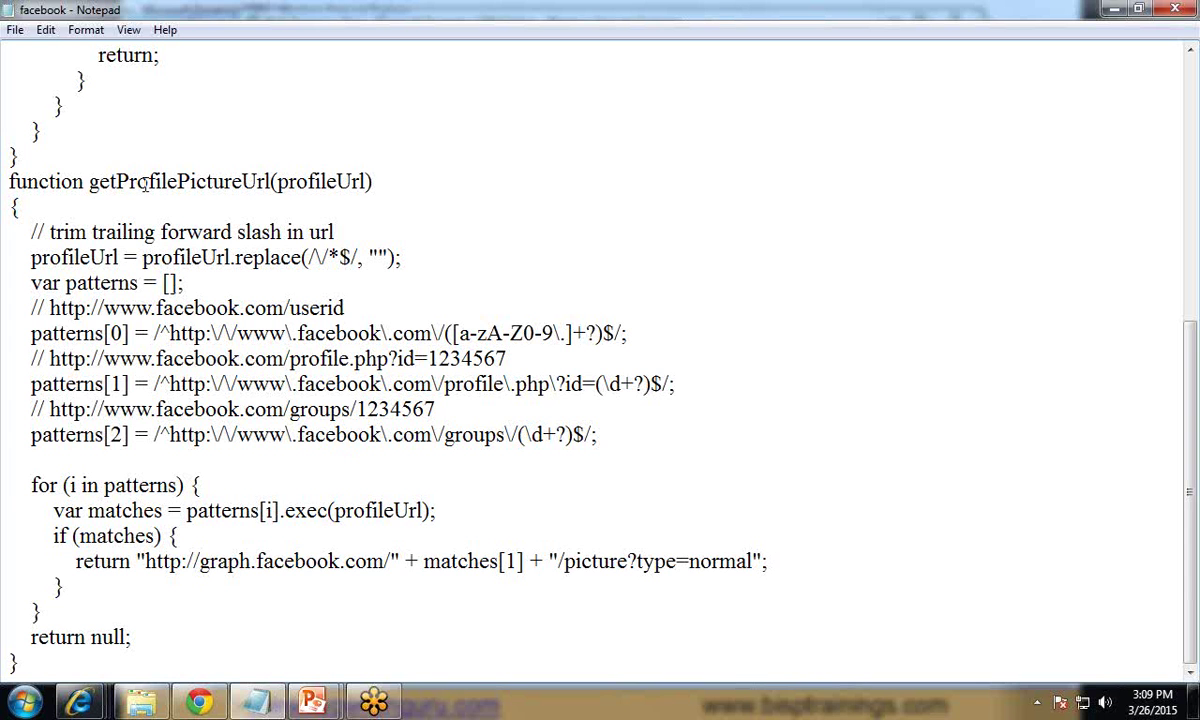
{"action": "left_click_drag", "start_coordinate": [89, 181], "coordinate": [258, 182]}
{"action": "scroll", "coordinate": [265, 404], "scroll_direction": "up", "scroll_amount": 4}
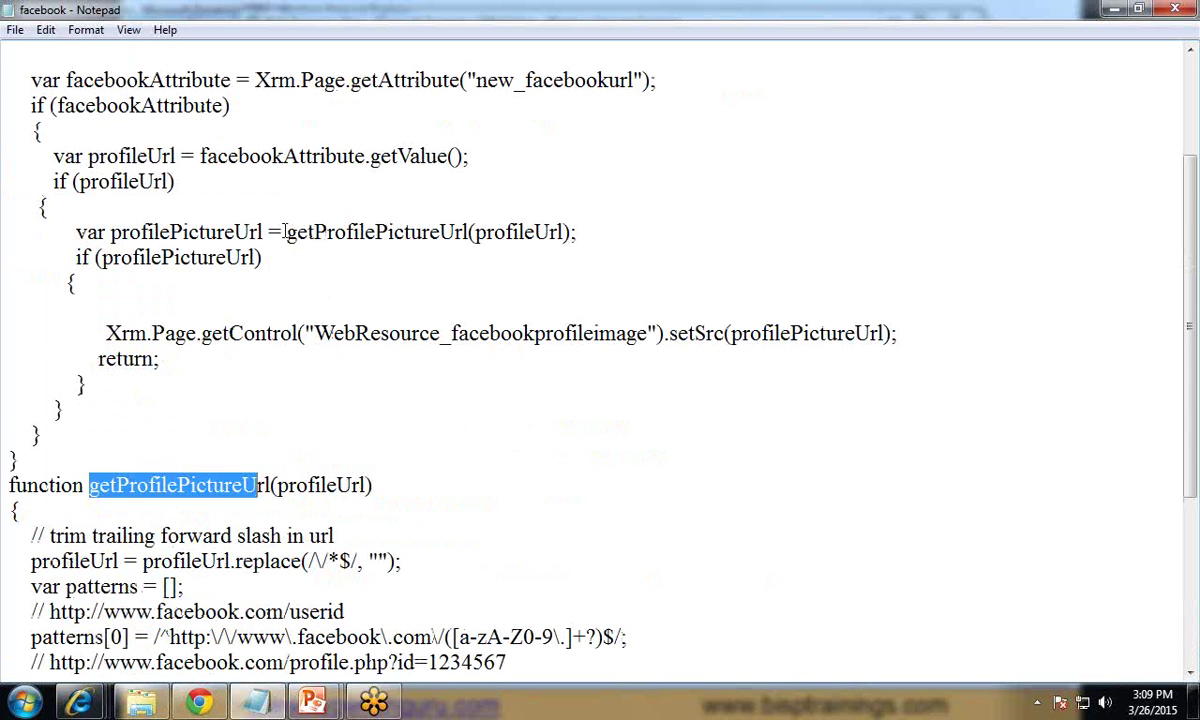
{"action": "left_click_drag", "start_coordinate": [298, 232], "coordinate": [465, 232]}
- Review getProfilePictureUrl's graph.facebook.com return line and the WebResource_facebookprofileimage setSrc line
{"action": "left_click_drag", "start_coordinate": [89, 485], "coordinate": [361, 487]}
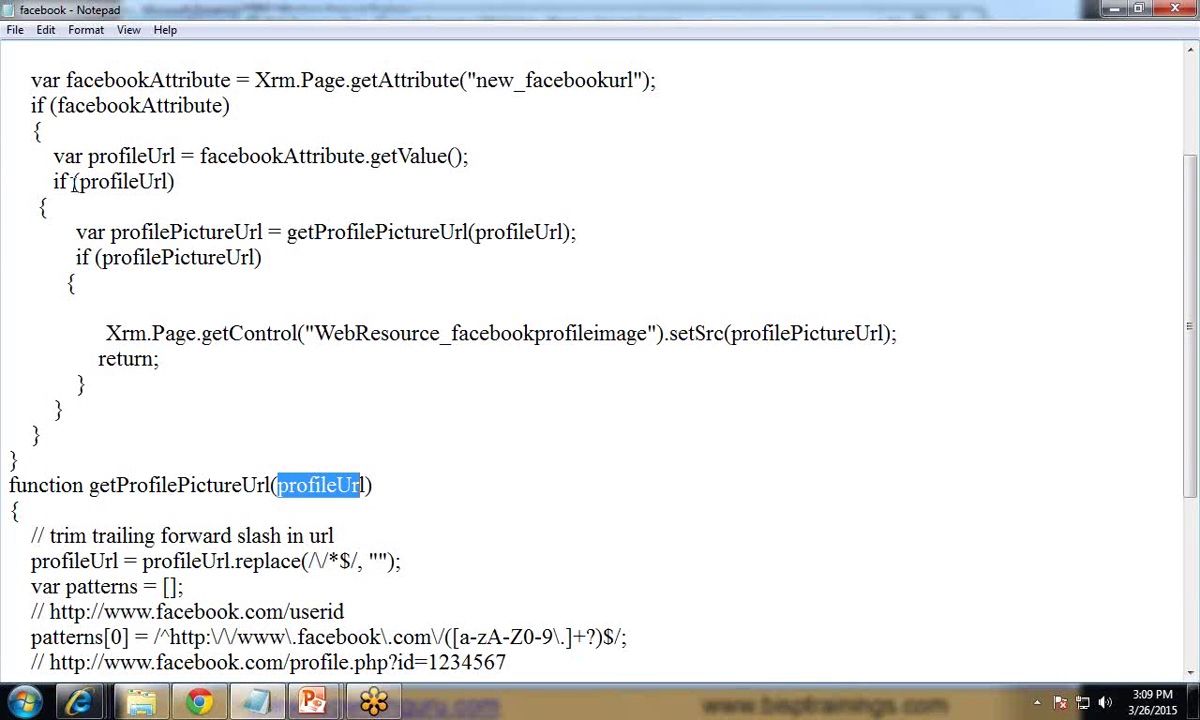
{"action": "left_click_drag", "start_coordinate": [88, 156], "coordinate": [196, 156]}
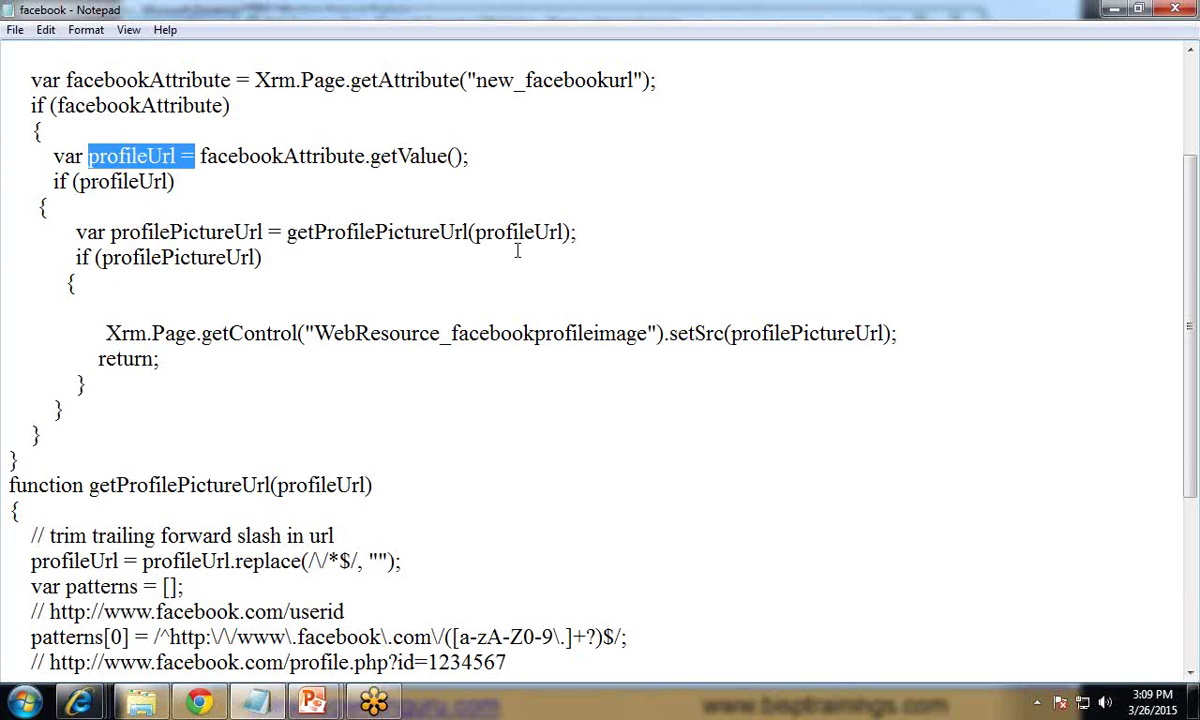
{"action": "left_click_drag", "start_coordinate": [288, 232], "coordinate": [476, 232]}
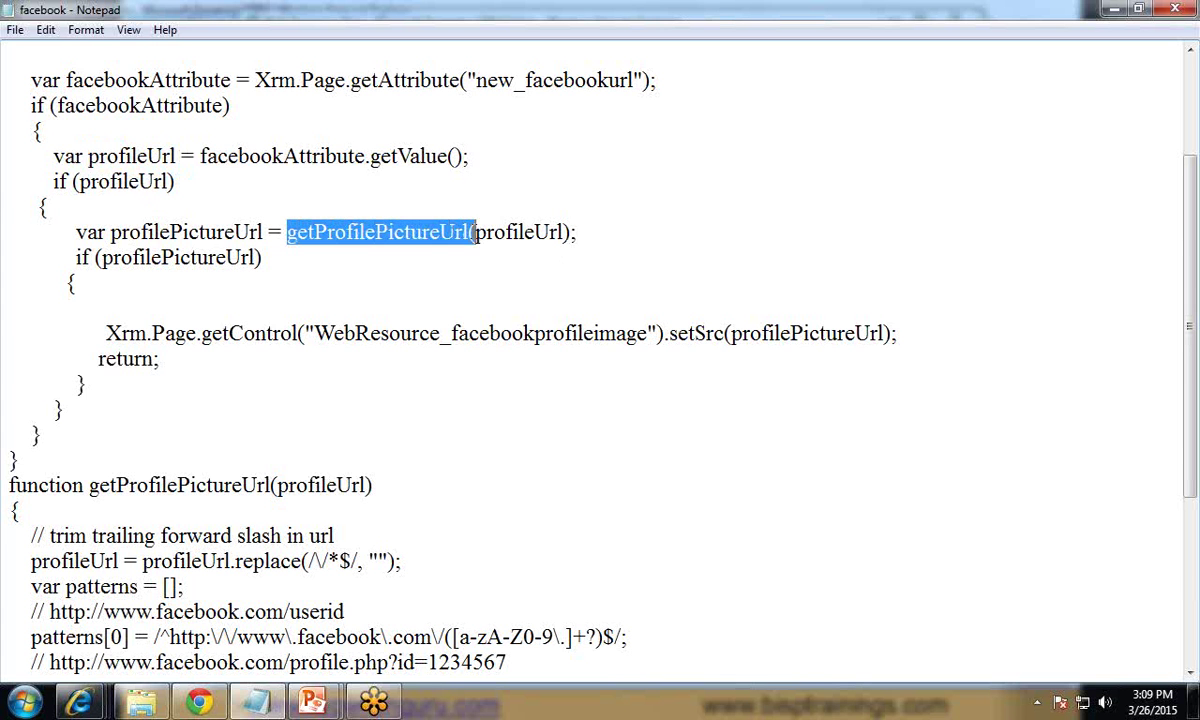
{"action": "scroll", "coordinate": [169, 470], "scroll_direction": "down", "scroll_amount": 2}
{"action": "scroll", "coordinate": [255, 512], "scroll_direction": "down", "scroll_amount": 2}
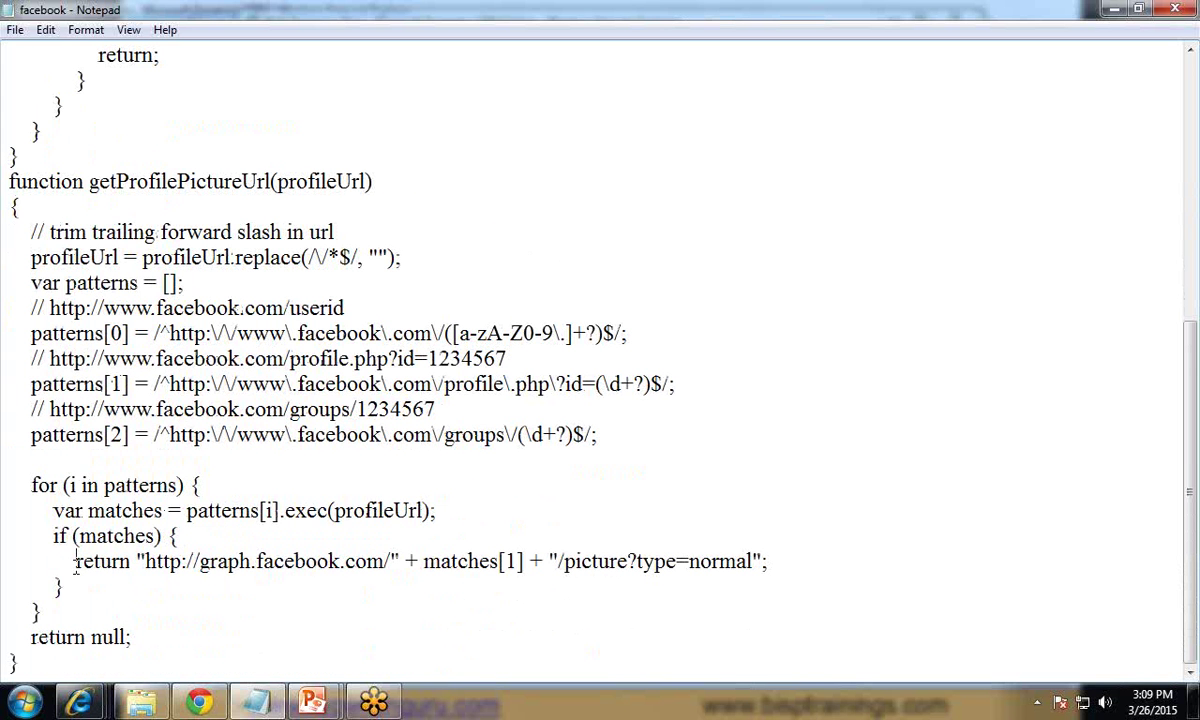
{"action": "left_click_drag", "start_coordinate": [75, 562], "coordinate": [796, 565]}
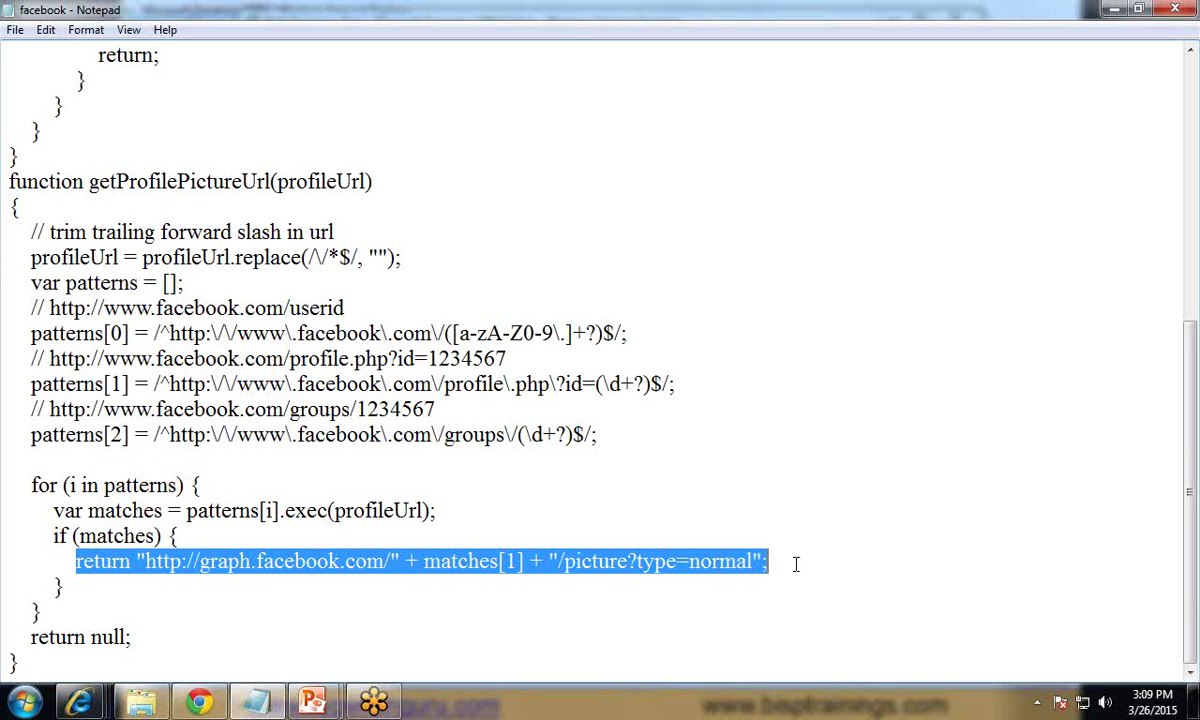
{"action": "scroll", "coordinate": [285, 545], "scroll_direction": "up", "scroll_amount": 4}
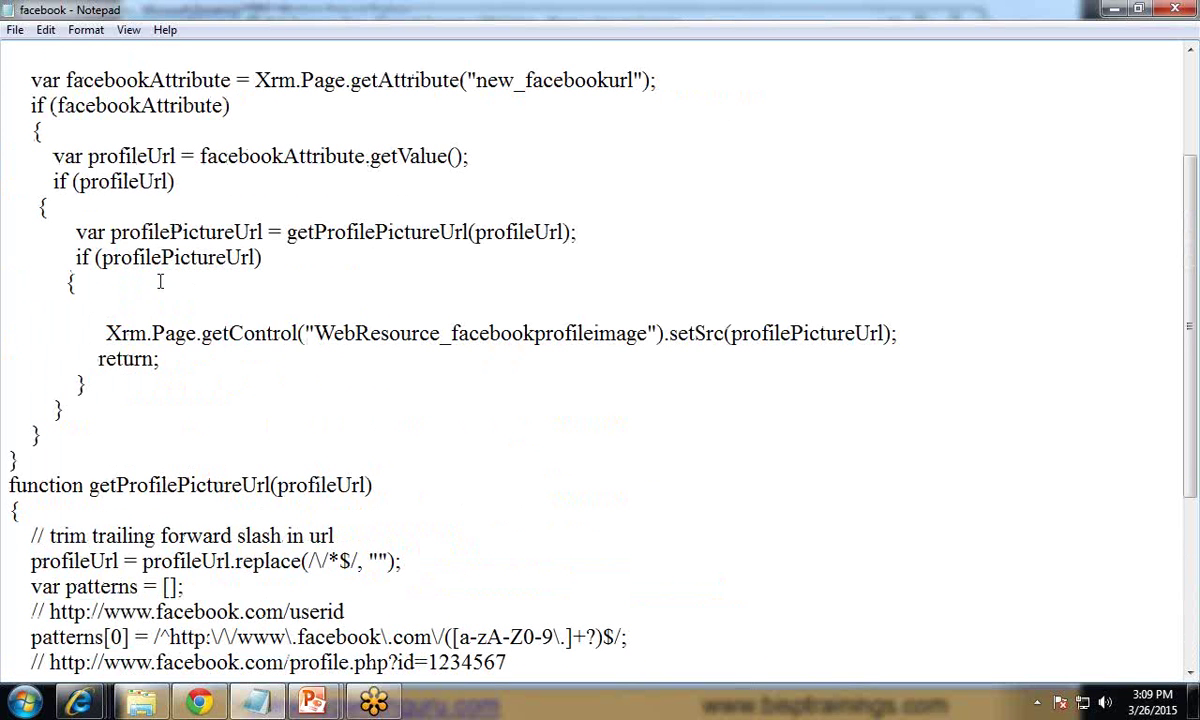
{"action": "left_click_drag", "start_coordinate": [107, 231], "coordinate": [268, 238]}
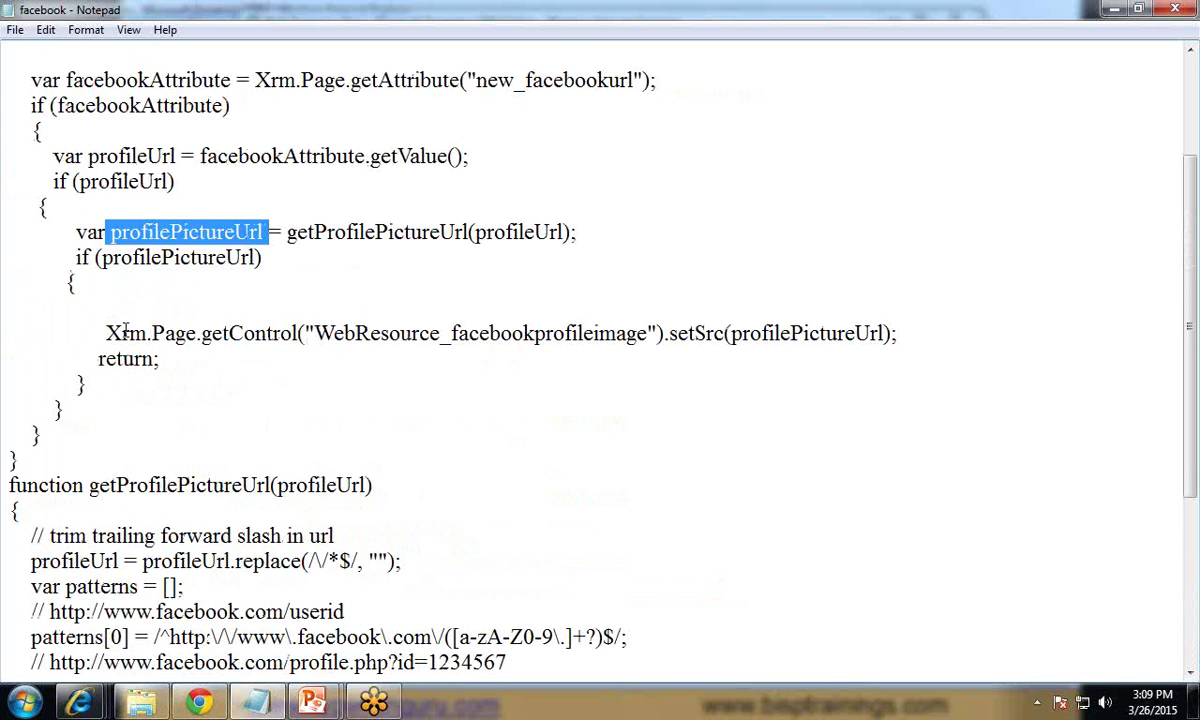
{"action": "left_click_drag", "start_coordinate": [106, 333], "coordinate": [897, 336]}
{"action": "left_click", "coordinate": [383, 375]}
{"action": "left_click_drag", "start_coordinate": [314, 333], "coordinate": [648, 333]}
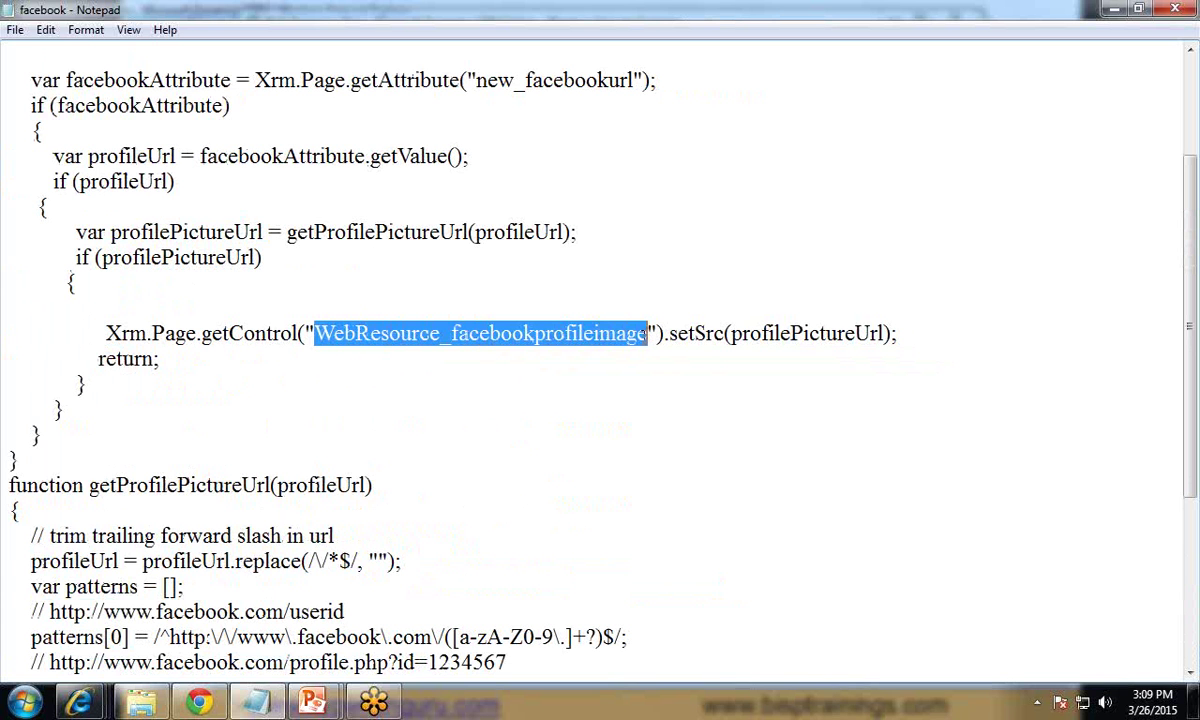
{"action": "left_click", "coordinate": [297, 443]}
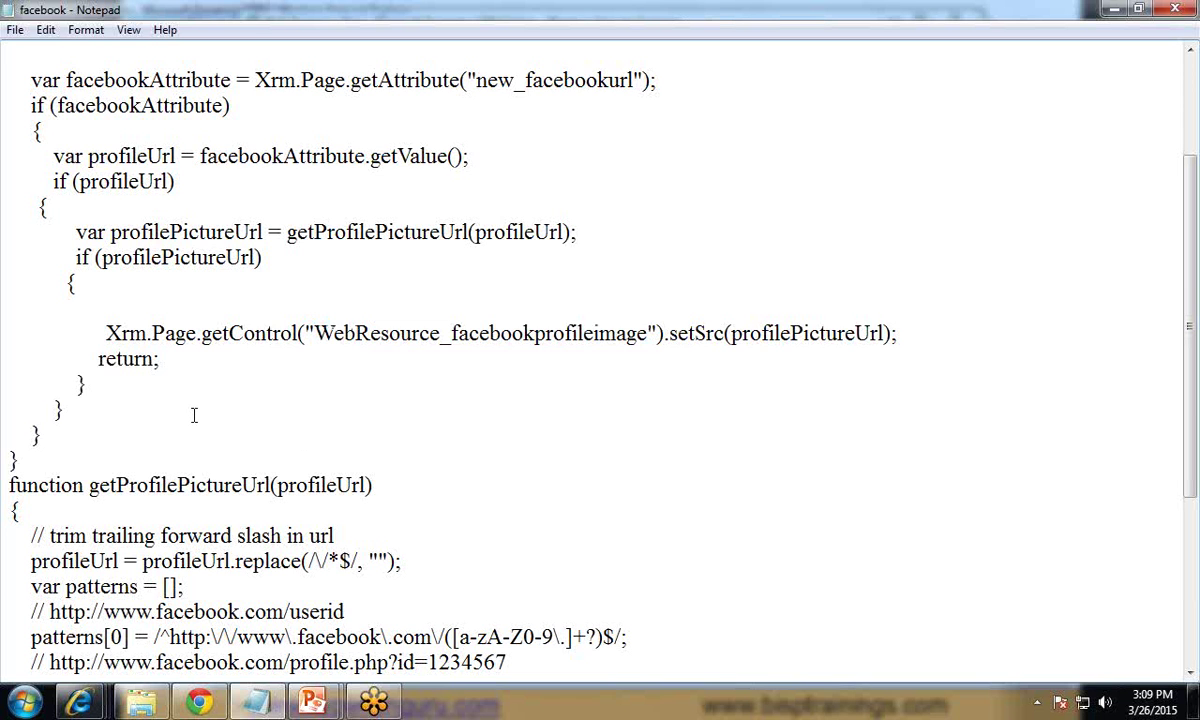
{"action": "scroll", "coordinate": [194, 415], "scroll_direction": "up", "scroll_amount": 3}
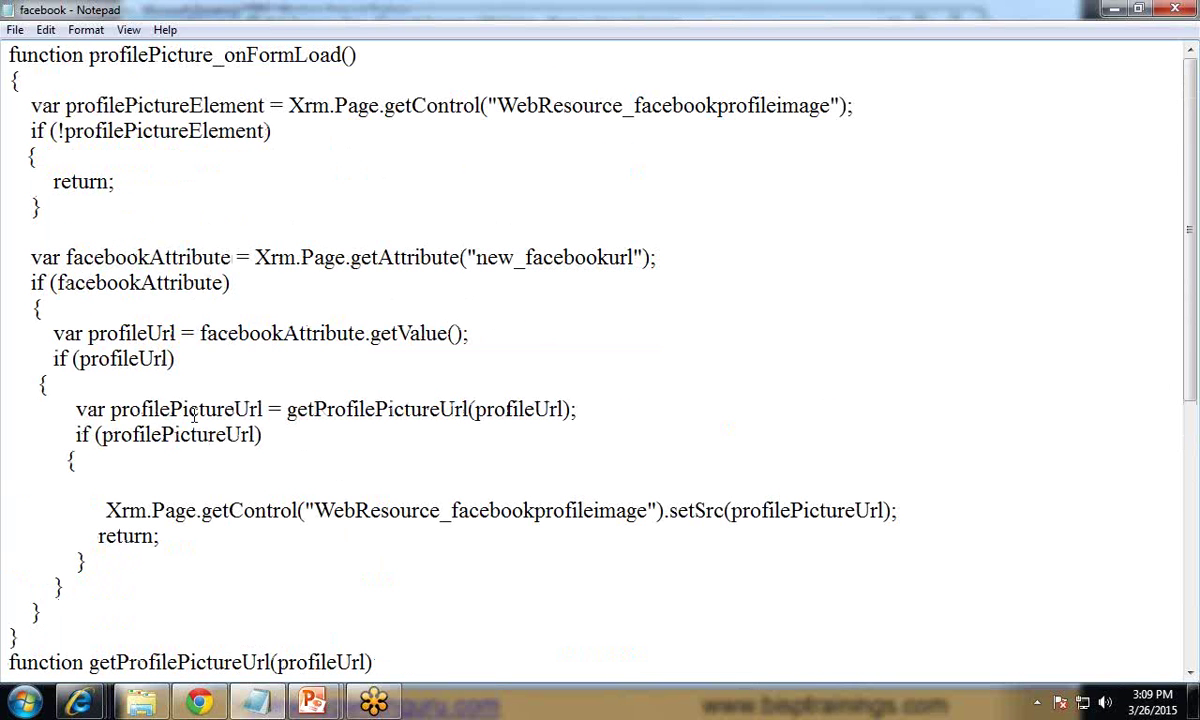
- Copy the entire Facebook script from Notepad and return to the new web resource form
{"action": "key", "text": "ctrl+a"}
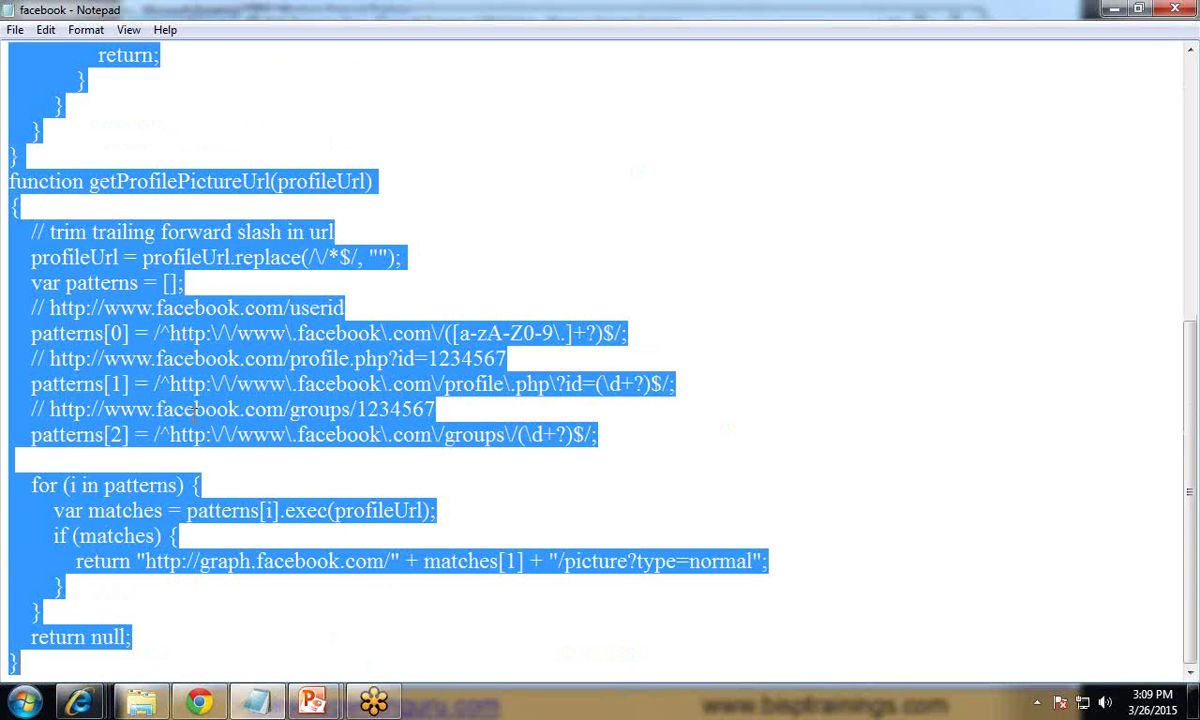
{"action": "key", "text": "ctrl+c"}
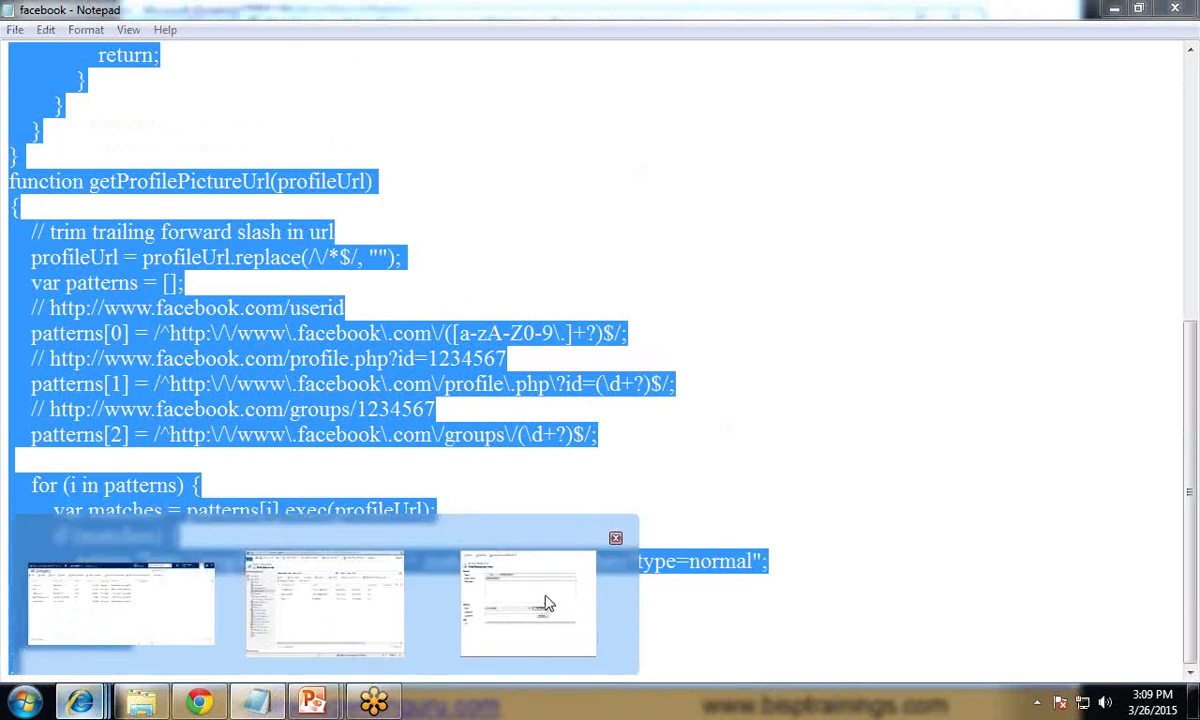
{"action": "left_click", "coordinate": [775, 110]}
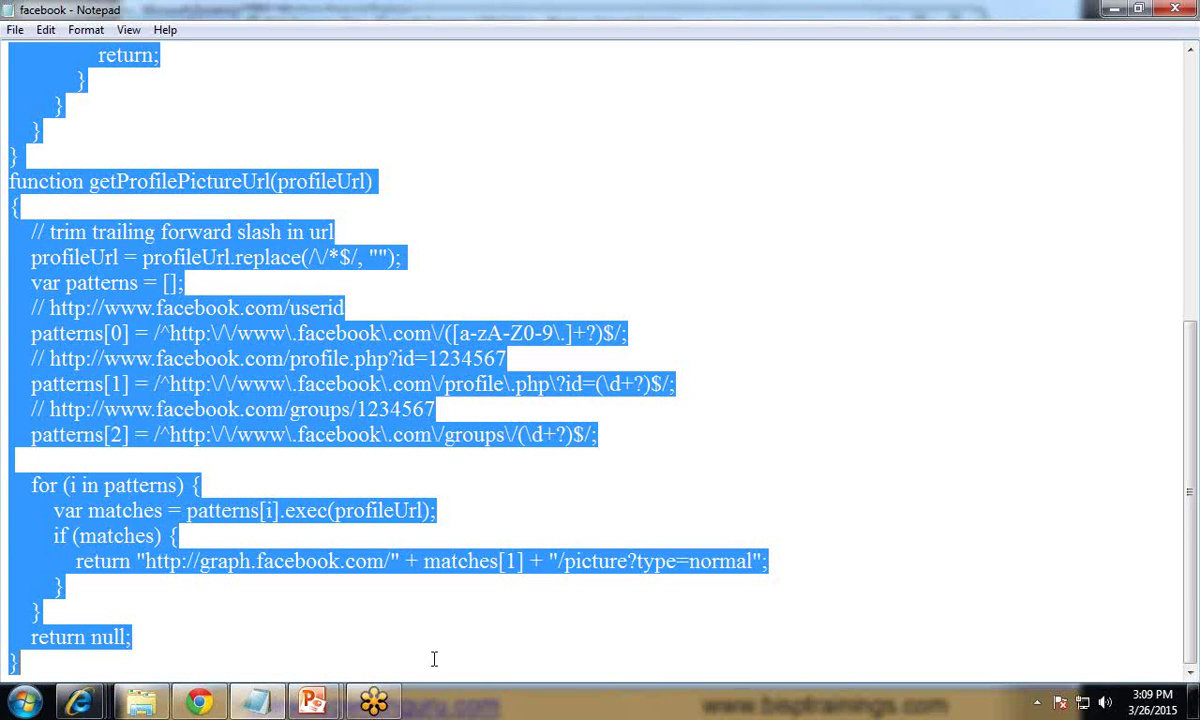
{"action": "mouse_move", "coordinate": [80, 703]}
{"action": "left_click", "coordinate": [560, 637]}
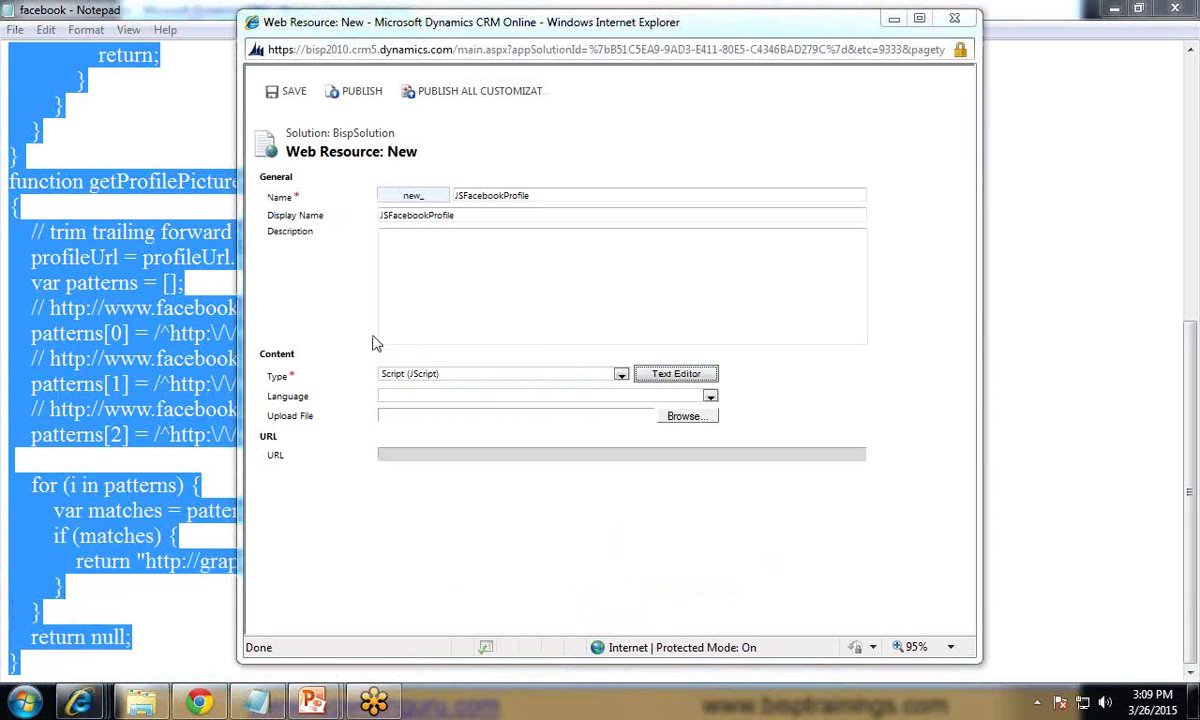
- Paste the Facebook script into the web resource's content editor and confirm it
{"action": "left_click", "coordinate": [1100, 10]}
{"action": "left_click", "coordinate": [1114, 8]}
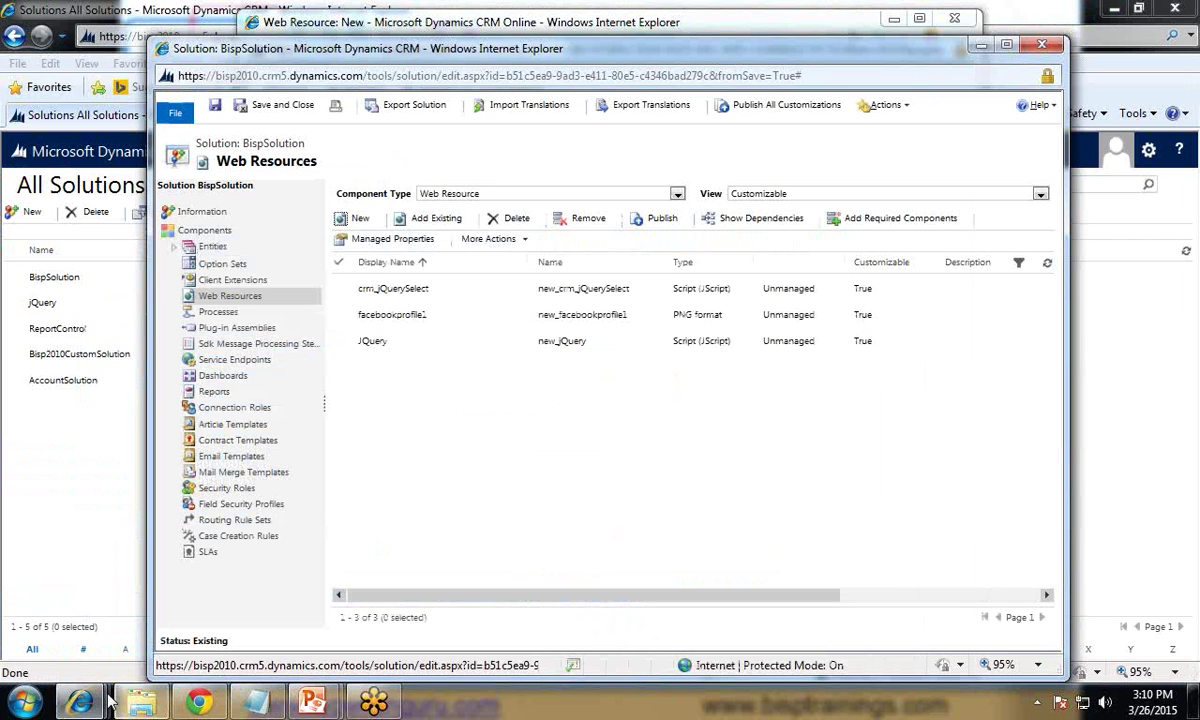
{"action": "mouse_move", "coordinate": [80, 703]}
{"action": "left_click", "coordinate": [528, 600]}
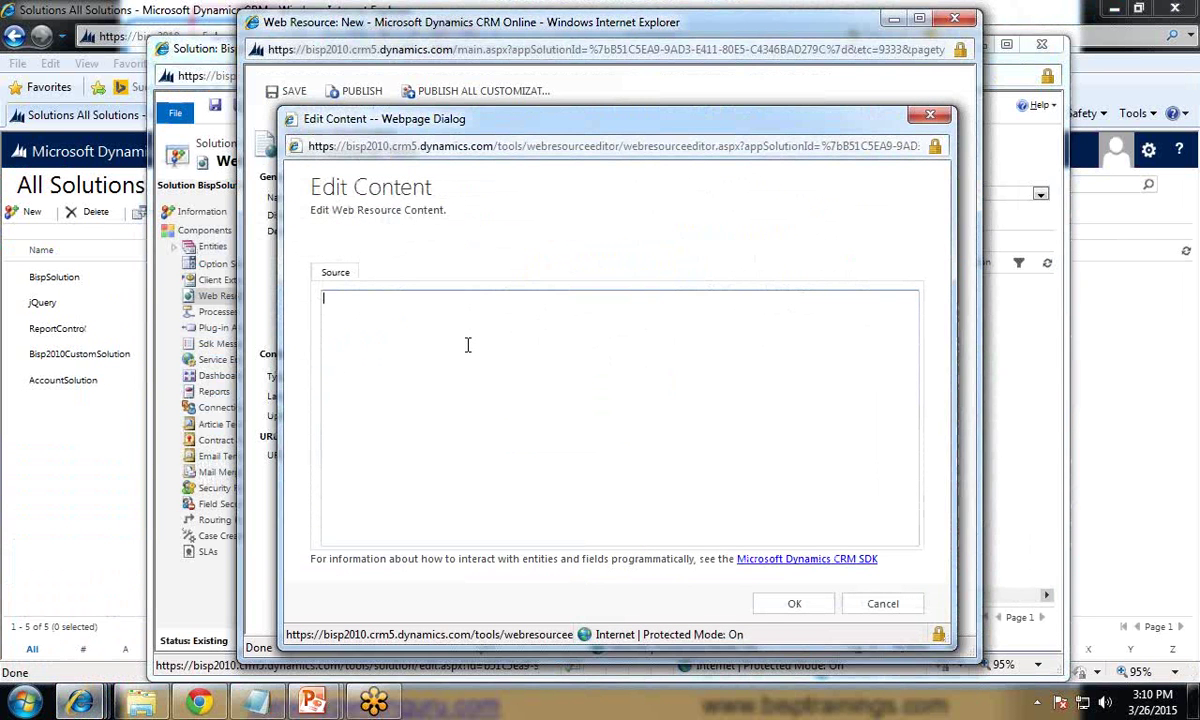
{"action": "key", "text": "ctrl+v"}
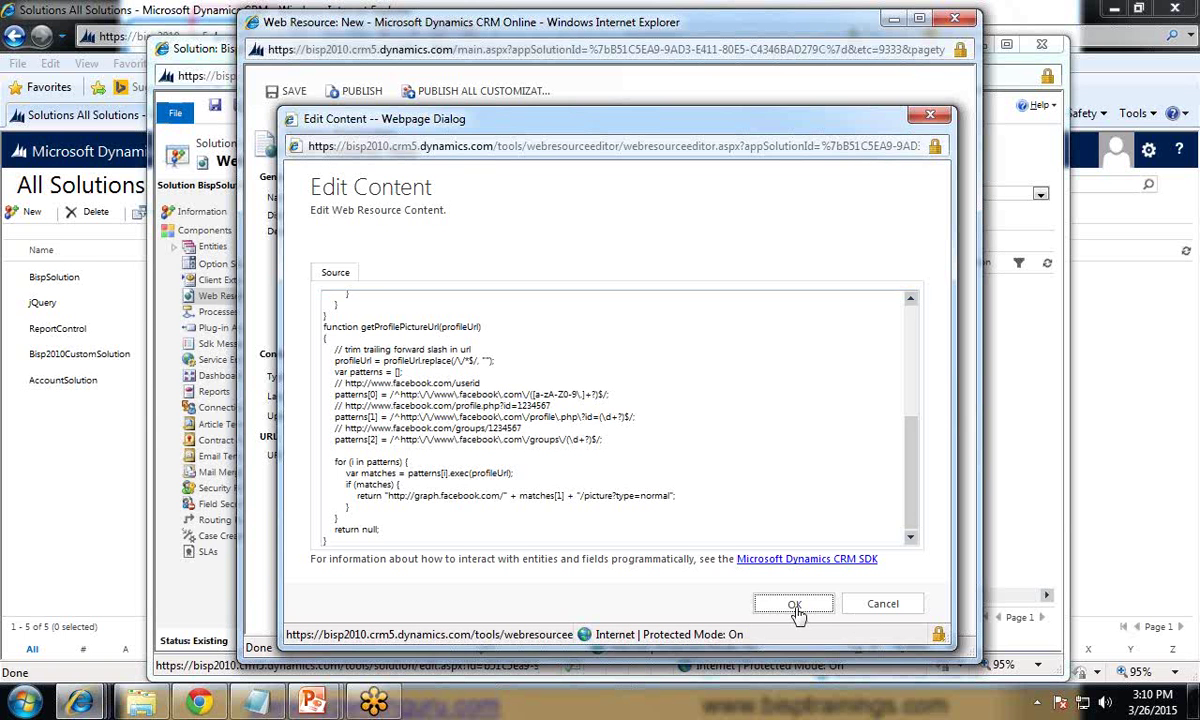
{"action": "left_click", "coordinate": [794, 604]}
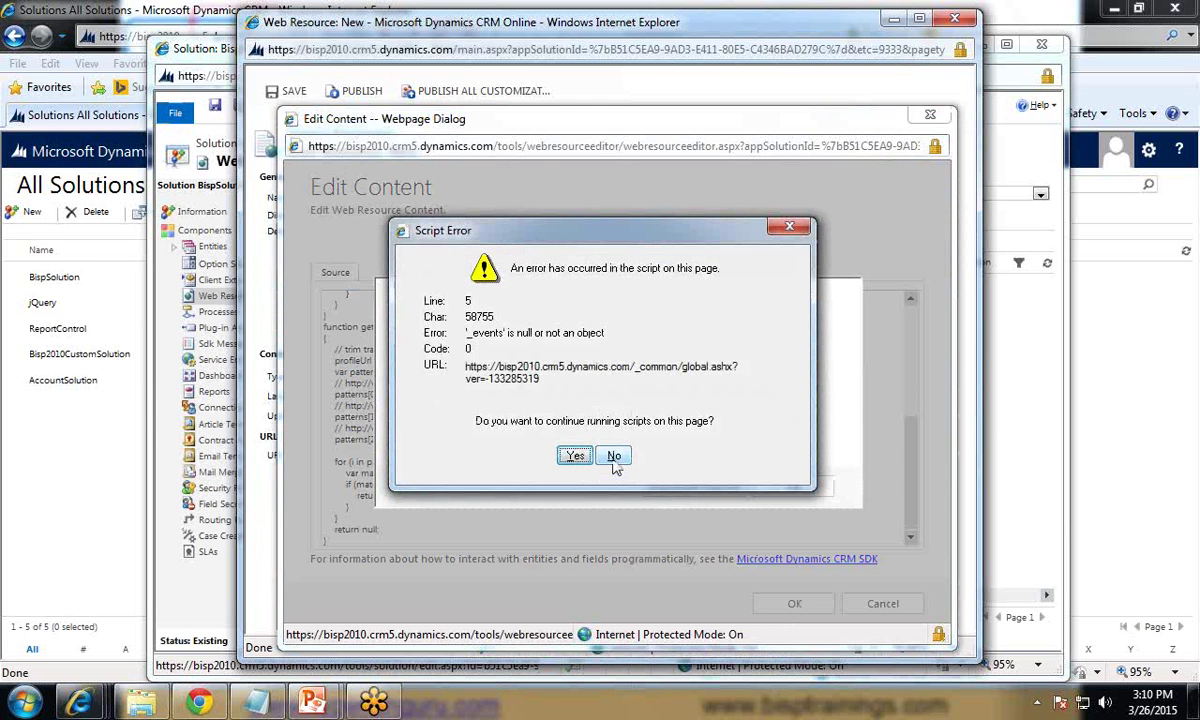
- Get past the script error and paste the Facebook script into the source box again
{"action": "left_click", "coordinate": [575, 457]}
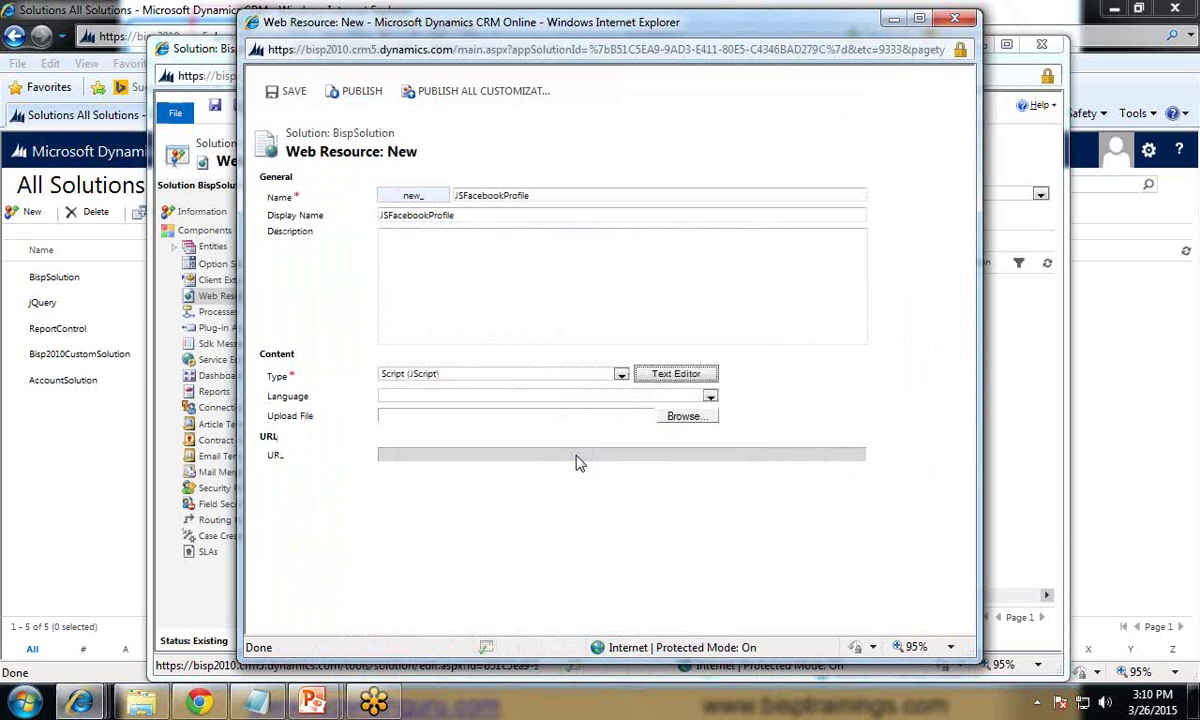
{"action": "left_click", "coordinate": [663, 374]}
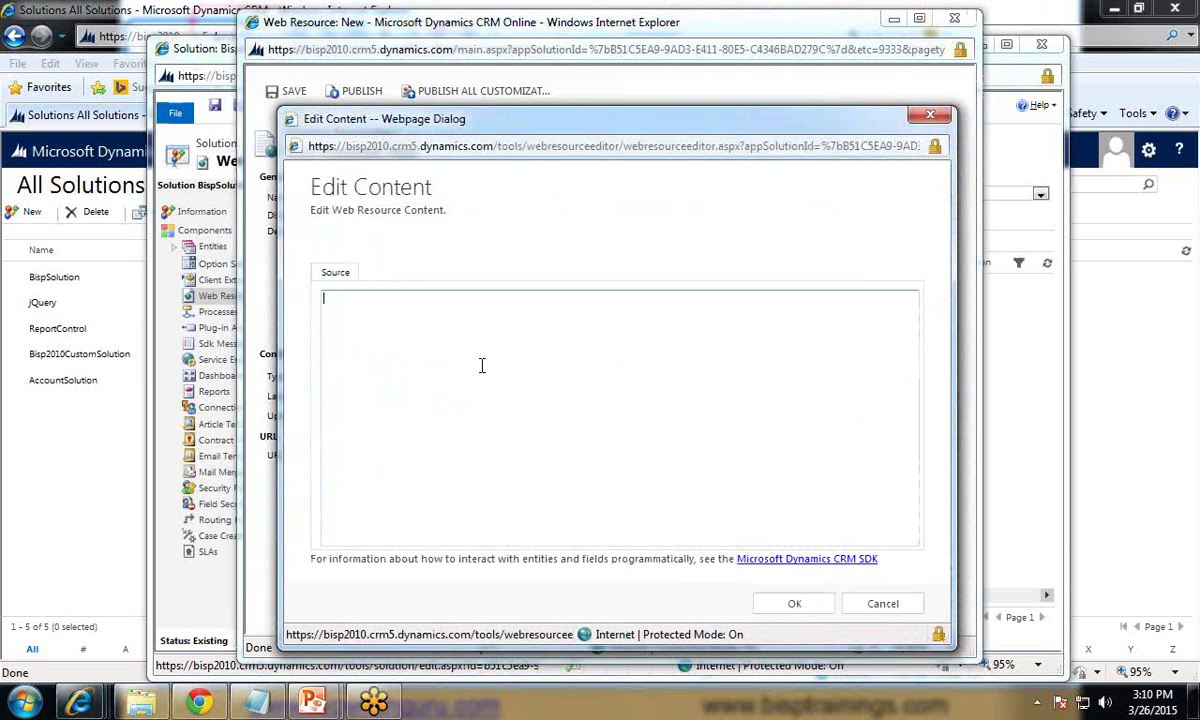
{"action": "key", "text": "ctrl+v"}
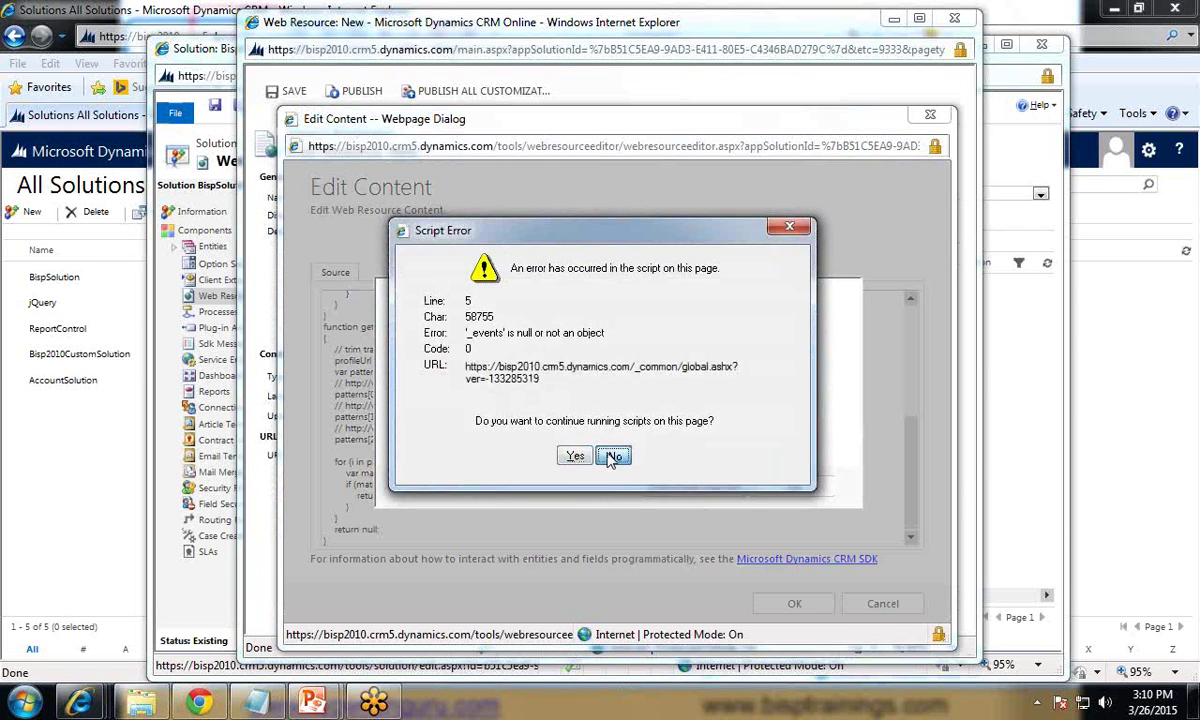
{"action": "left_click", "coordinate": [612, 458]}
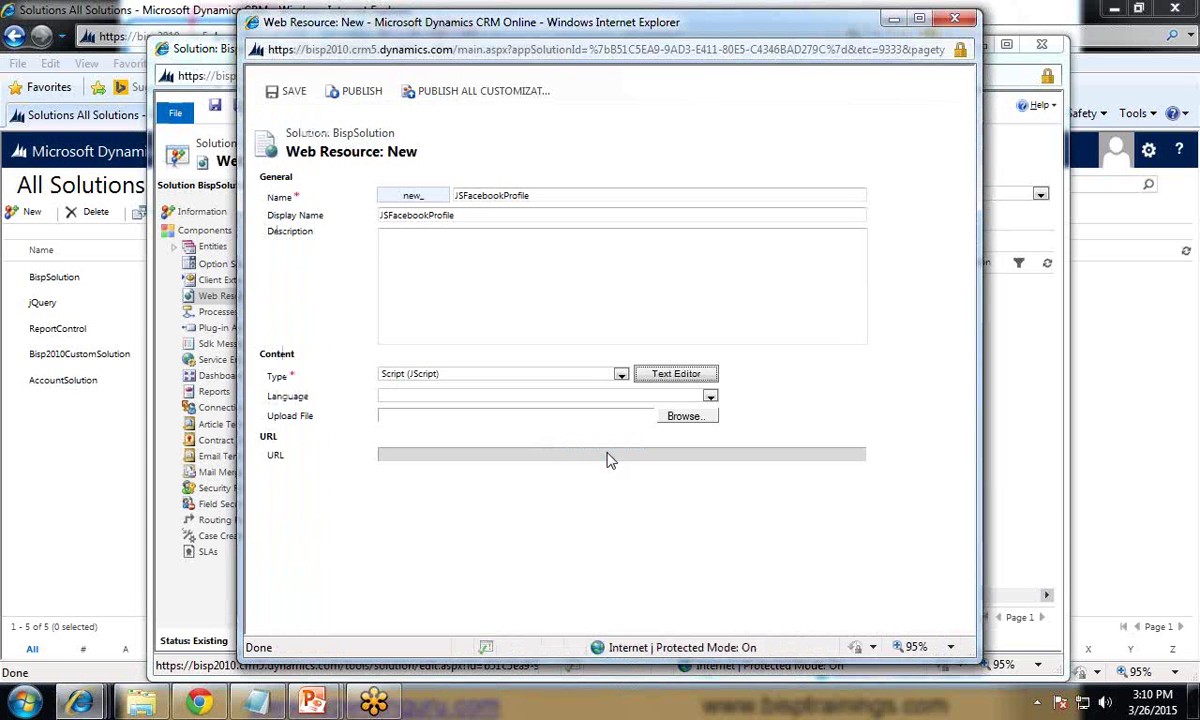
- Paste the script a third time, stop erroring scripts, and save despite the empty-content warning
{"action": "left_click", "coordinate": [664, 376]}
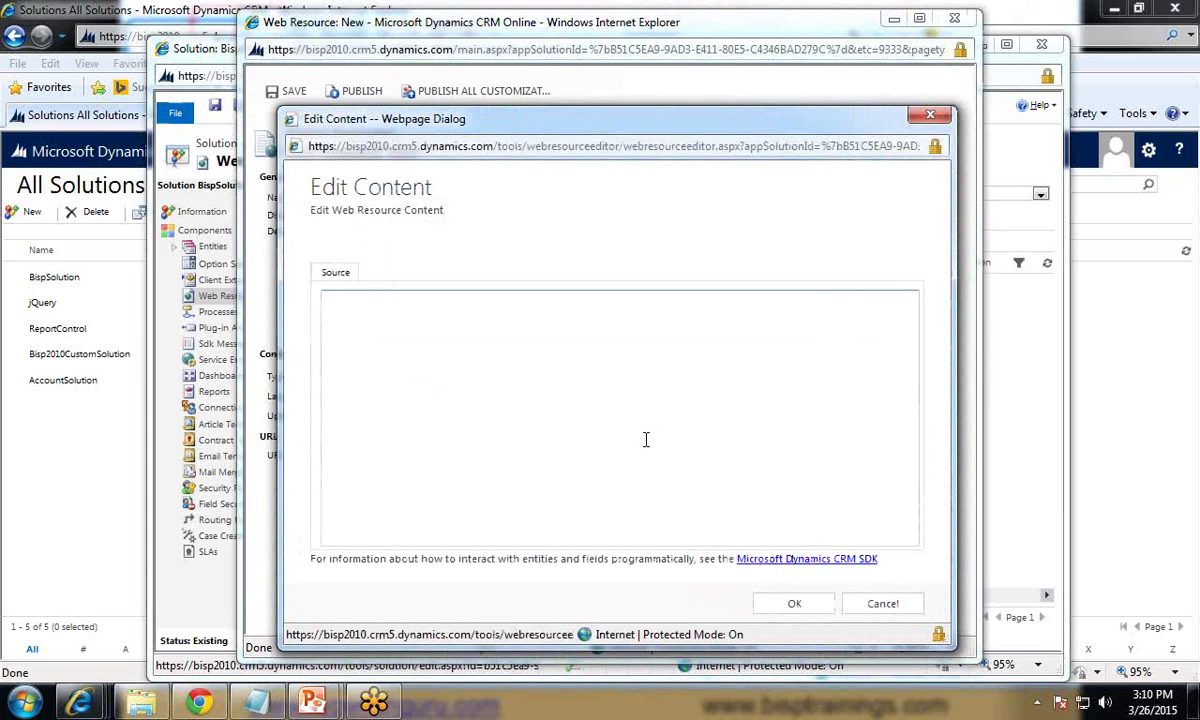
{"action": "key", "text": "ctrl+v"}
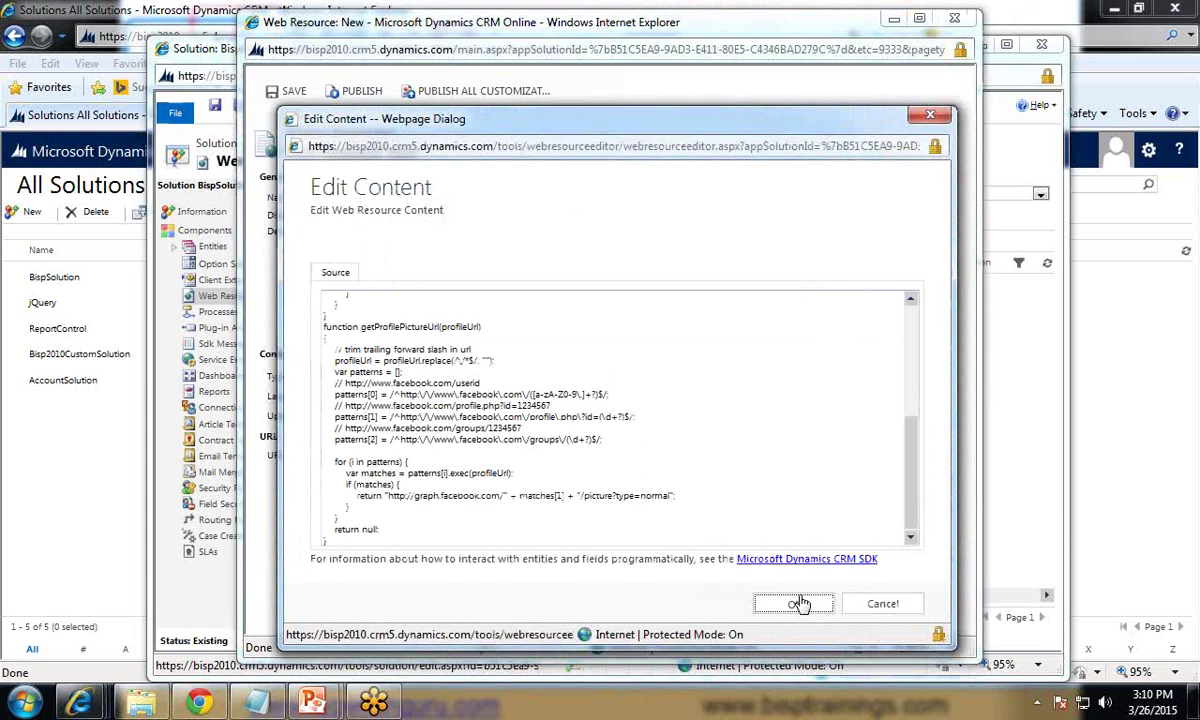
{"action": "left_click", "coordinate": [794, 603]}
{"action": "left_click", "coordinate": [613, 455]}
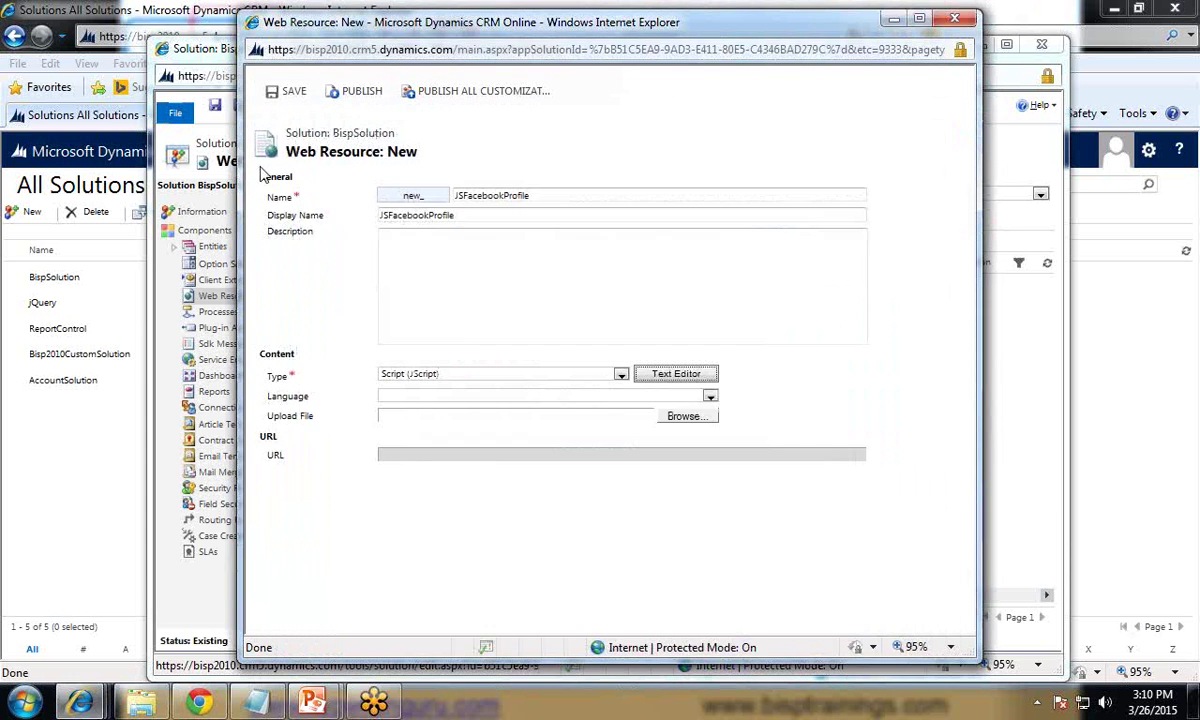
{"action": "left_click", "coordinate": [279, 94]}
{"action": "left_click", "coordinate": [737, 419]}
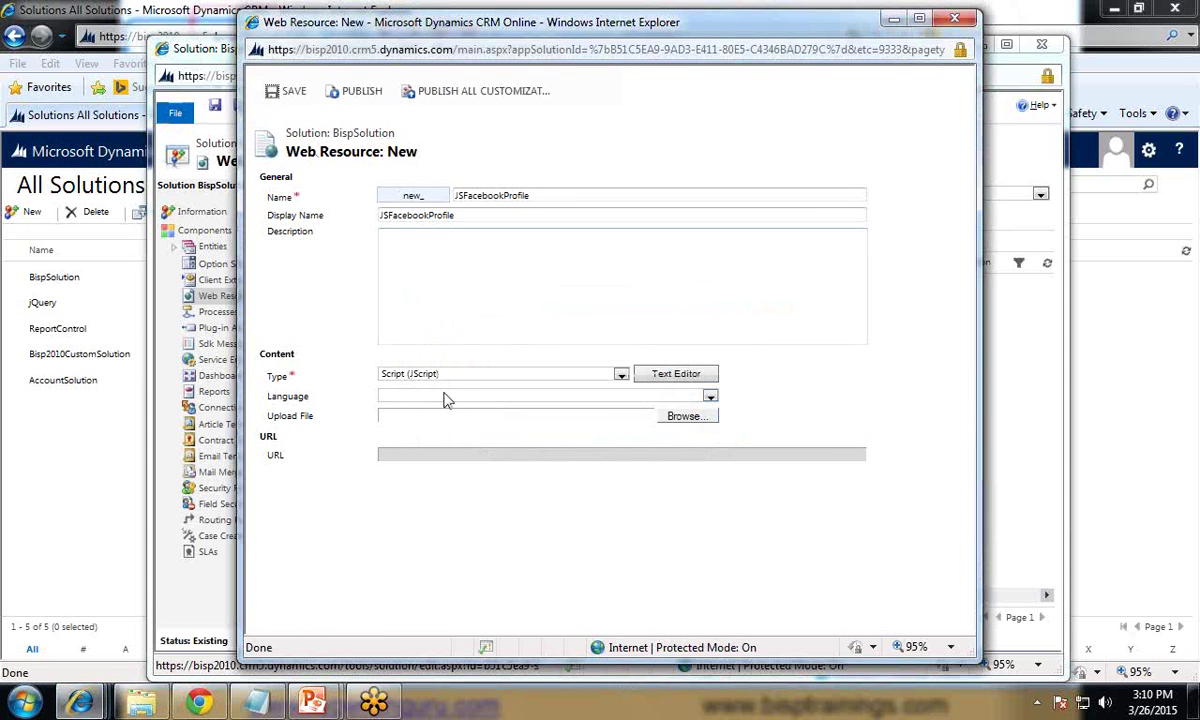
- Start a Save As of the Notepad script, cancel it, and return to the CRM solutions window
{"action": "key", "text": "alt+Tab"}
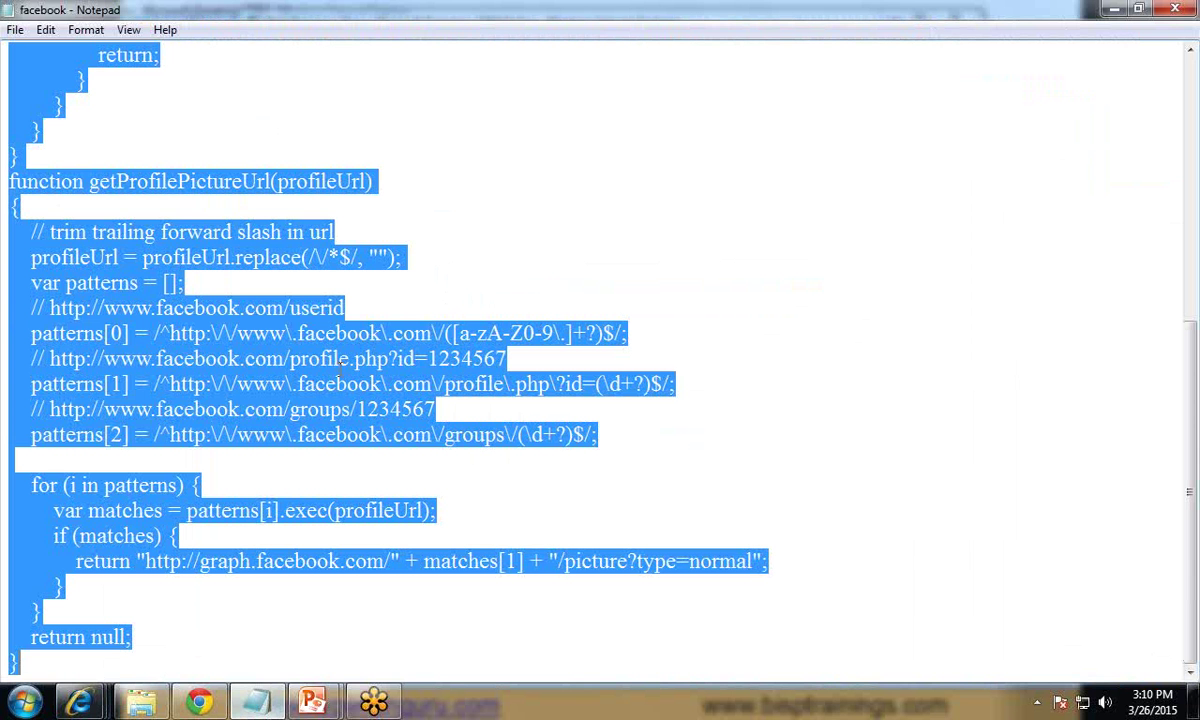
{"action": "left_click", "coordinate": [15, 29]}
{"action": "left_click", "coordinate": [50, 116]}
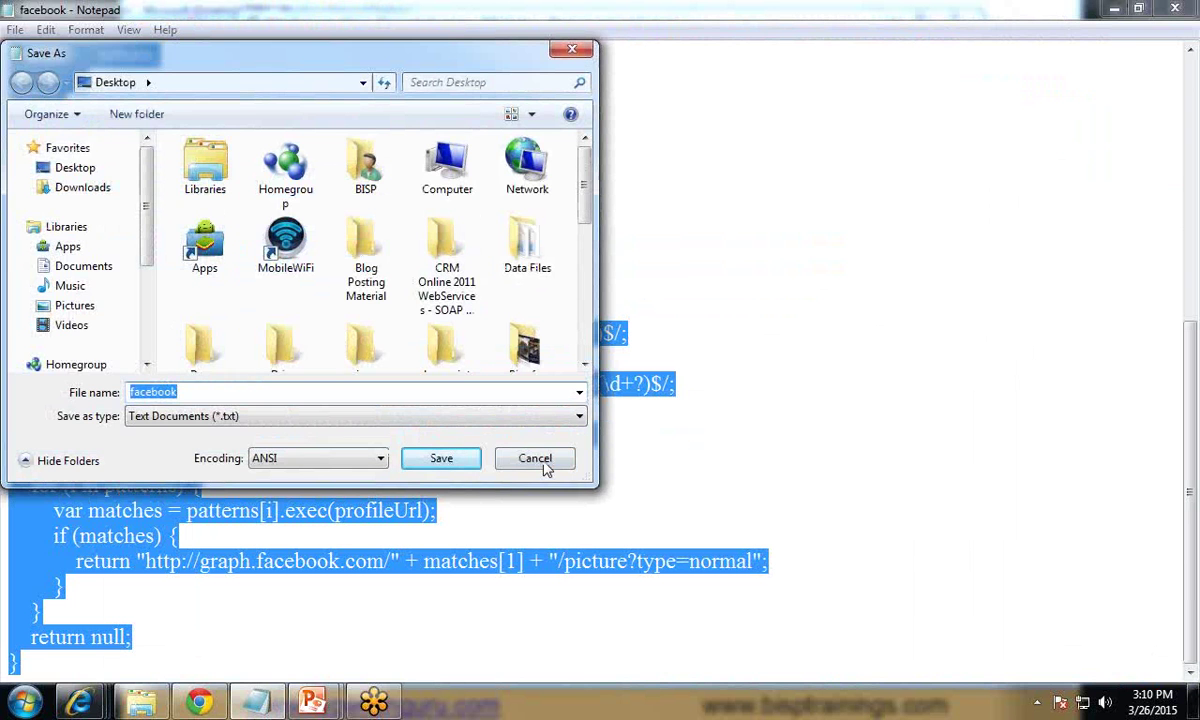
{"action": "left_click", "coordinate": [535, 458]}
{"action": "left_click", "coordinate": [94, 629]}
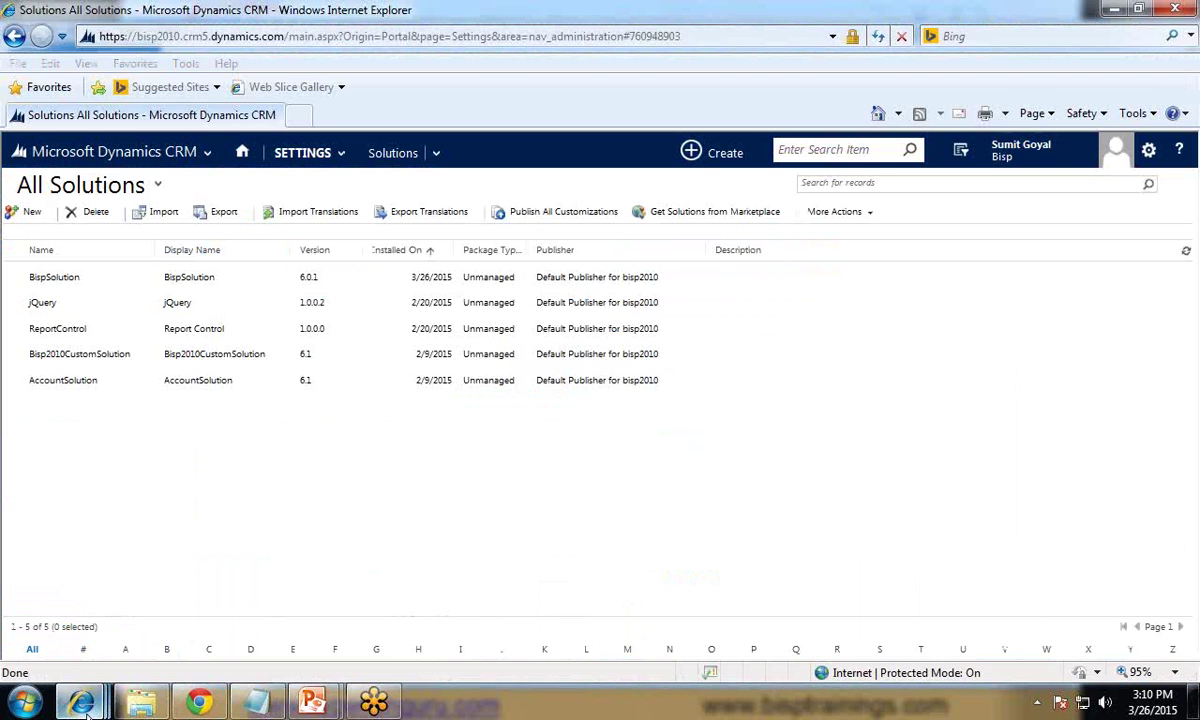
- Return to the web resource form, open its content editor, and dismiss the script error
{"action": "mouse_move", "coordinate": [80, 703]}
{"action": "left_click", "coordinate": [555, 612]}
{"action": "left_click", "coordinate": [758, 372]}
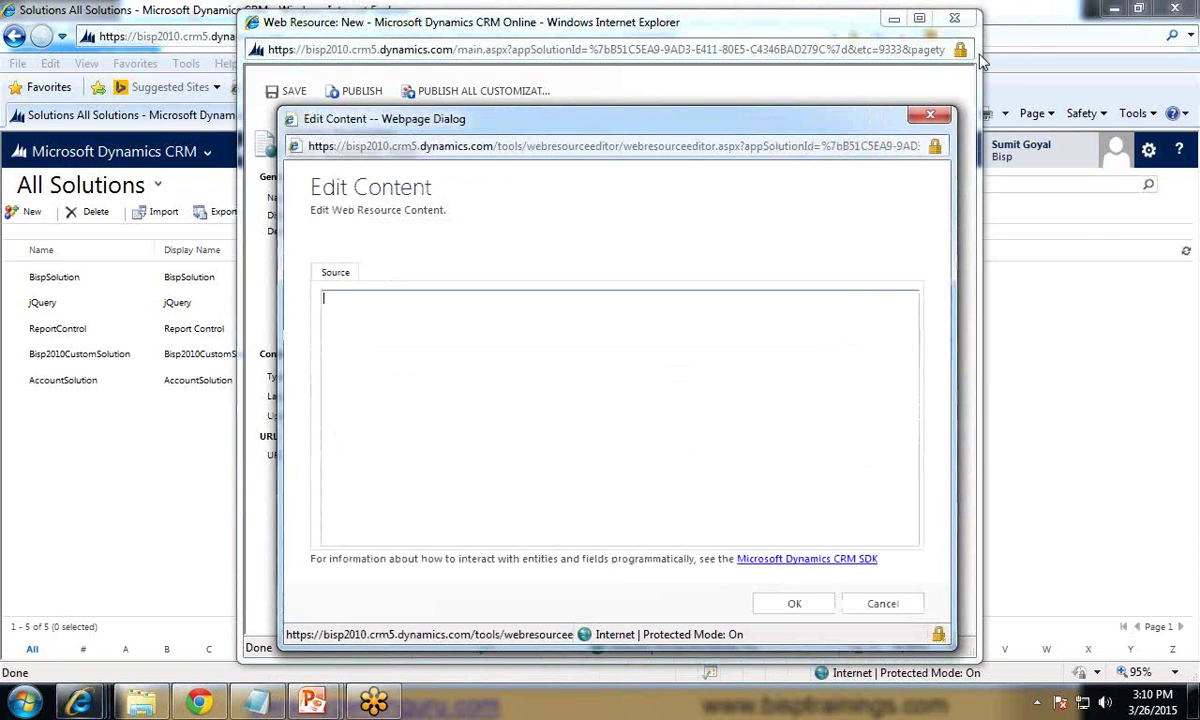
{"action": "left_click", "coordinate": [536, 455]}
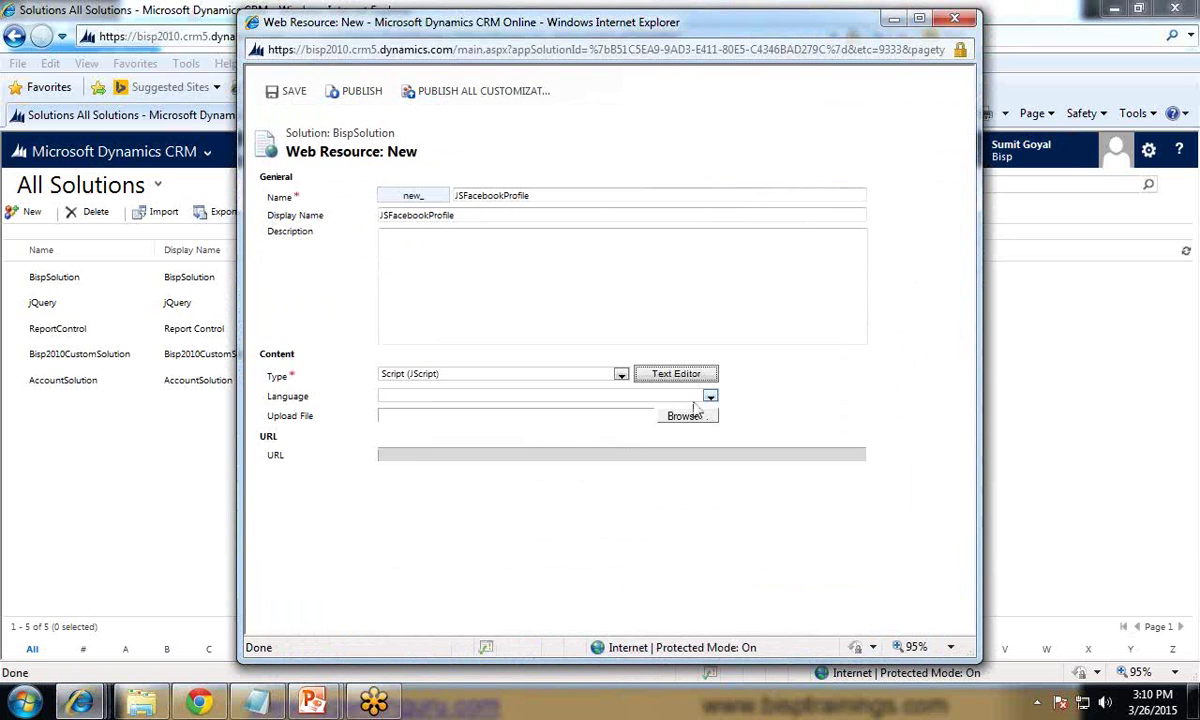
- Set the language to French, choose facebook.js from the Desktop for upload, and save
{"action": "left_click", "coordinate": [648, 400]}
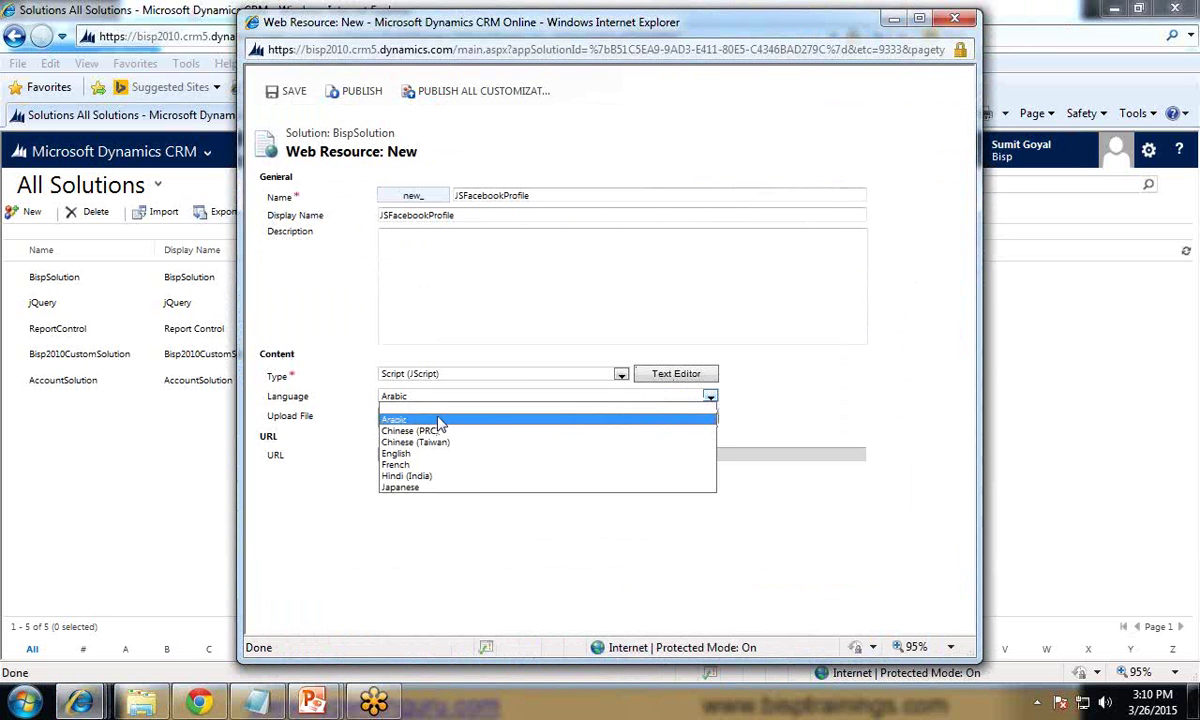
{"action": "left_click", "coordinate": [434, 455]}
{"action": "left_click", "coordinate": [684, 416]}
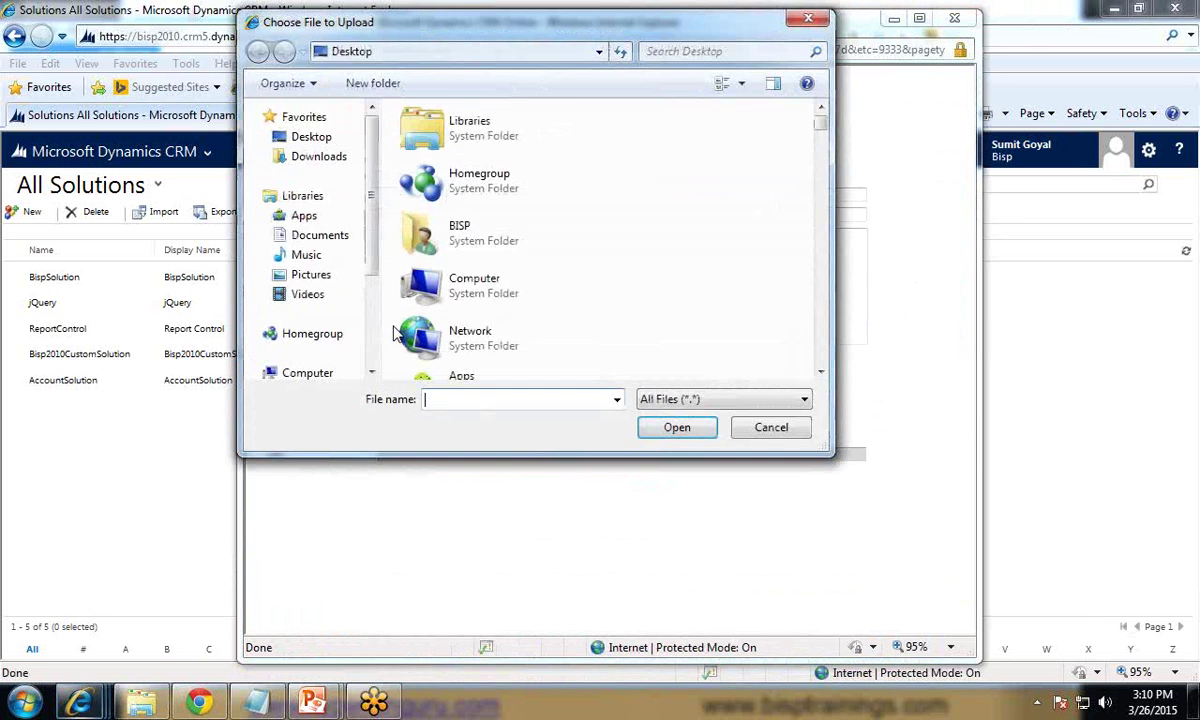
{"action": "type", "text": "facebook"}
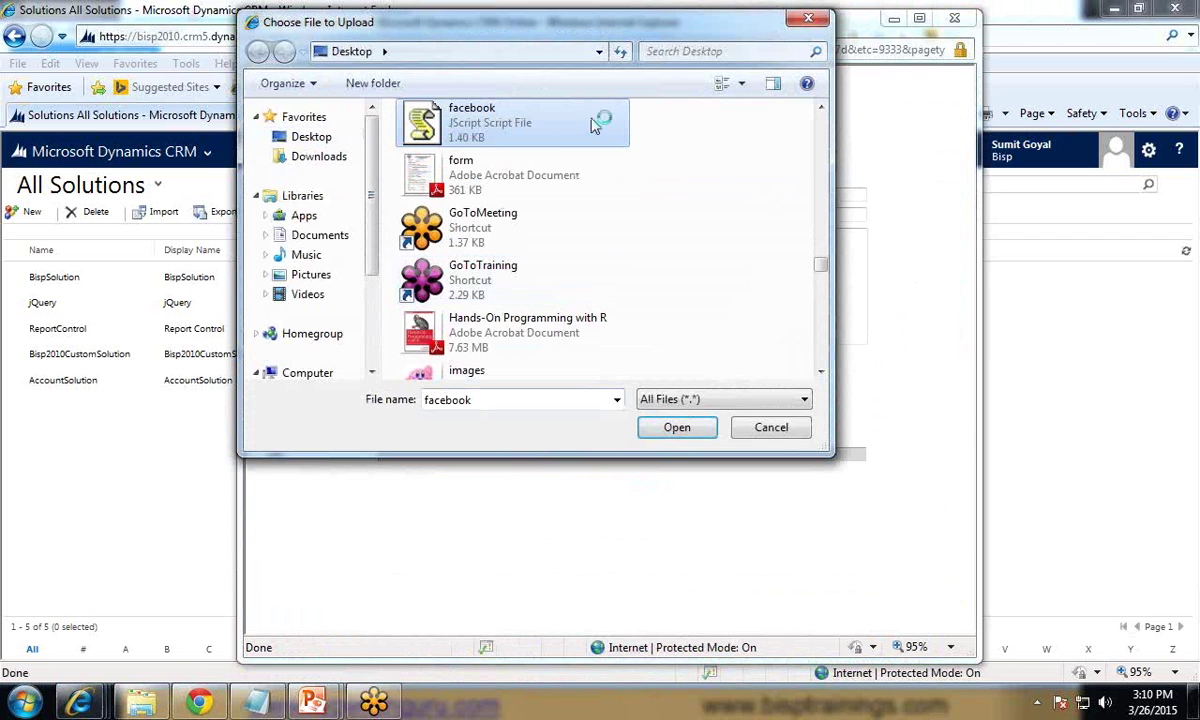
{"action": "left_click", "coordinate": [650, 428]}
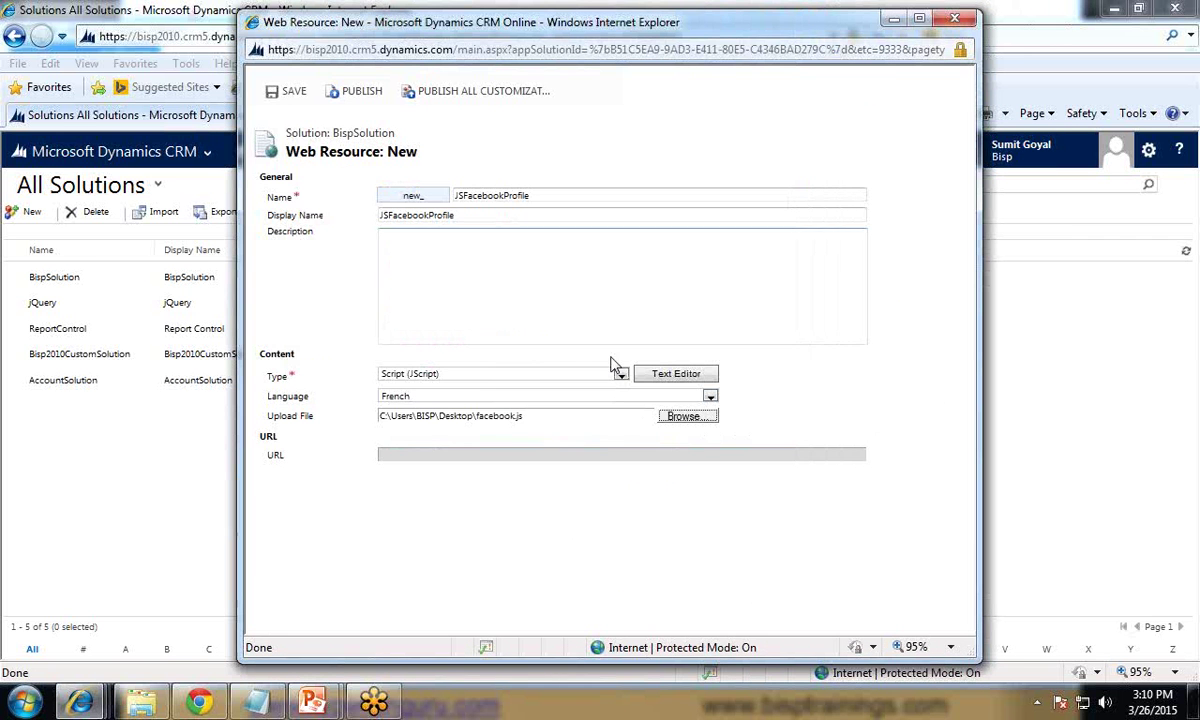
{"action": "left_click", "coordinate": [273, 94]}
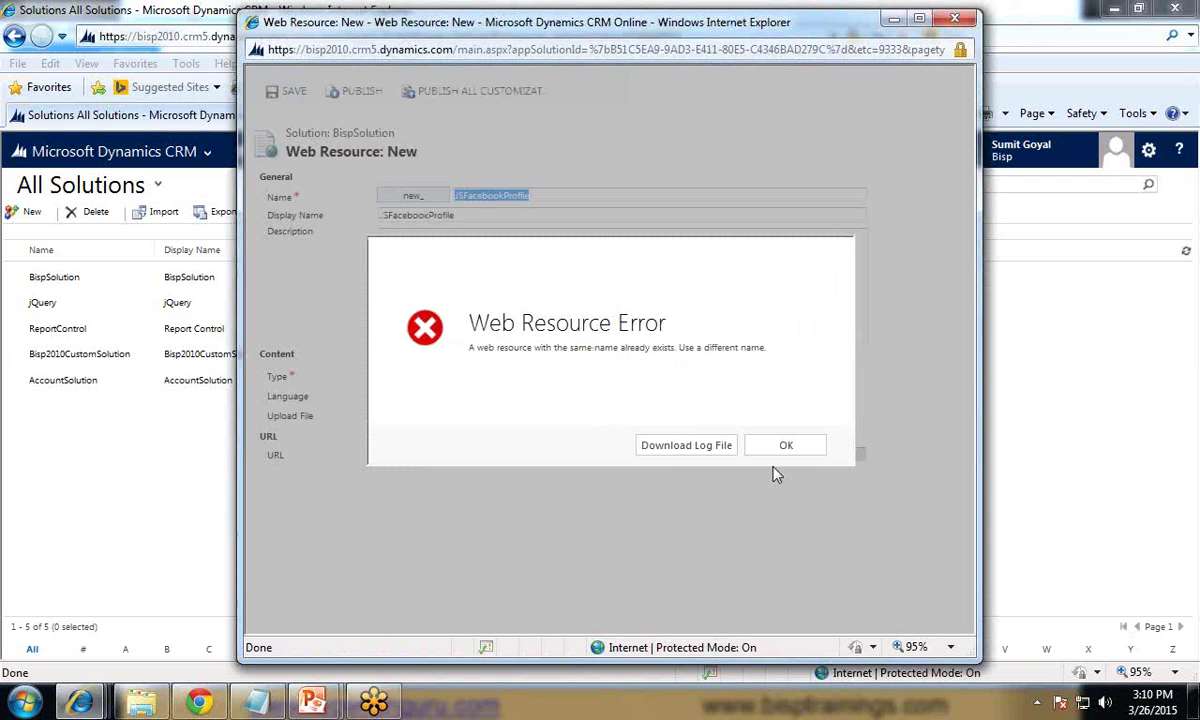
- Rename the web resource JSFacebookProfile1, upload facebook.js again, and save it successfully
{"action": "left_click", "coordinate": [784, 446]}
{"action": "left_click", "coordinate": [555, 195]}
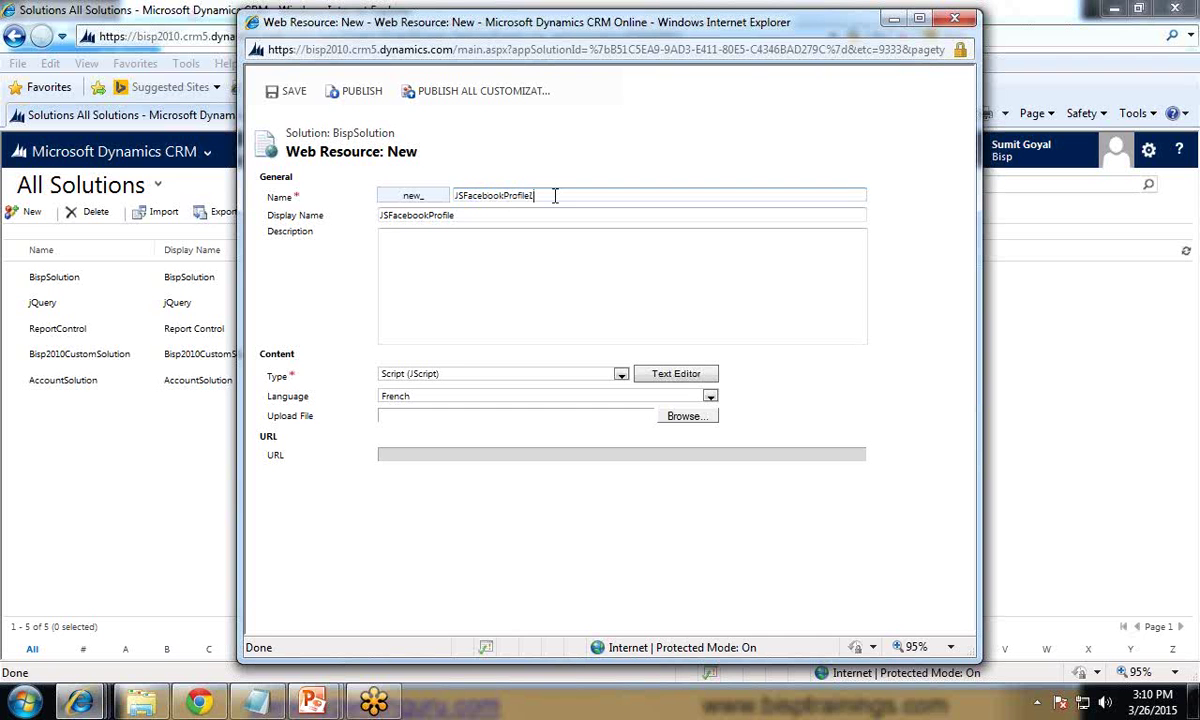
{"action": "left_click", "coordinate": [294, 96]}
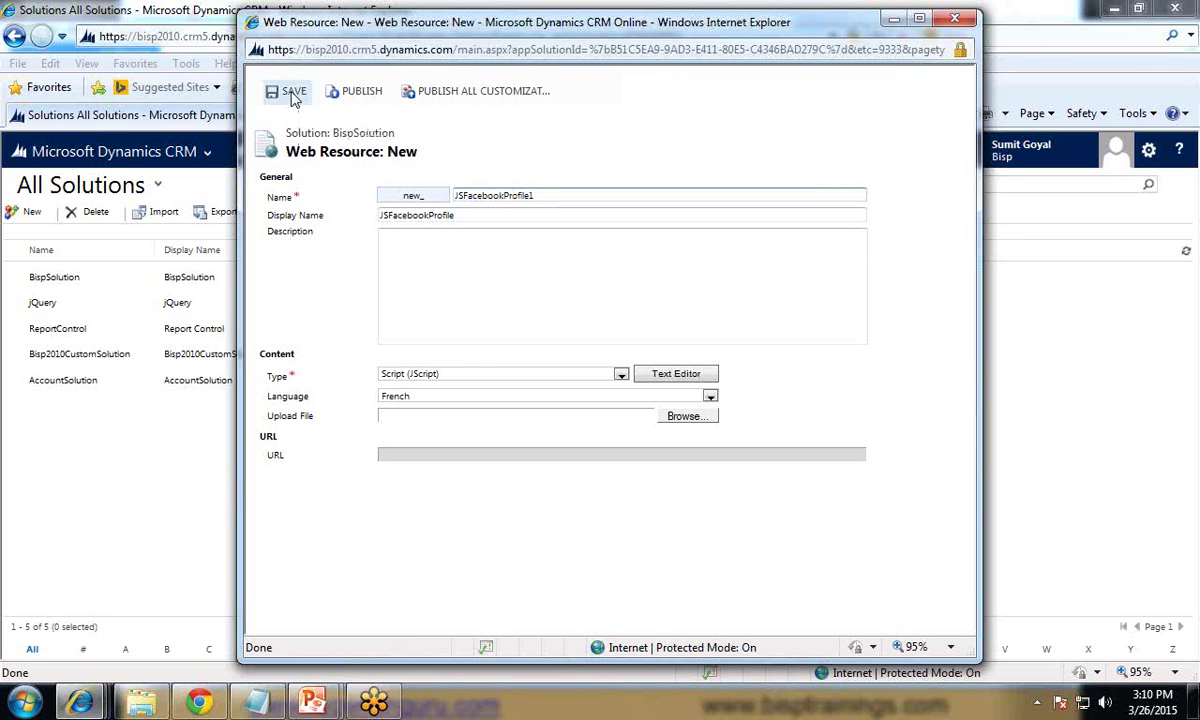
{"action": "left_click", "coordinate": [728, 415]}
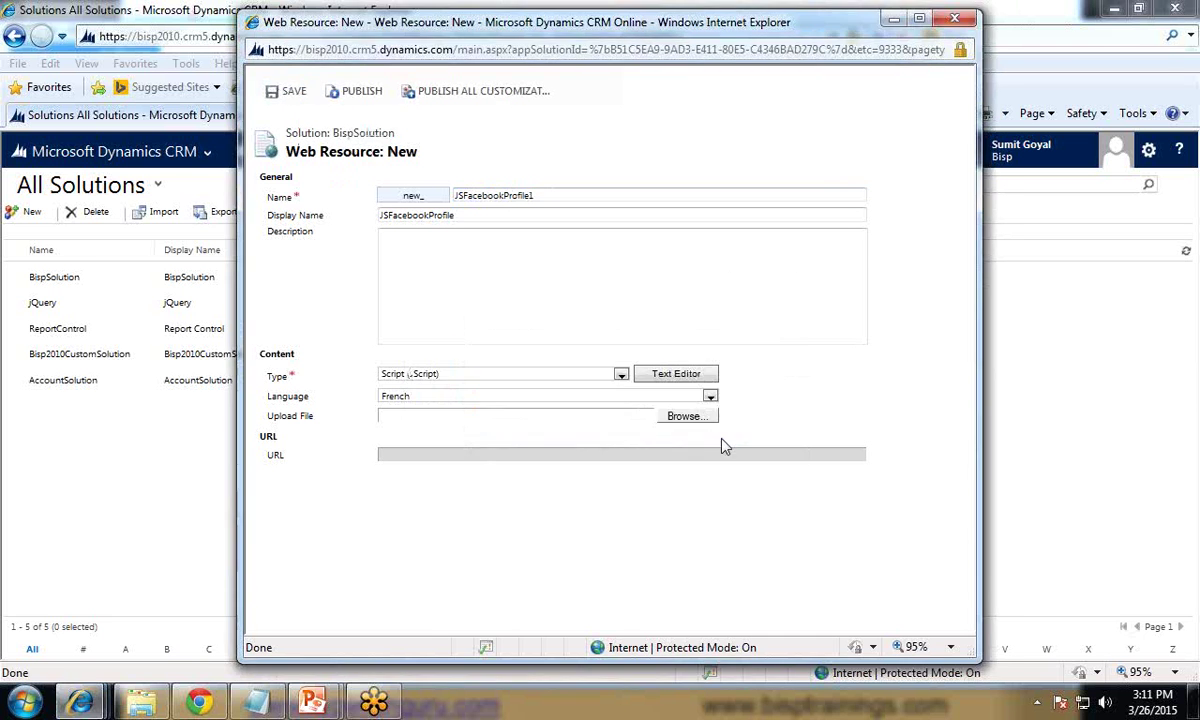
{"action": "left_click", "coordinate": [687, 417]}
{"action": "key", "text": "f"}
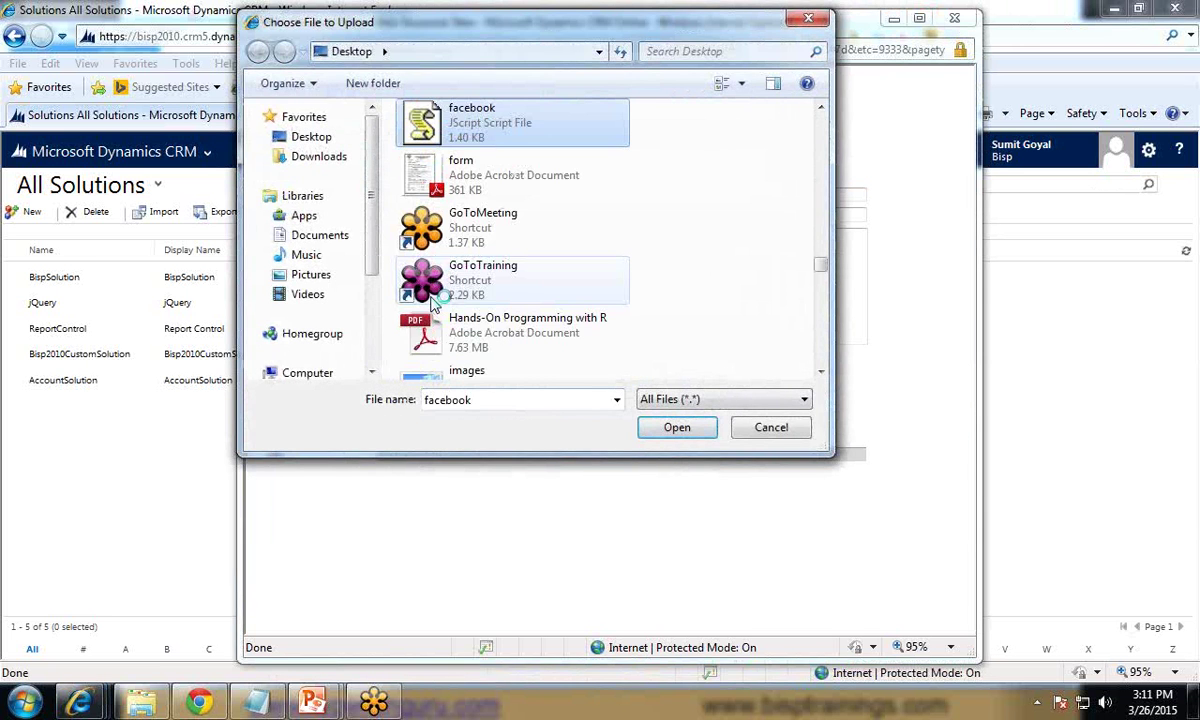
{"action": "left_click", "coordinate": [672, 429]}
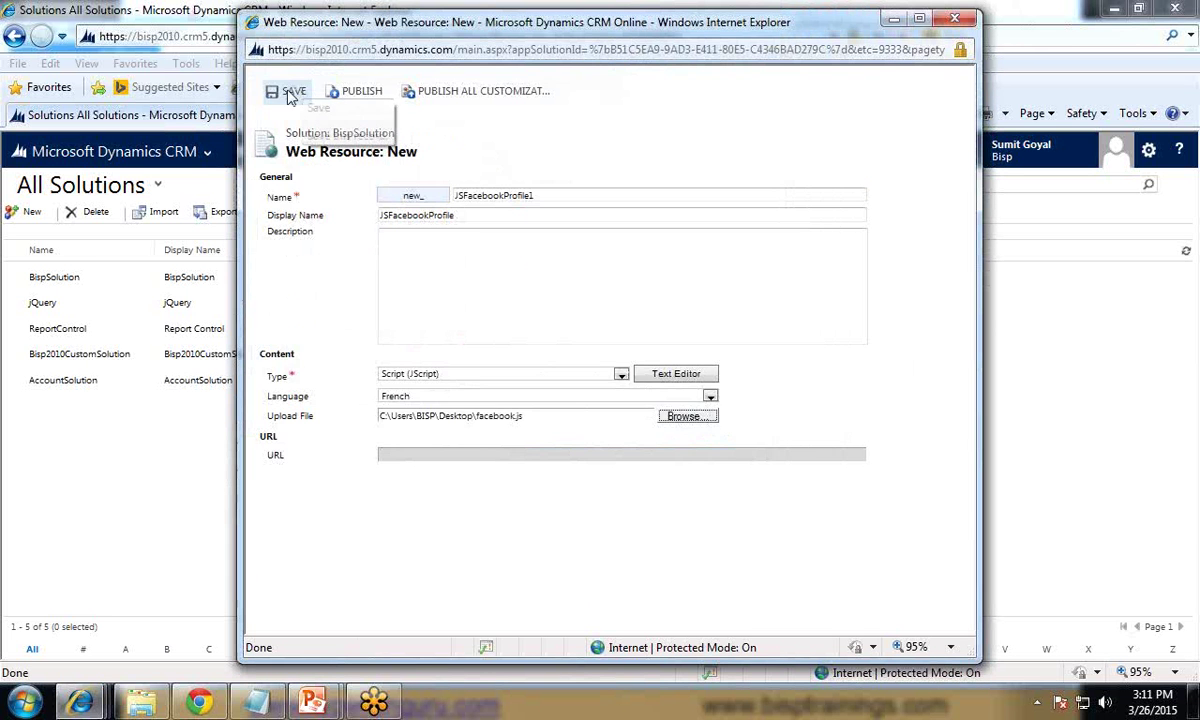
{"action": "left_click", "coordinate": [289, 94]}
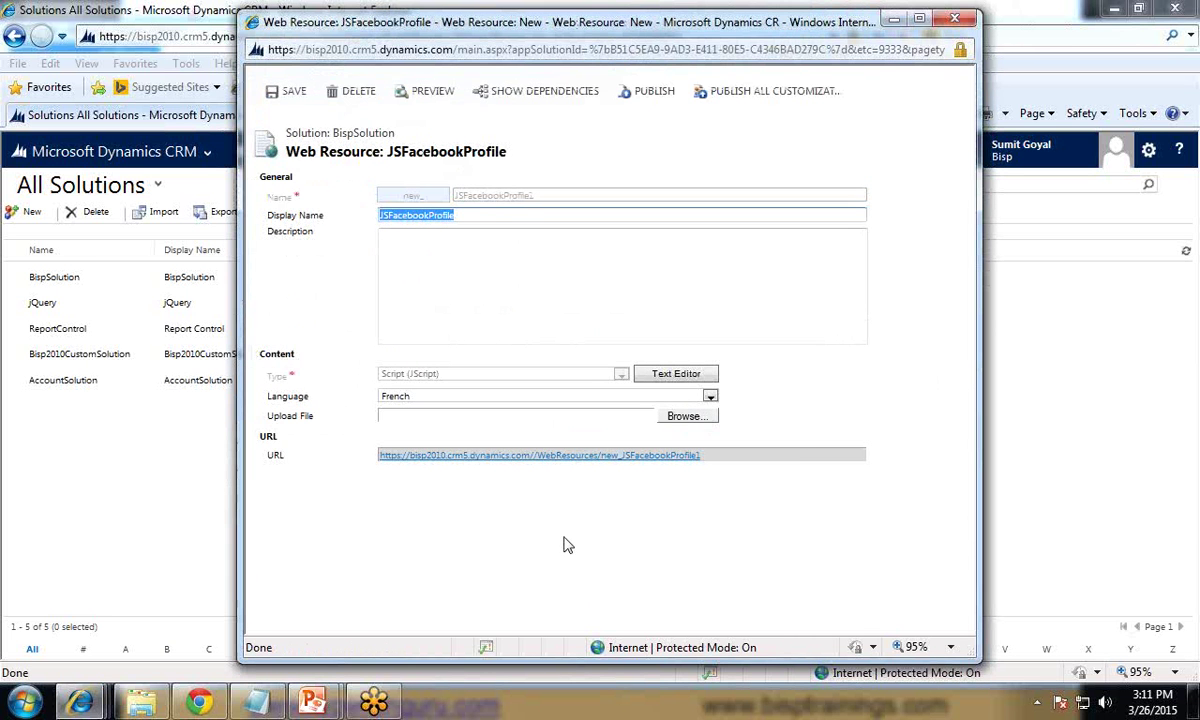
- Publish the script web resource, check its profilePicture_onFormLoad function, then close the window
{"action": "left_click", "coordinate": [641, 92]}
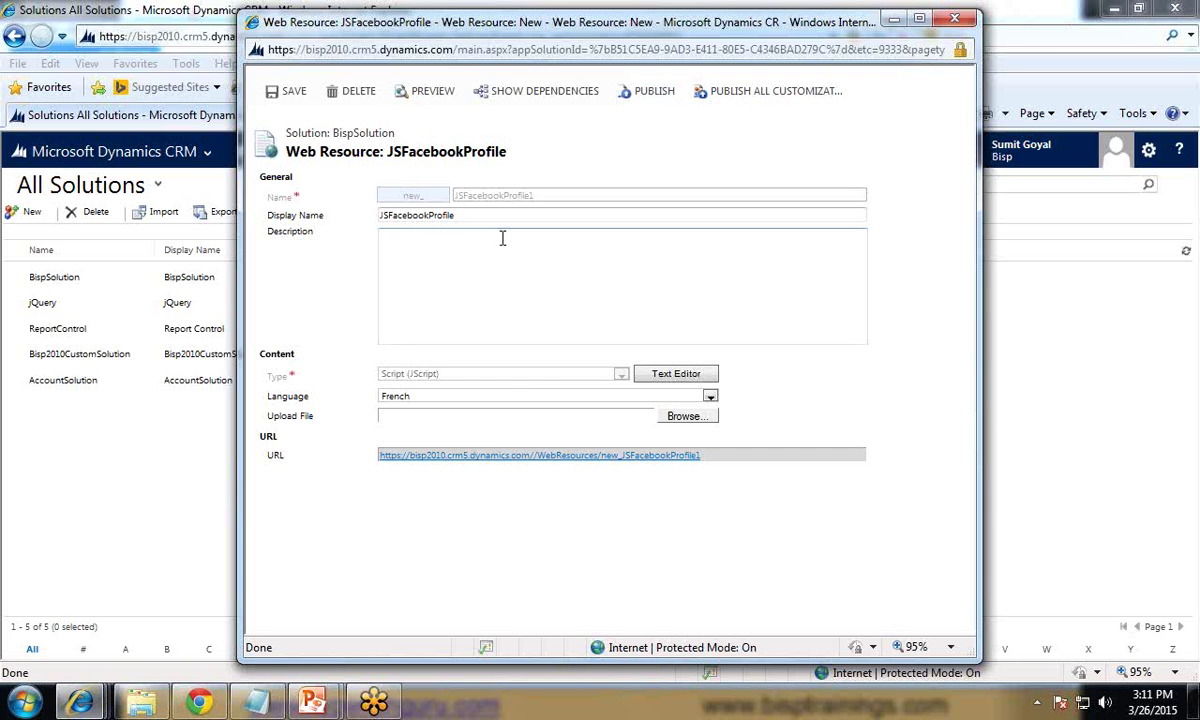
{"action": "left_click", "coordinate": [700, 376]}
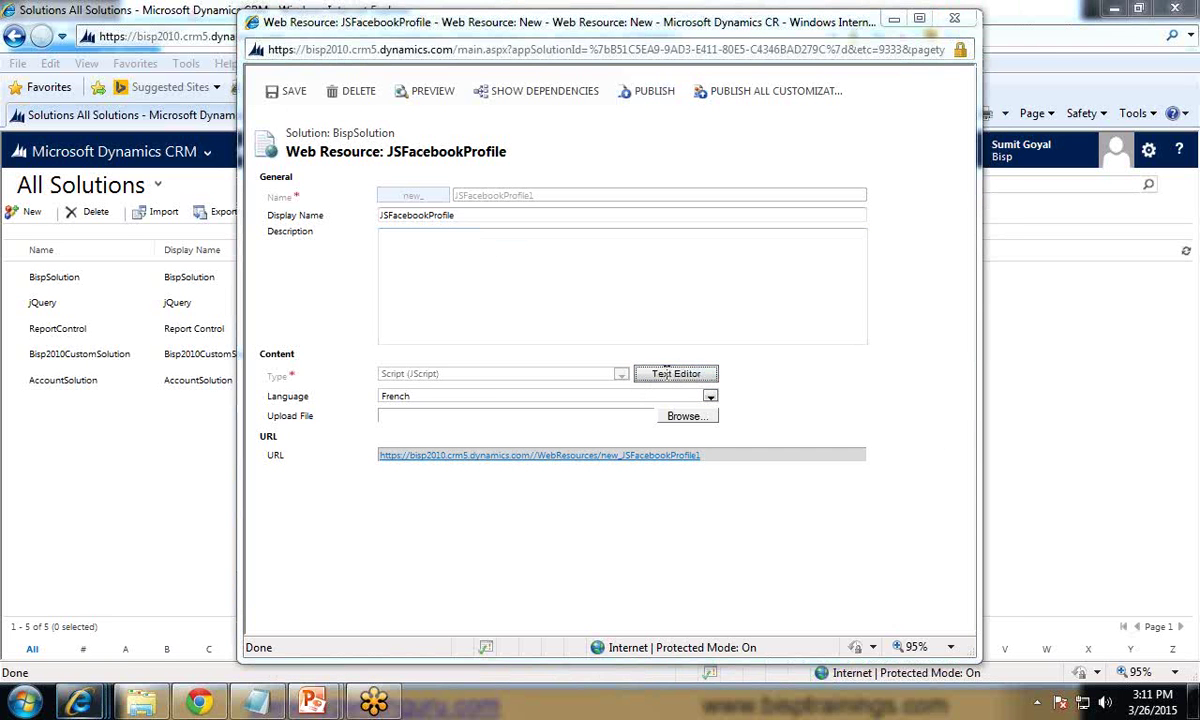
{"action": "left_click_drag", "start_coordinate": [362, 300], "coordinate": [459, 302]}
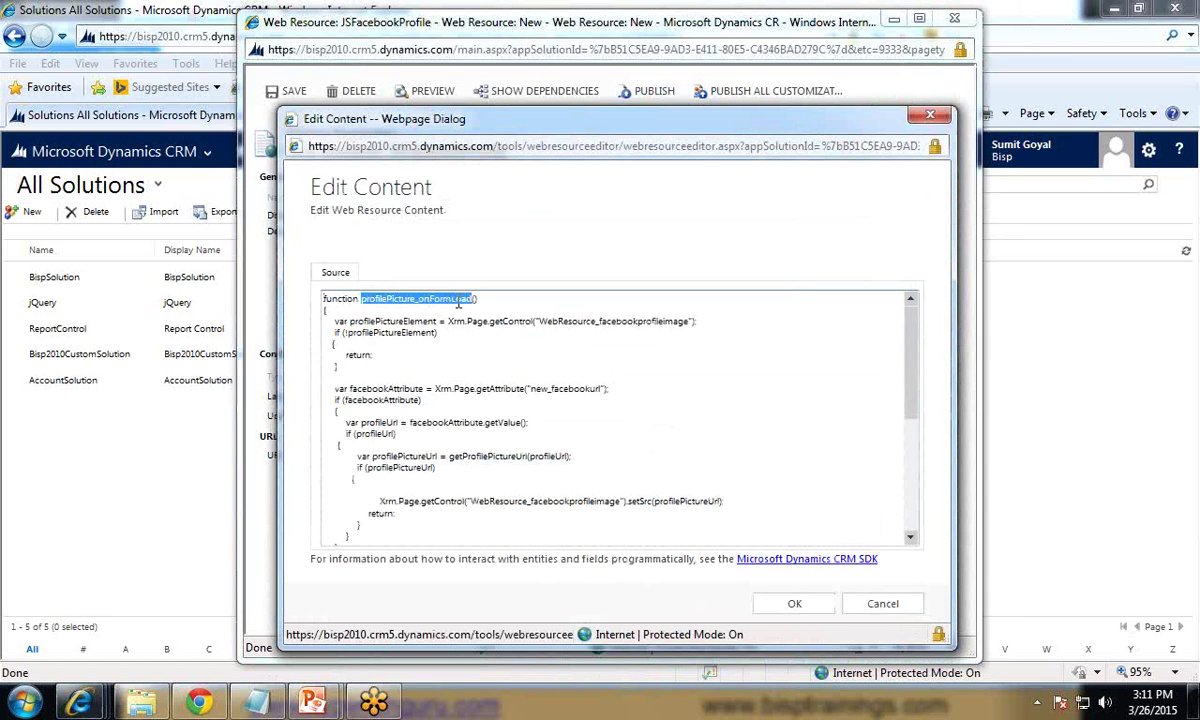
{"action": "left_click", "coordinate": [929, 114]}
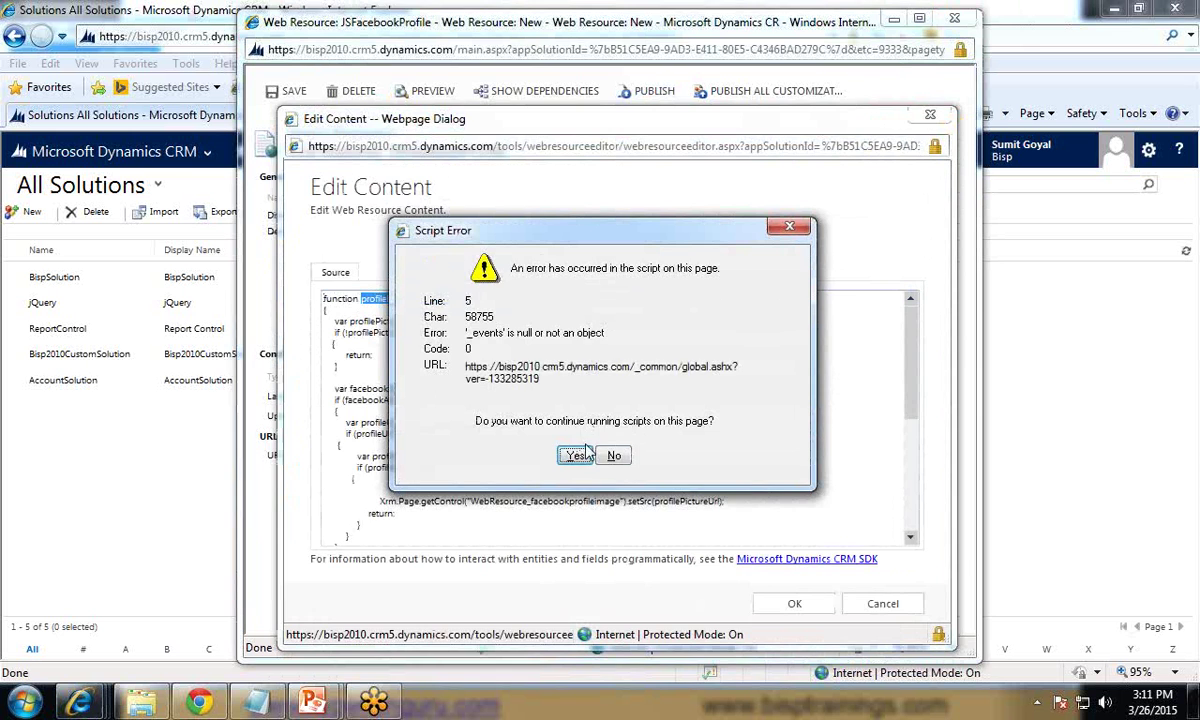
{"action": "left_click", "coordinate": [571, 450]}
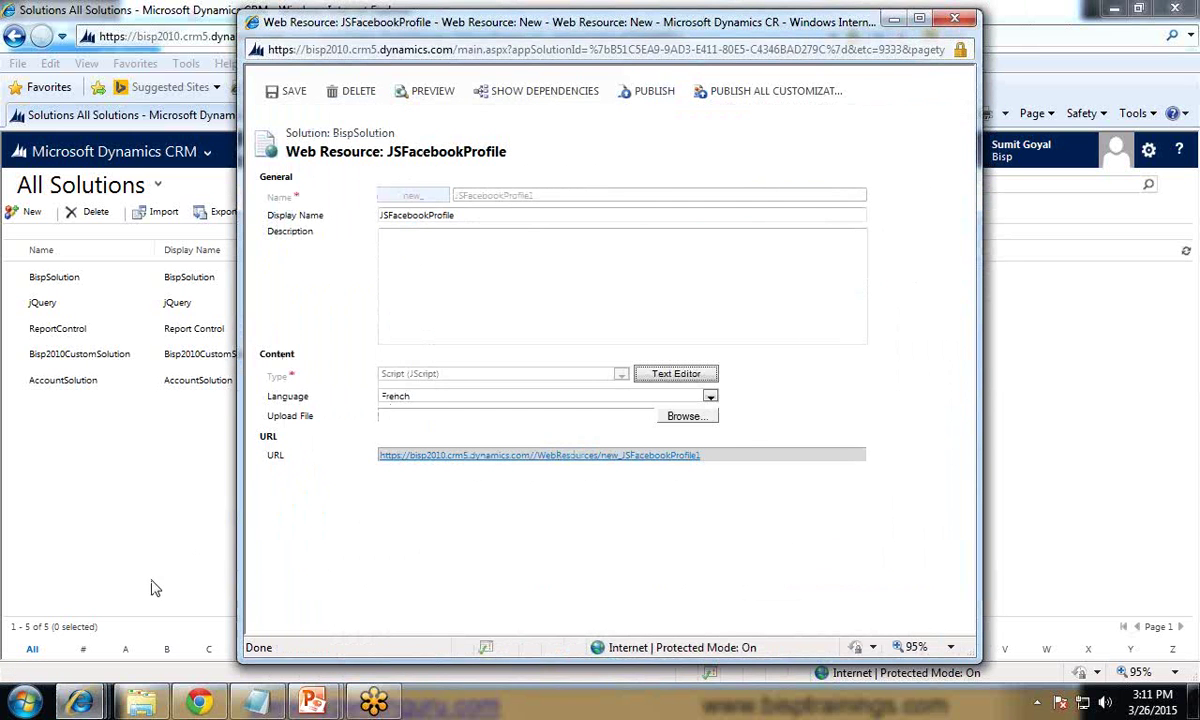
{"action": "left_click", "coordinate": [955, 18]}
- Open the main Contact form from BispSolution's Contact entity forms in the form editor
{"action": "mouse_move", "coordinate": [81, 703]}
{"action": "left_click", "coordinate": [310, 620]}
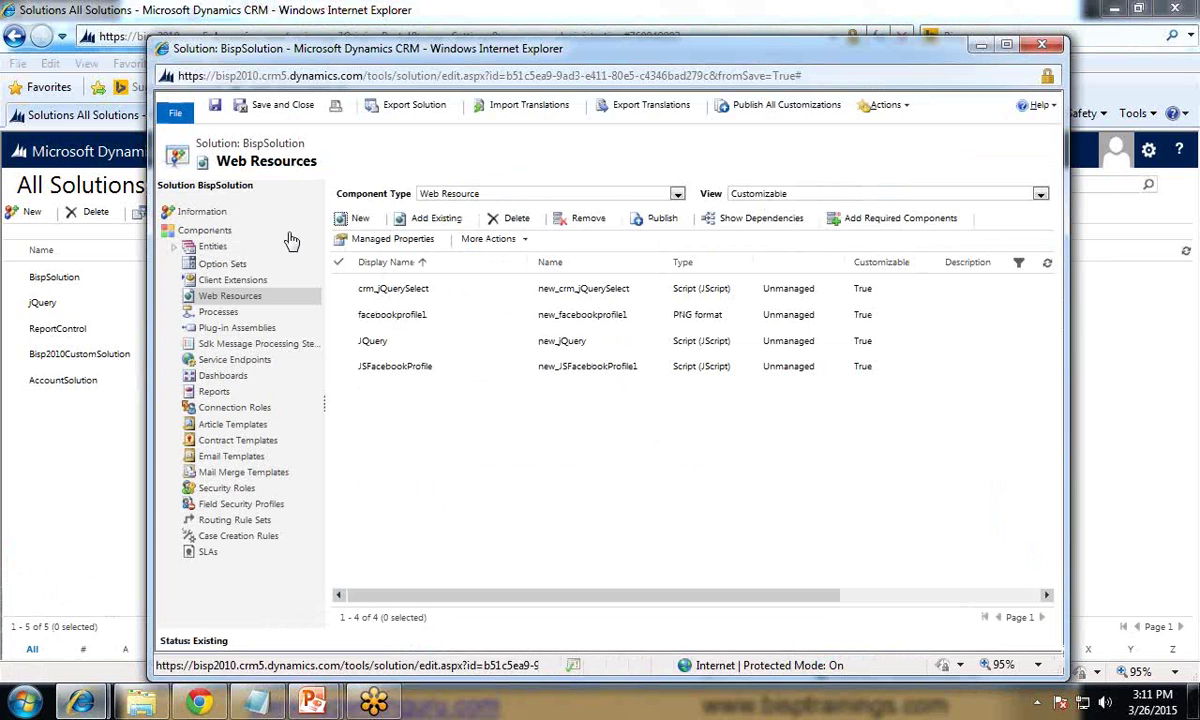
{"action": "left_click", "coordinate": [175, 246]}
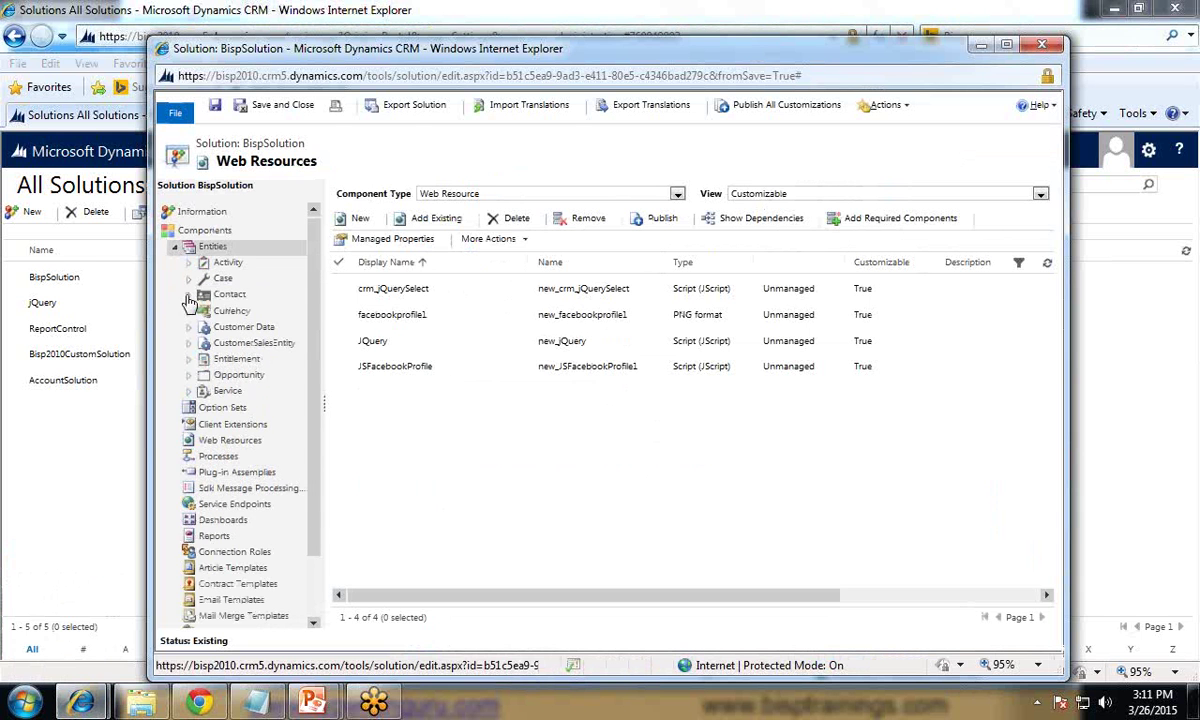
{"action": "left_click", "coordinate": [189, 294]}
{"action": "left_click", "coordinate": [243, 311]}
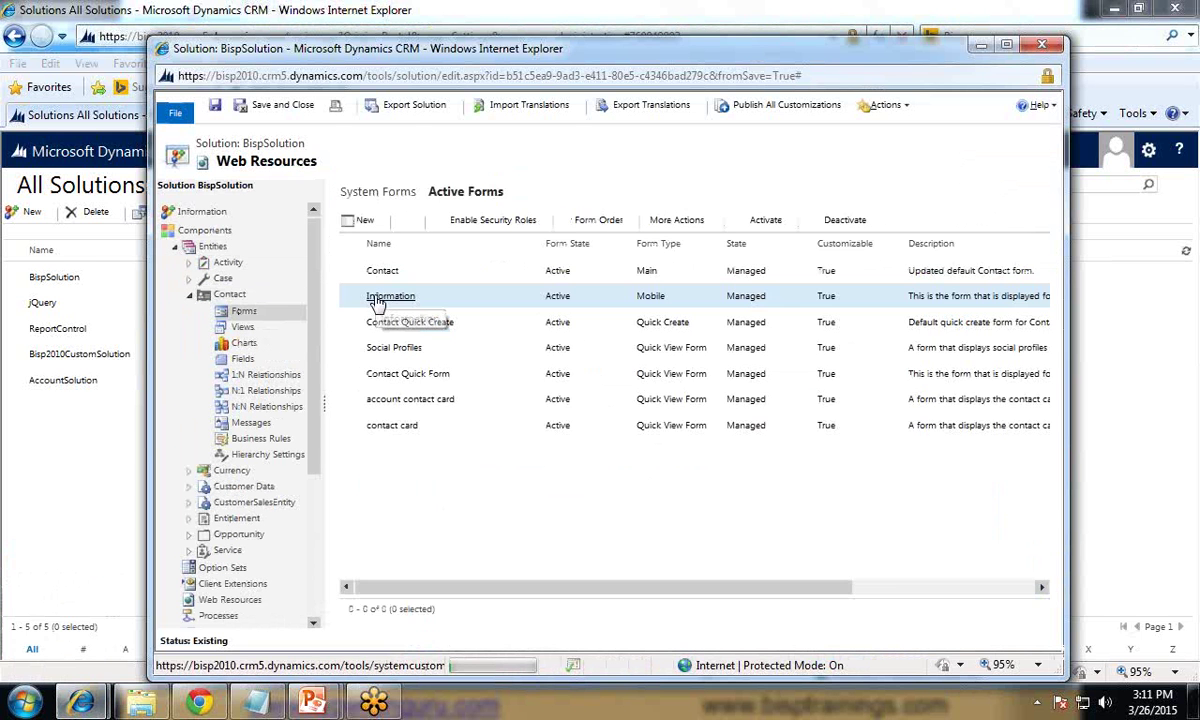
{"action": "left_click", "coordinate": [384, 272]}
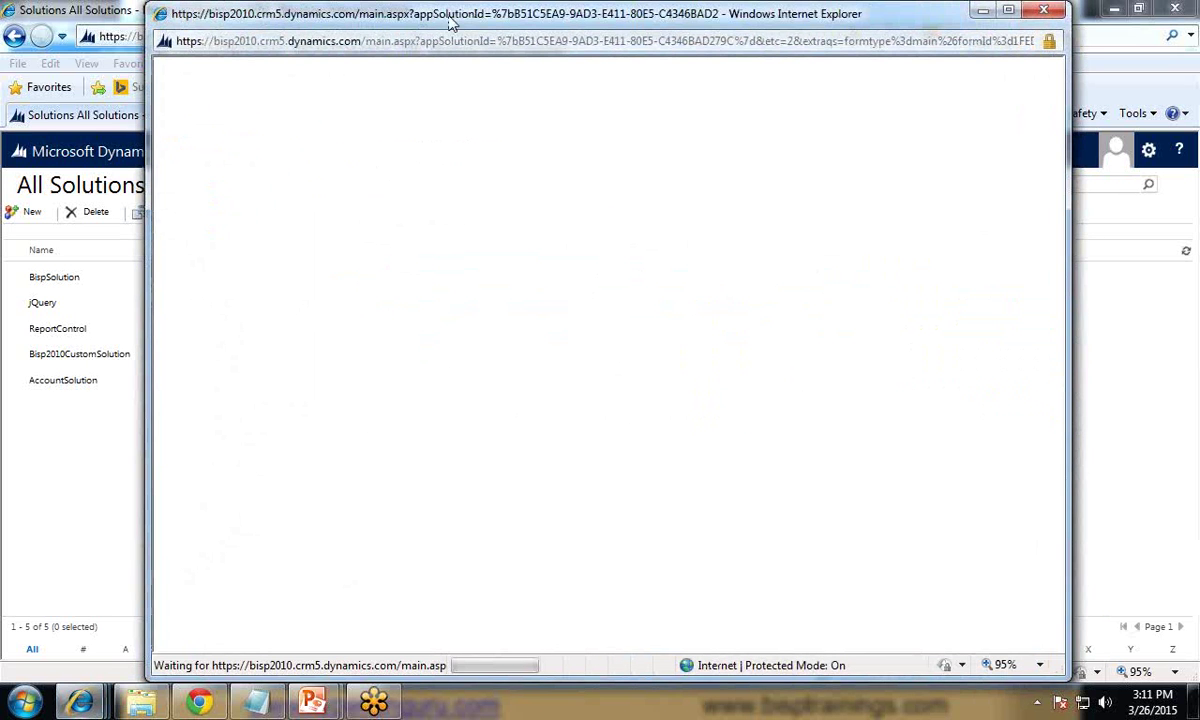
{"action": "left_click_drag", "start_coordinate": [520, 20], "coordinate": [497, 22]}
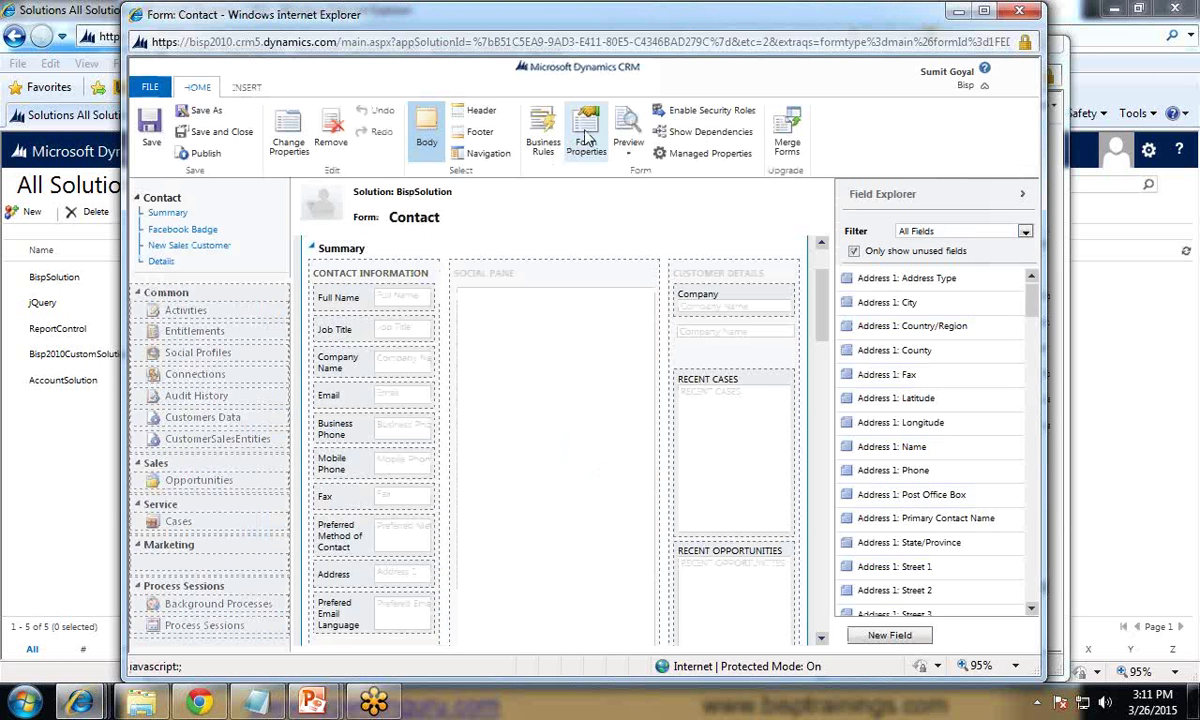
- Add the new_JSFacebookProfile1 library to the Contact form's properties and start a new OnLoad handler
{"action": "left_click", "coordinate": [586, 140]}
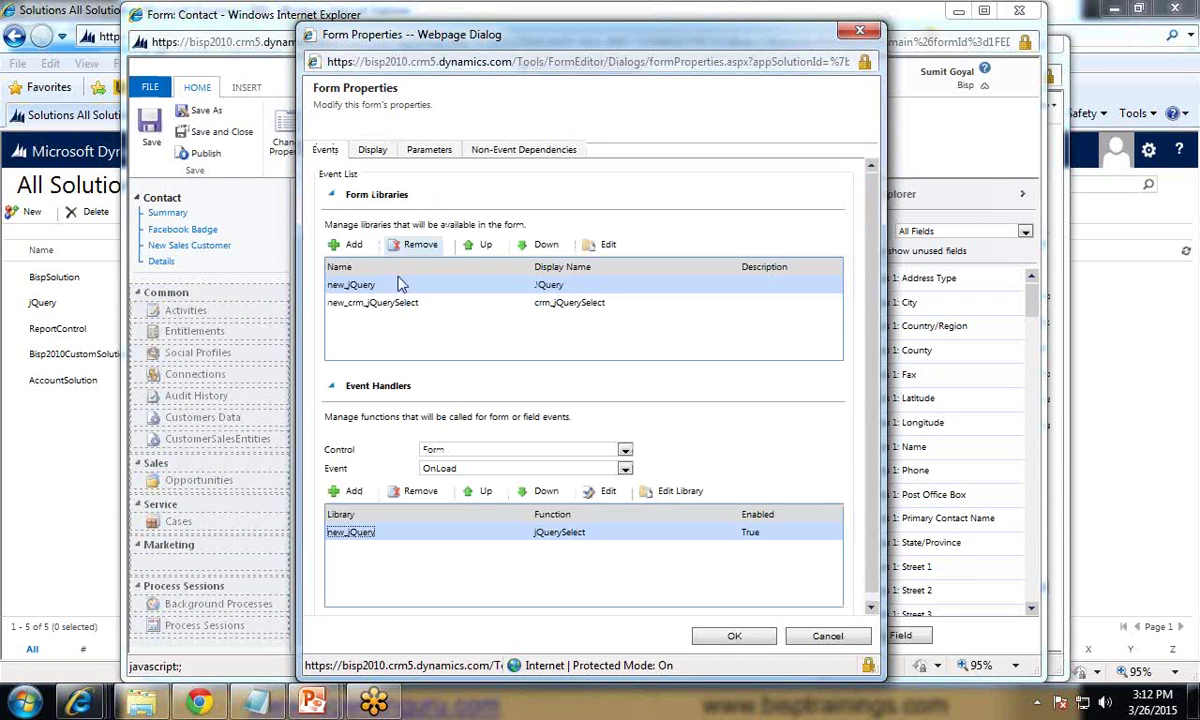
{"action": "left_click", "coordinate": [349, 247]}
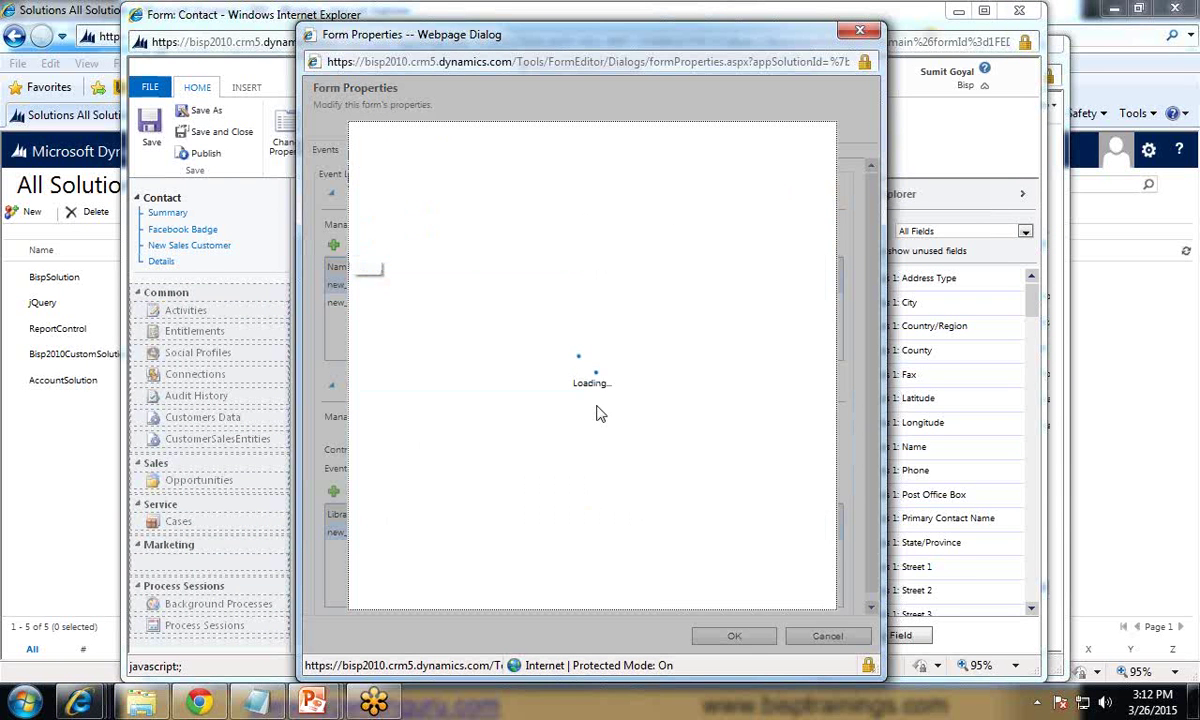
{"action": "type", "text": "r"}
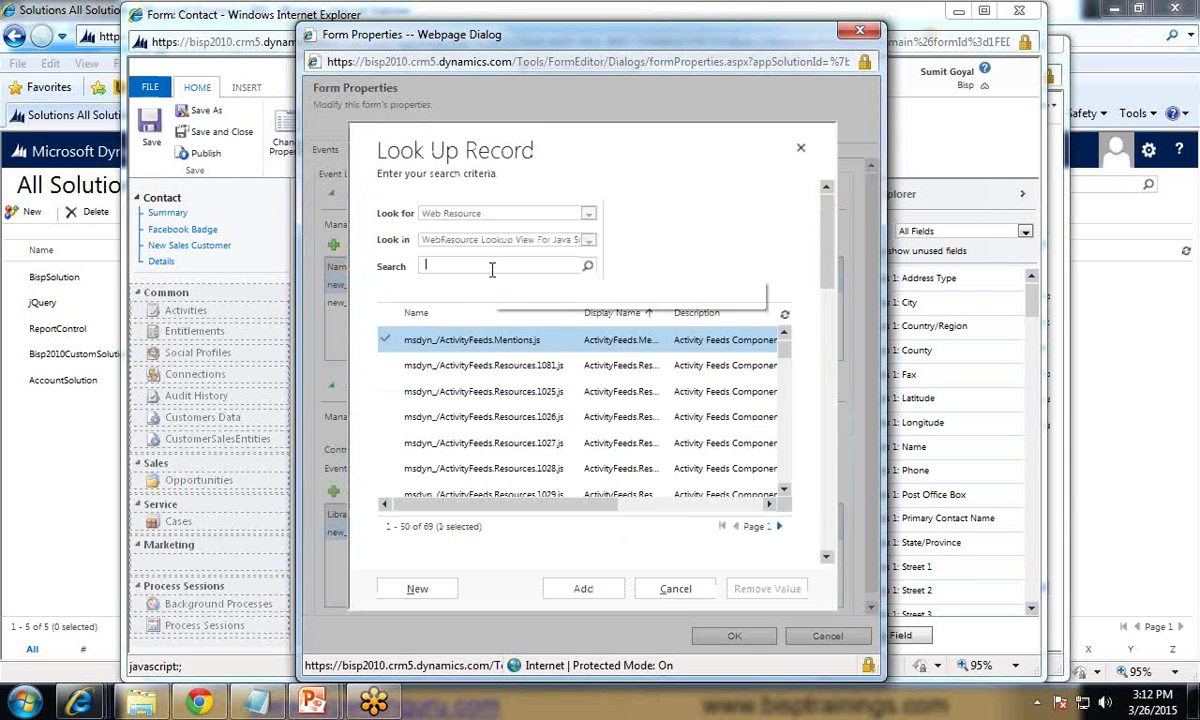
{"action": "key", "text": "Return"}
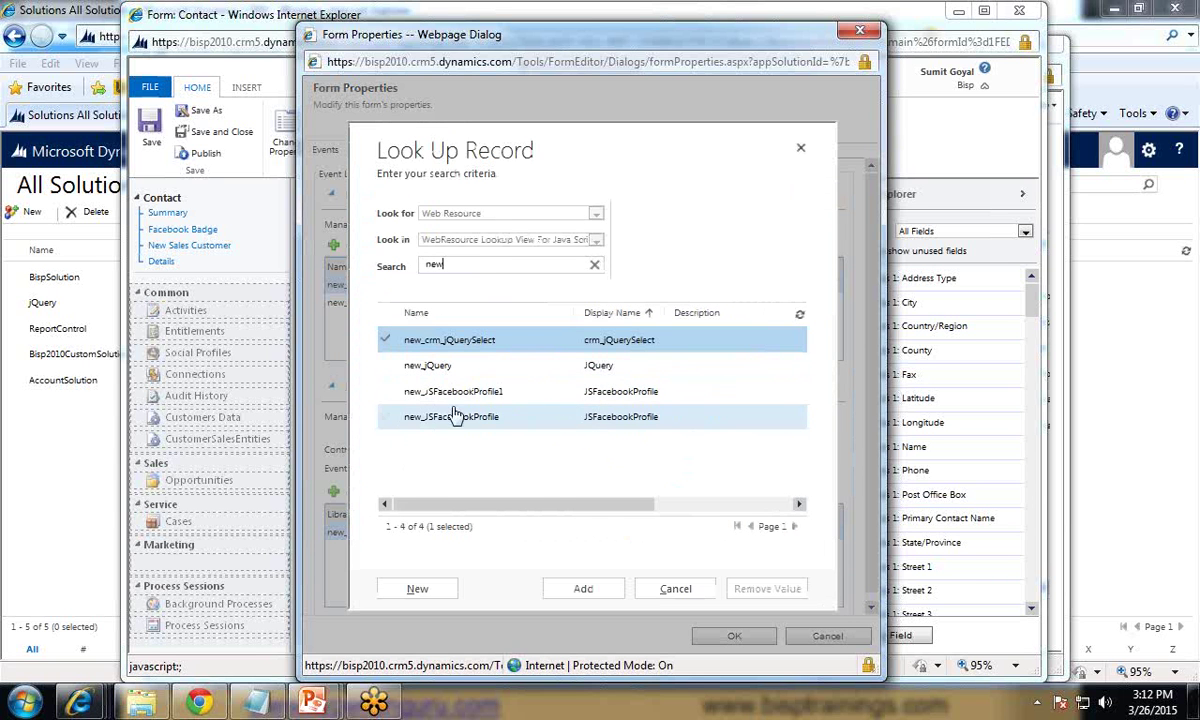
{"action": "left_click", "coordinate": [387, 396]}
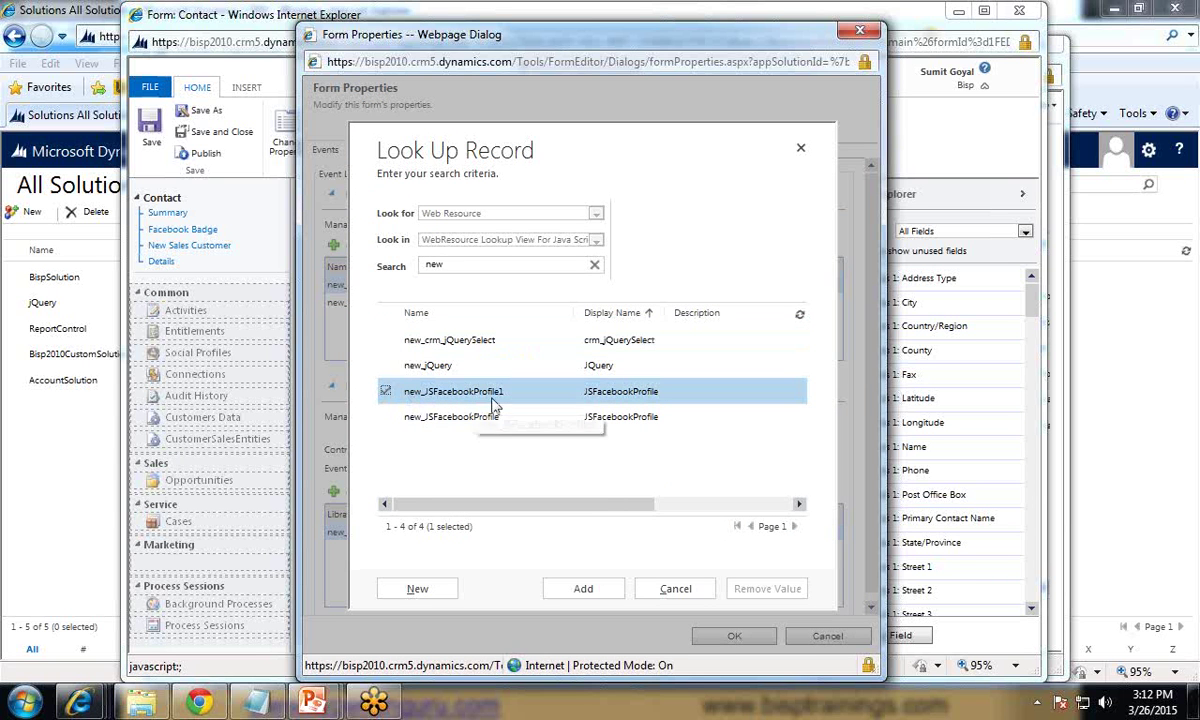
{"action": "left_click", "coordinate": [583, 591]}
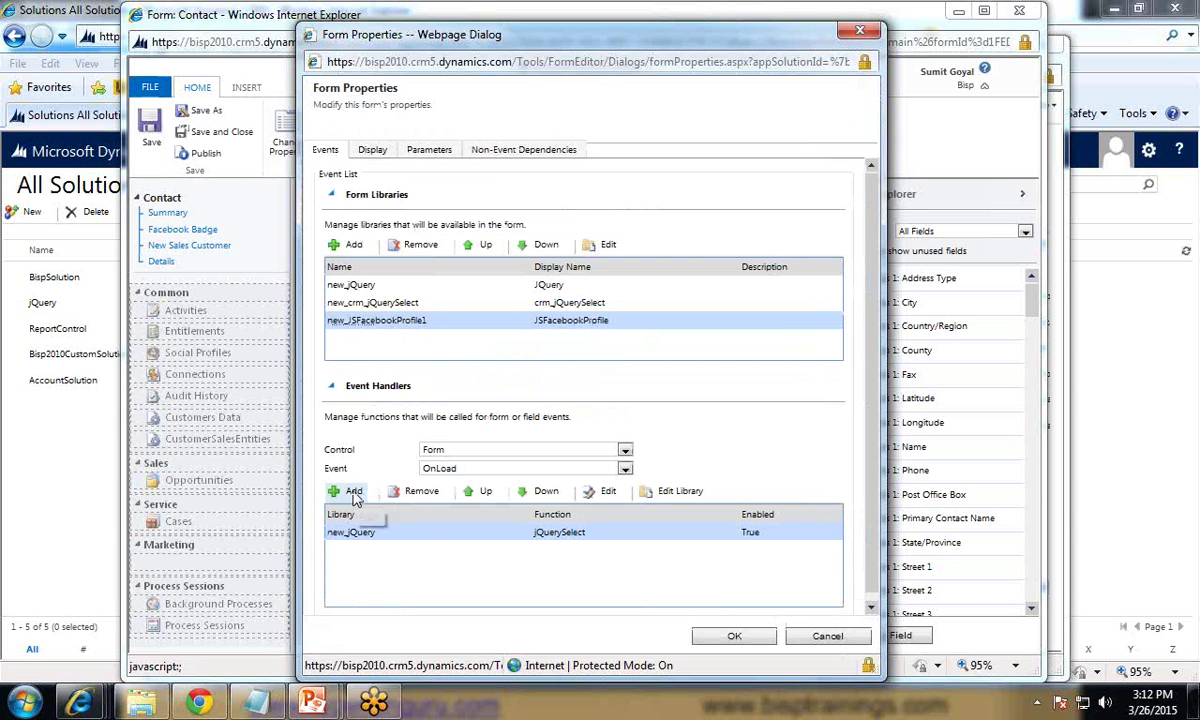
{"action": "left_click", "coordinate": [350, 491]}
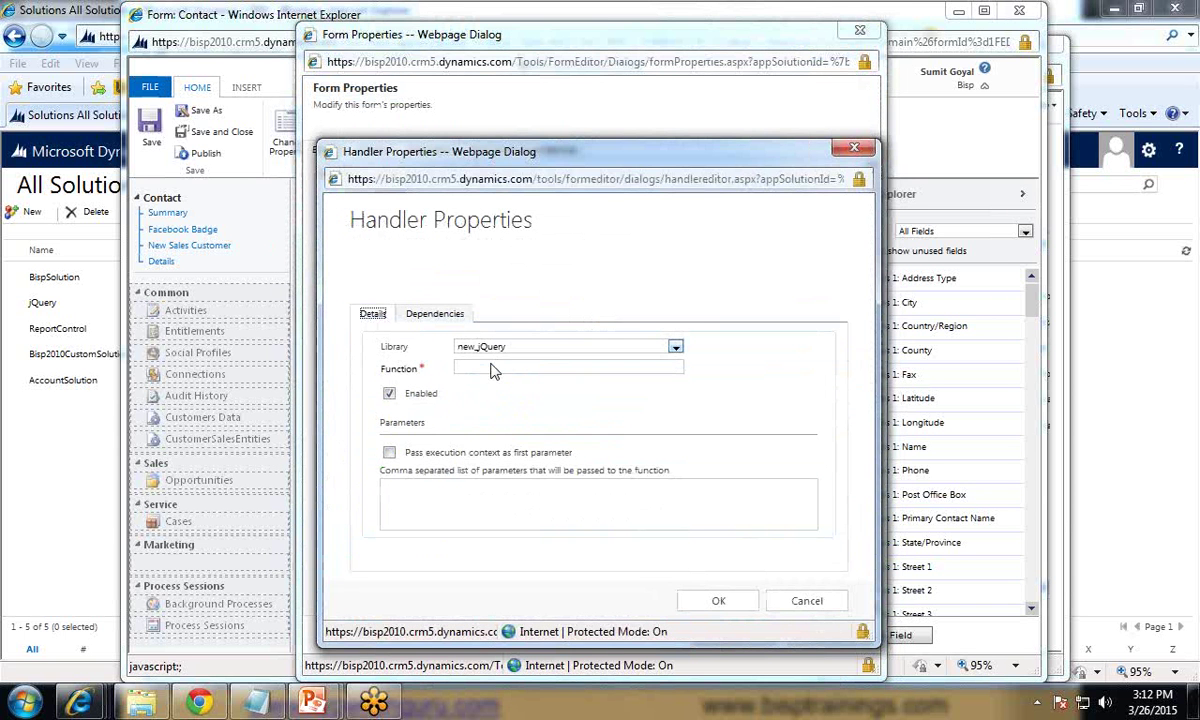
- Set the OnLoad handler to new_JSFacebookProfile1's profilePicture_onFormLoad, copied from Notepad, and confirm both dialogs
{"action": "left_click", "coordinate": [495, 347]}
{"action": "left_click", "coordinate": [505, 384]}
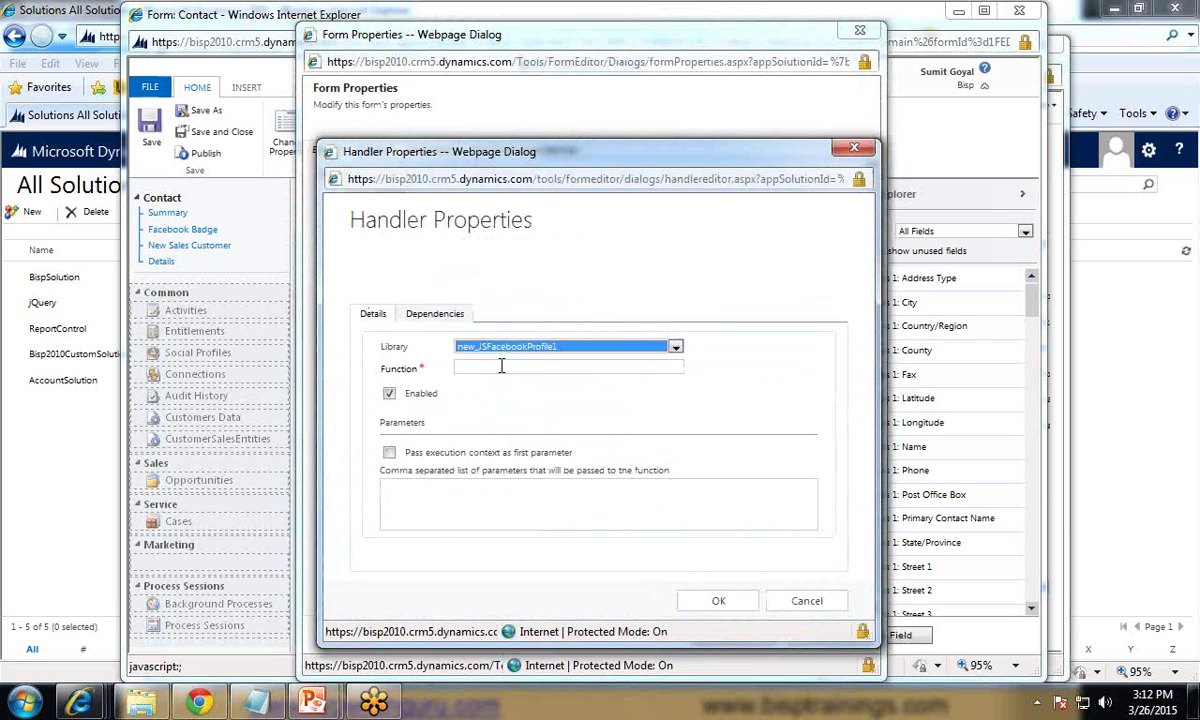
{"action": "left_click", "coordinate": [501, 366]}
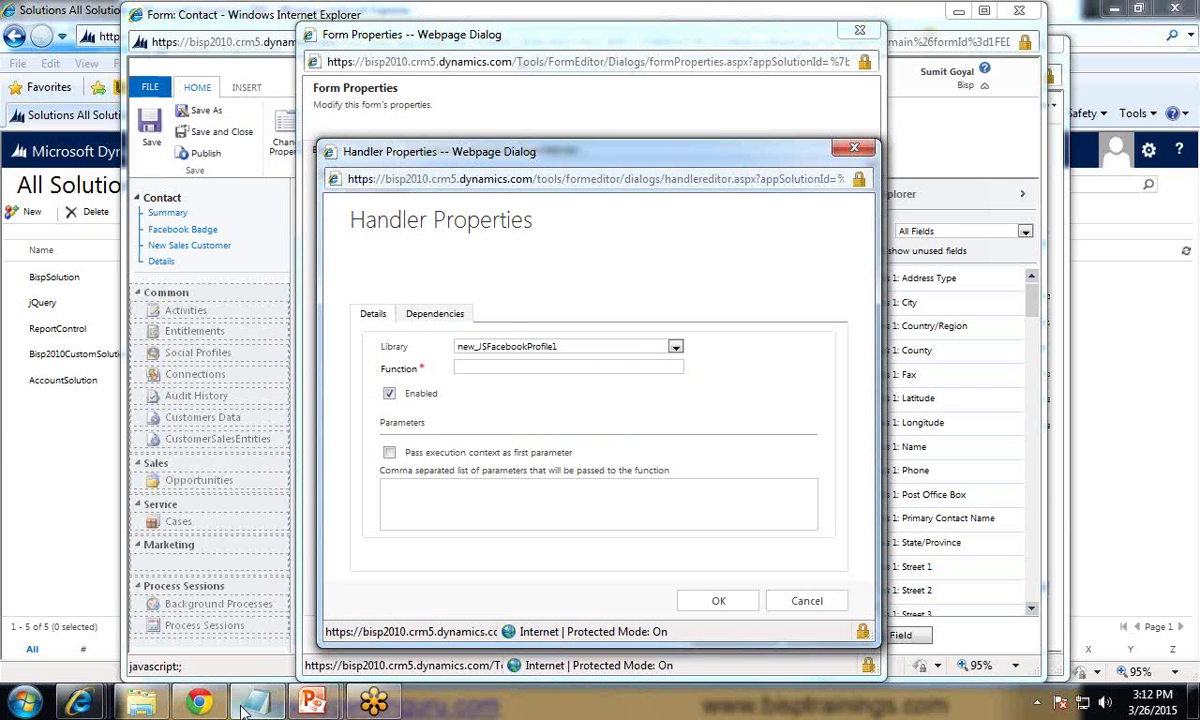
{"action": "key", "text": "alt+Tab"}
{"action": "left_click", "coordinate": [180, 153]}
{"action": "scroll", "coordinate": [180, 130], "scroll_direction": "up", "scroll_amount": 7}
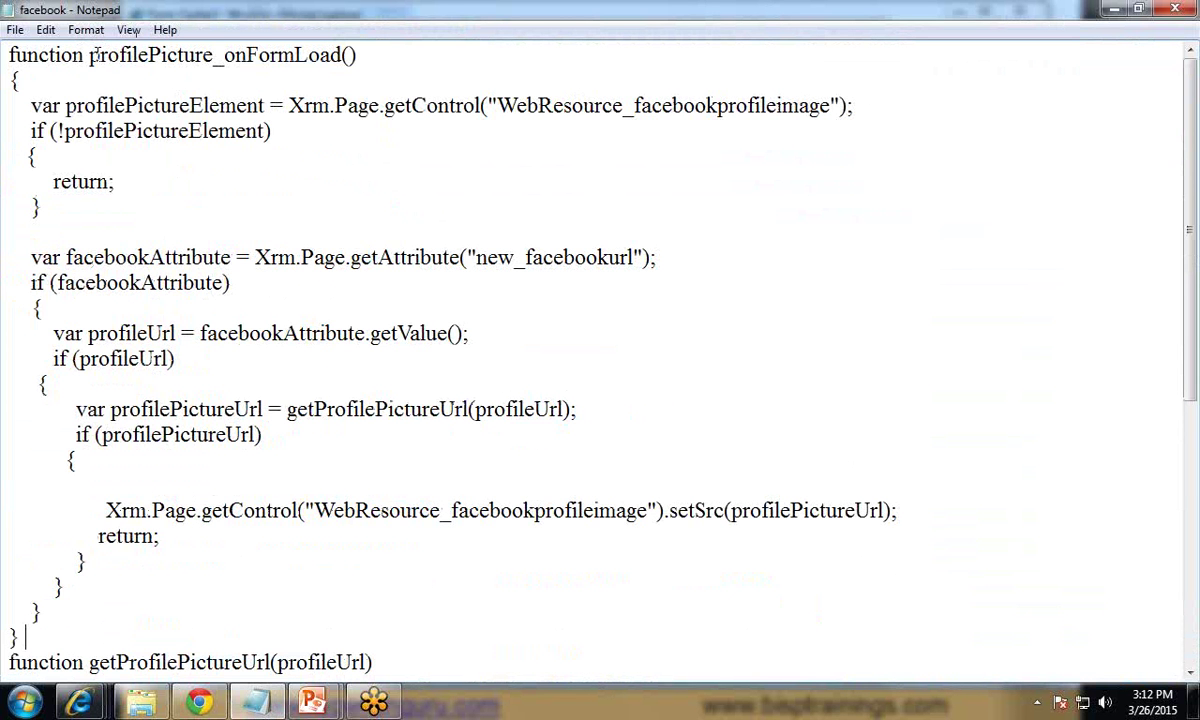
{"action": "left_click_drag", "start_coordinate": [90, 58], "coordinate": [341, 62]}
{"action": "key", "text": "ctrl+c"}
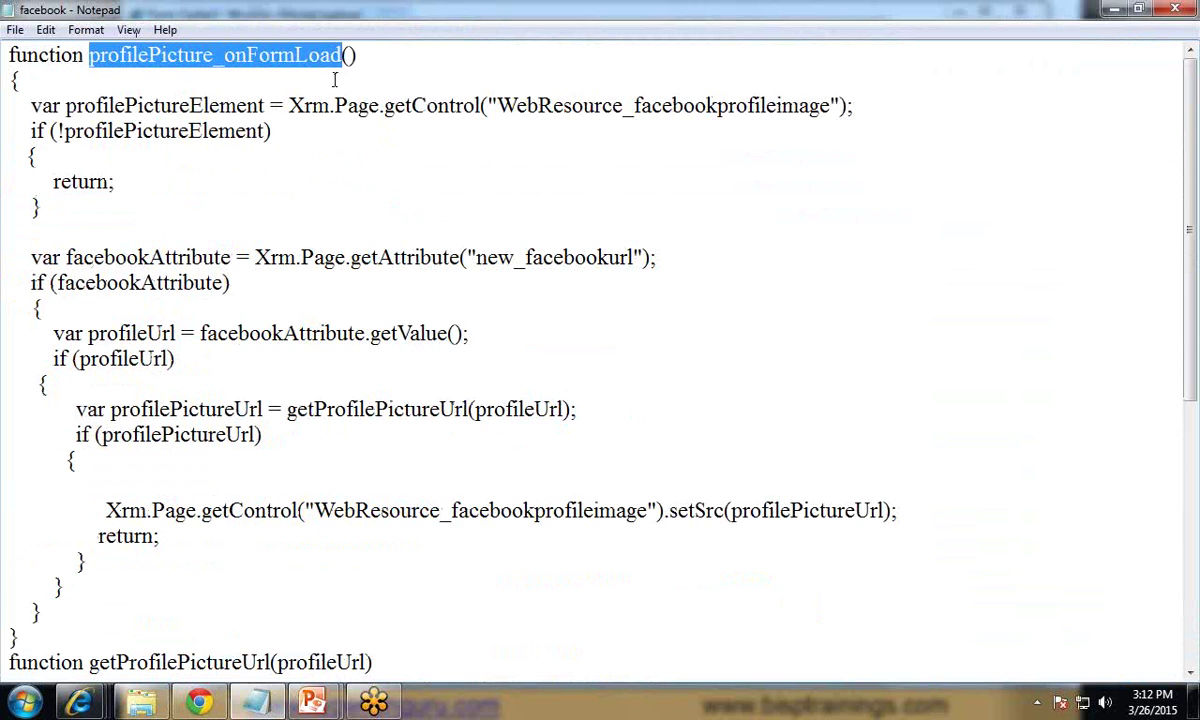
{"action": "key", "text": "alt+Tab"}
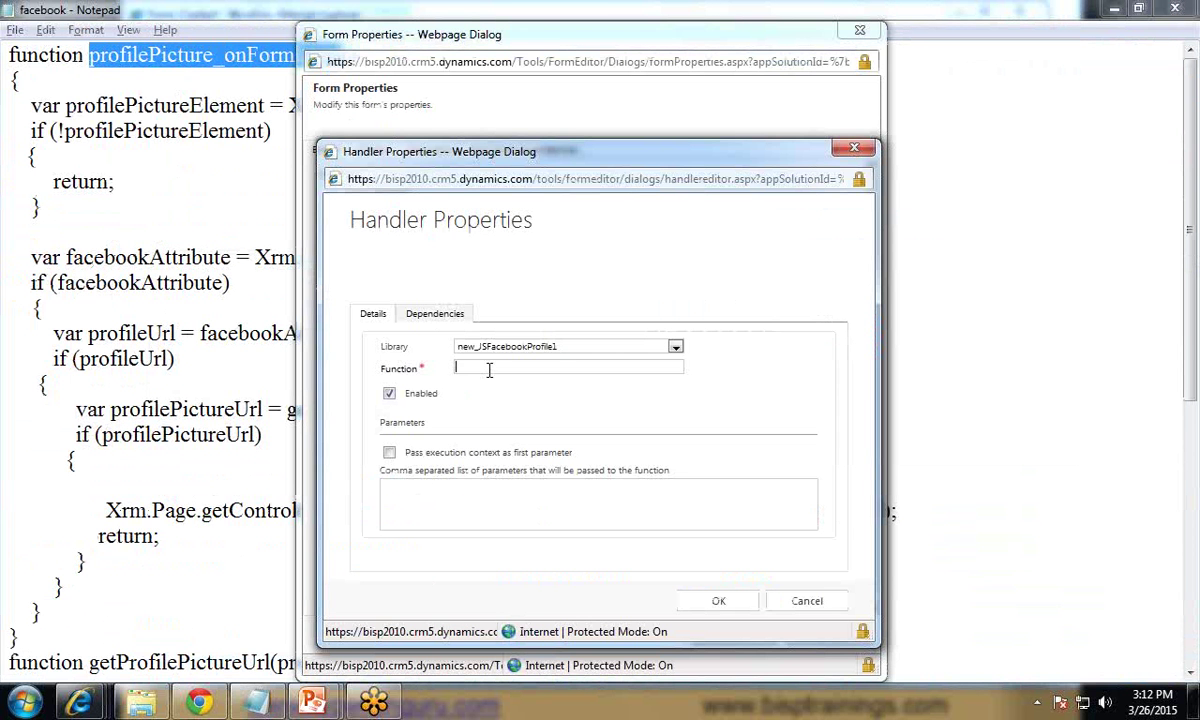
{"action": "key", "text": "ctrl+v"}
{"action": "left_click", "coordinate": [718, 603]}
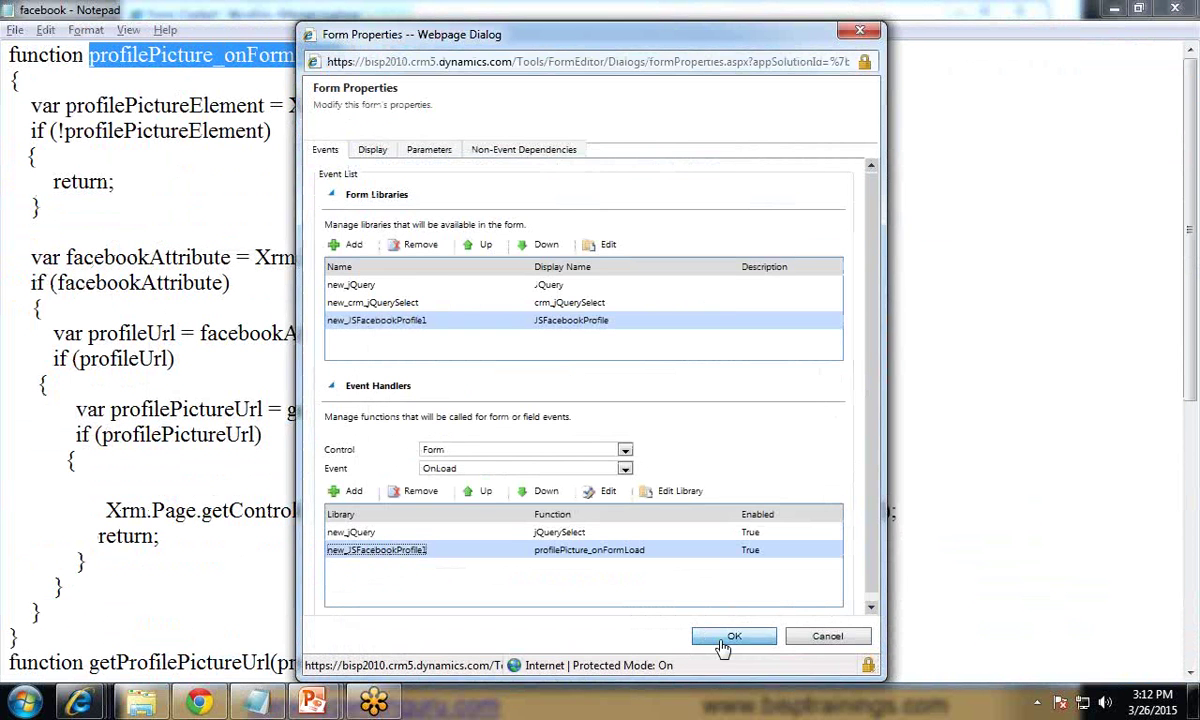
{"action": "left_click", "coordinate": [728, 638]}
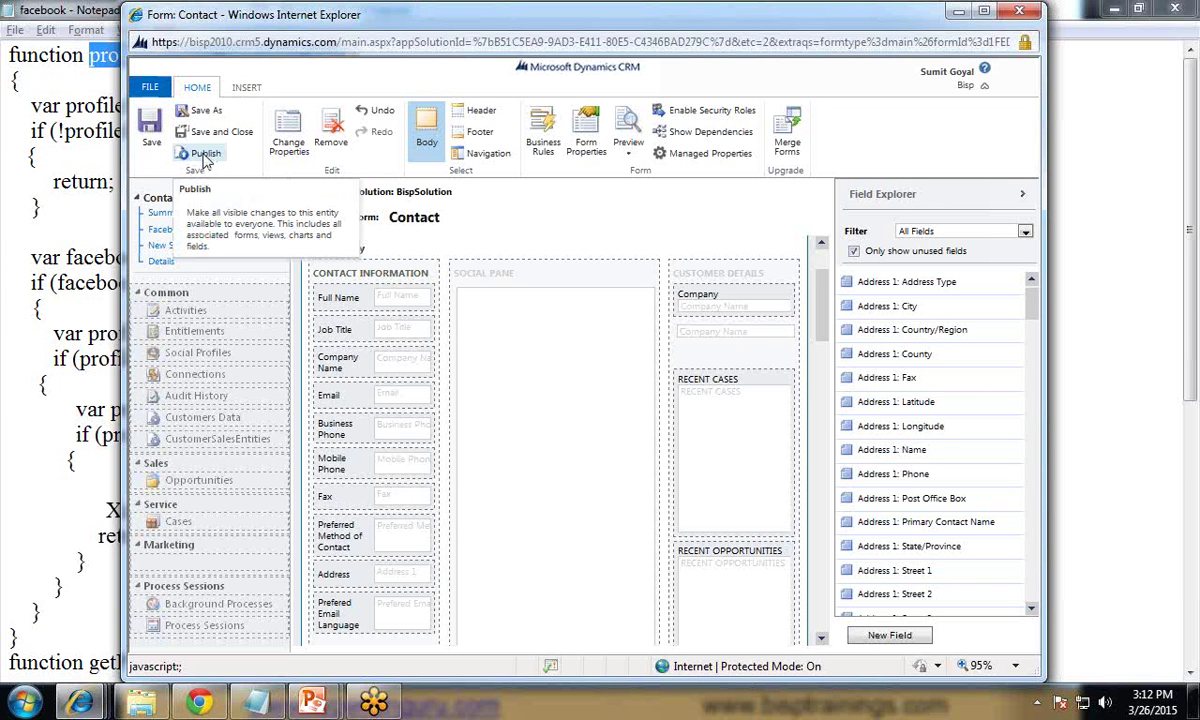
- Publish and save the Contact form, then close the BispSolution window and Settings menu
{"action": "left_click", "coordinate": [205, 156]}
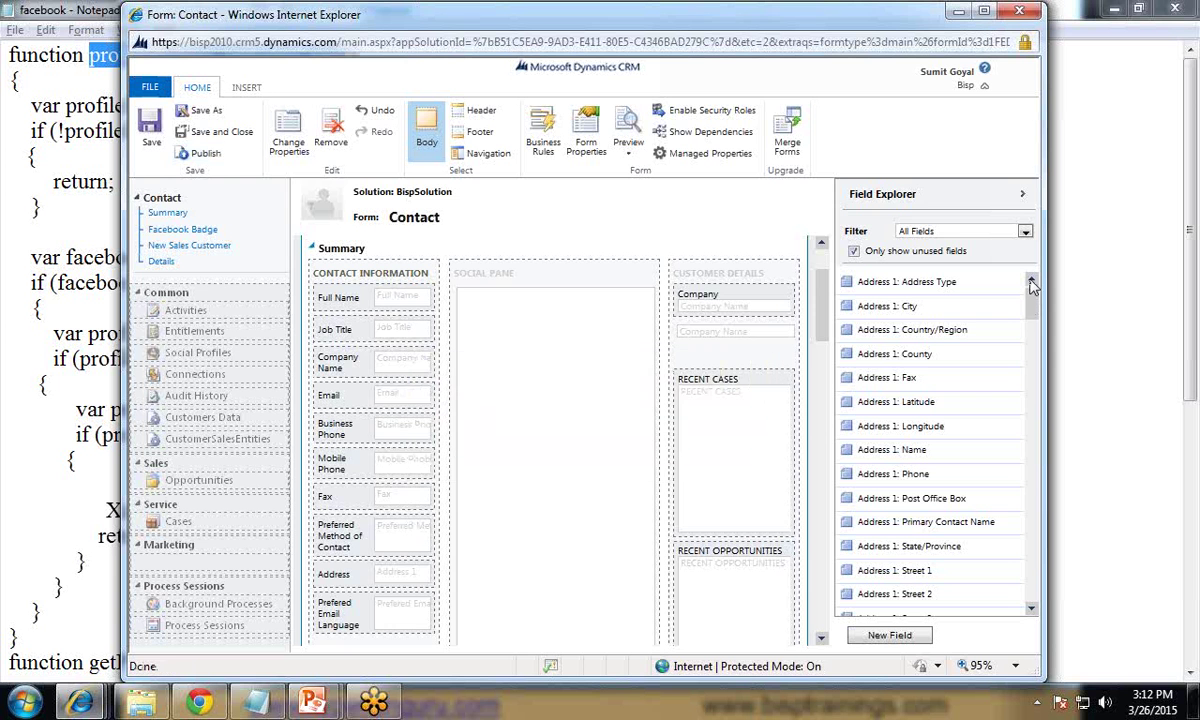
{"action": "left_click", "coordinate": [212, 131]}
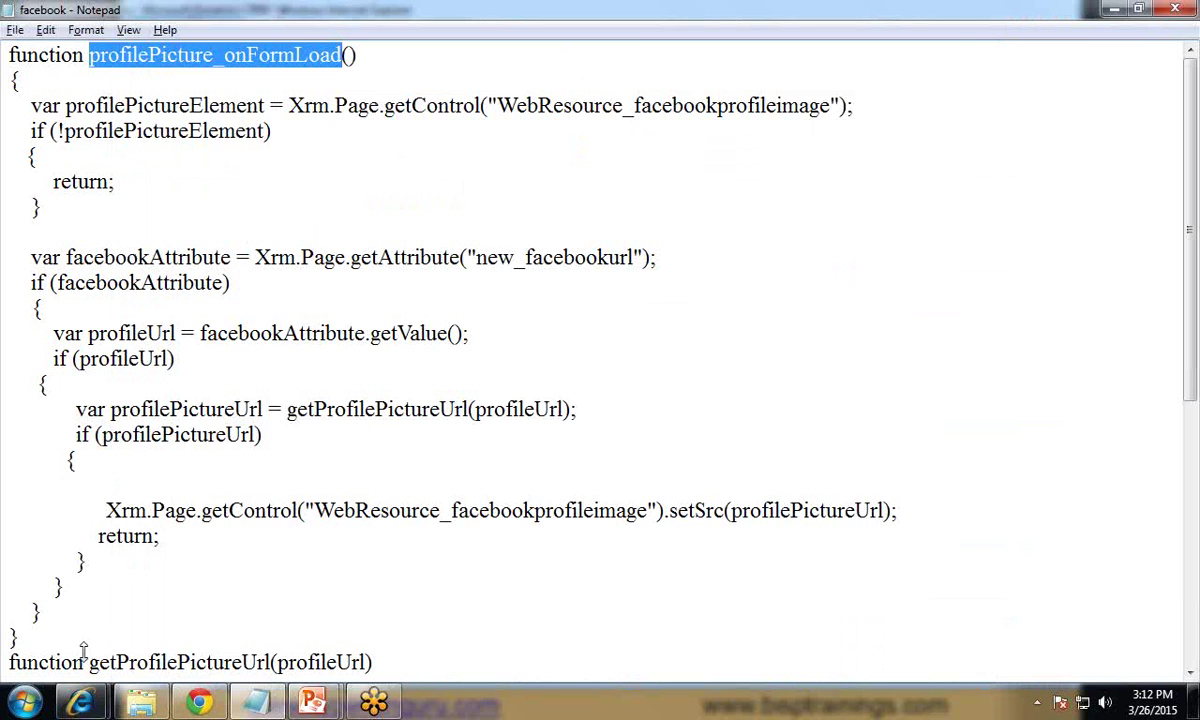
{"action": "mouse_move", "coordinate": [80, 703]}
{"action": "left_click", "coordinate": [372, 619]}
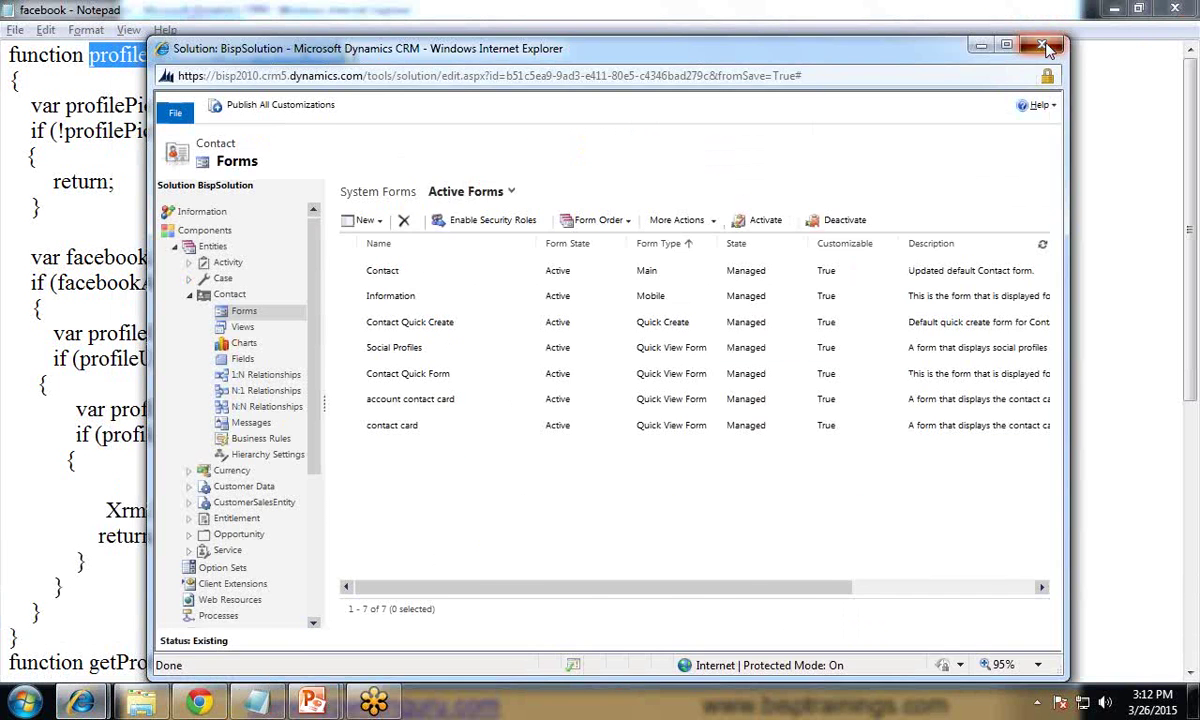
{"action": "left_click", "coordinate": [1047, 50]}
{"action": "left_click", "coordinate": [82, 703]}
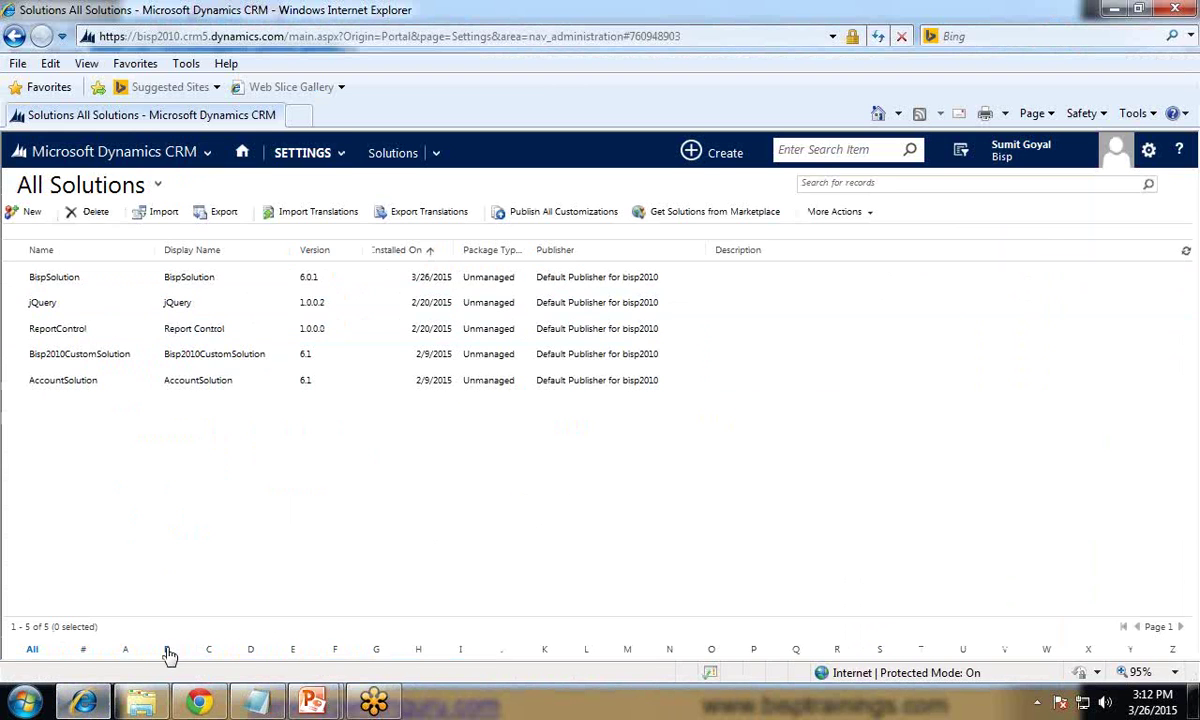
{"action": "left_click", "coordinate": [336, 158]}
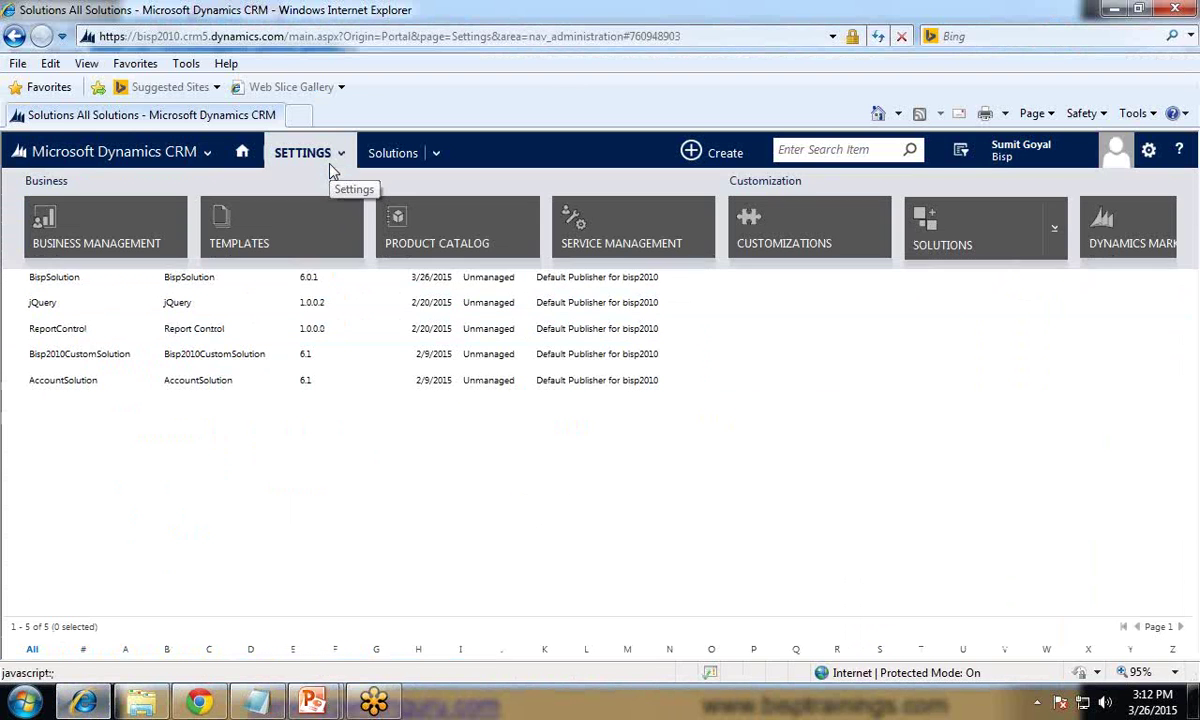
{"action": "left_click", "coordinate": [686, 556]}
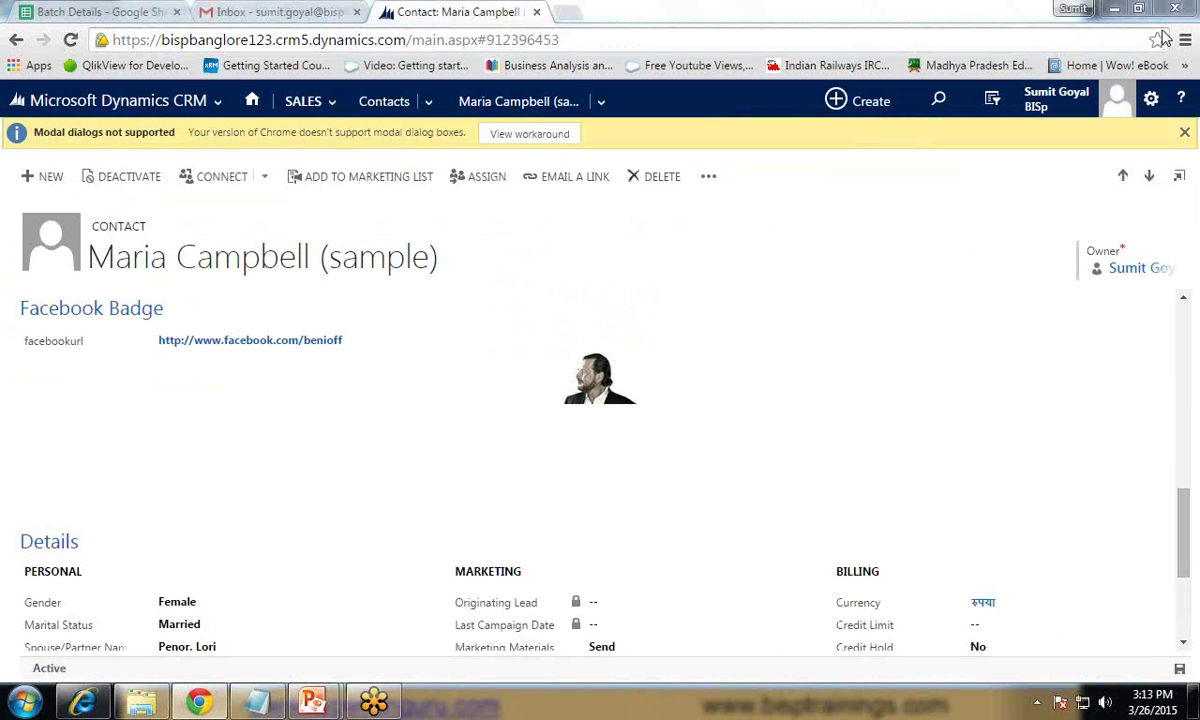
{"action": "scroll", "coordinate": [90, 430], "scroll_direction": "up", "scroll_amount": 5}
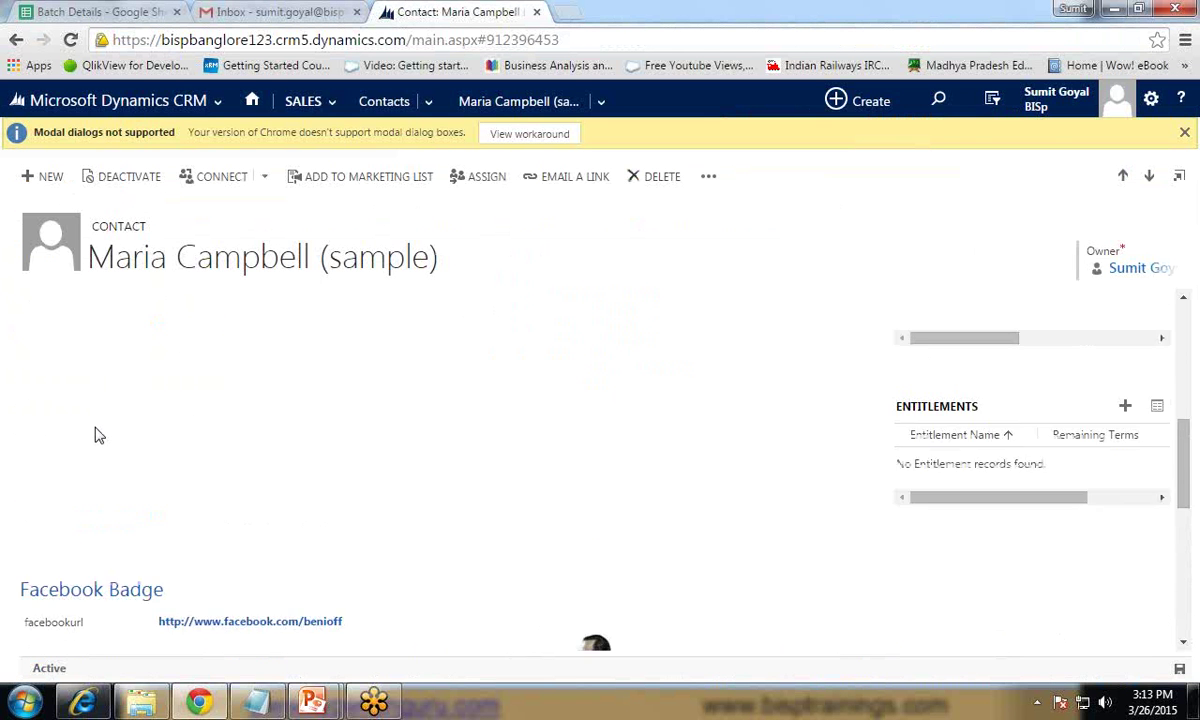
{"action": "scroll", "coordinate": [97, 435], "scroll_direction": "down", "scroll_amount": 2}
{"action": "scroll", "coordinate": [97, 435], "scroll_direction": "down", "scroll_amount": 2}
{"action": "scroll", "coordinate": [100, 425], "scroll_direction": "up", "scroll_amount": 3}
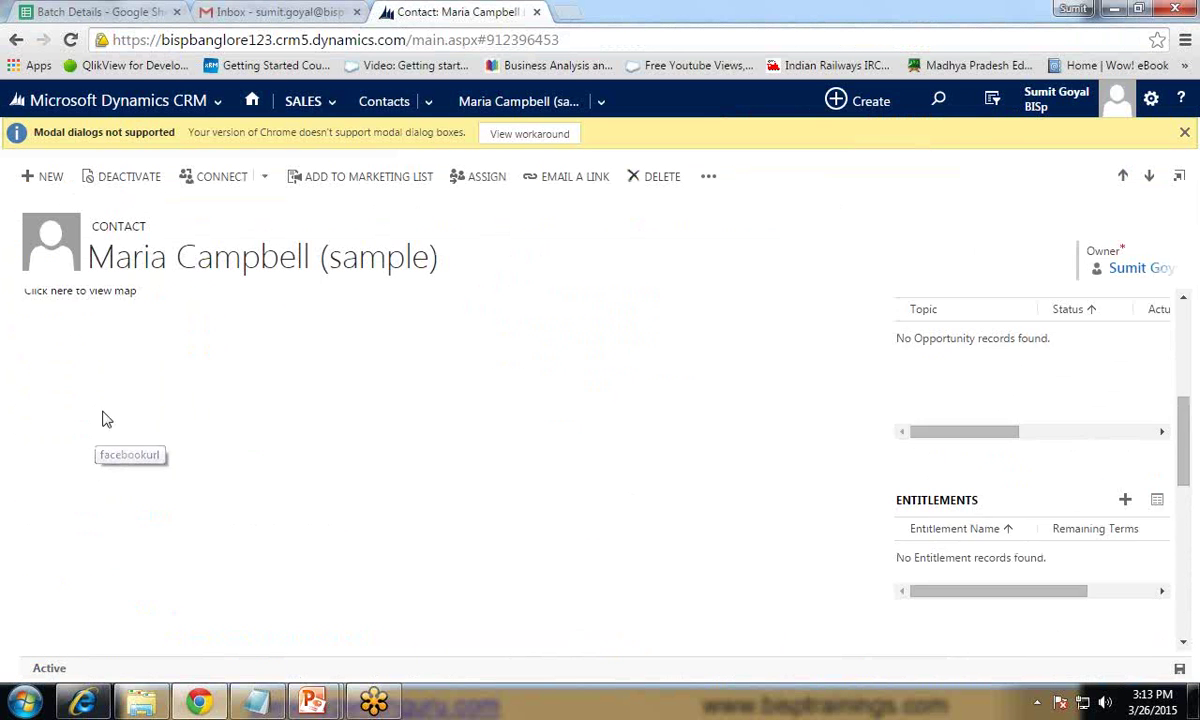
{"action": "scroll", "coordinate": [375, 260], "scroll_direction": "down", "scroll_amount": 3}
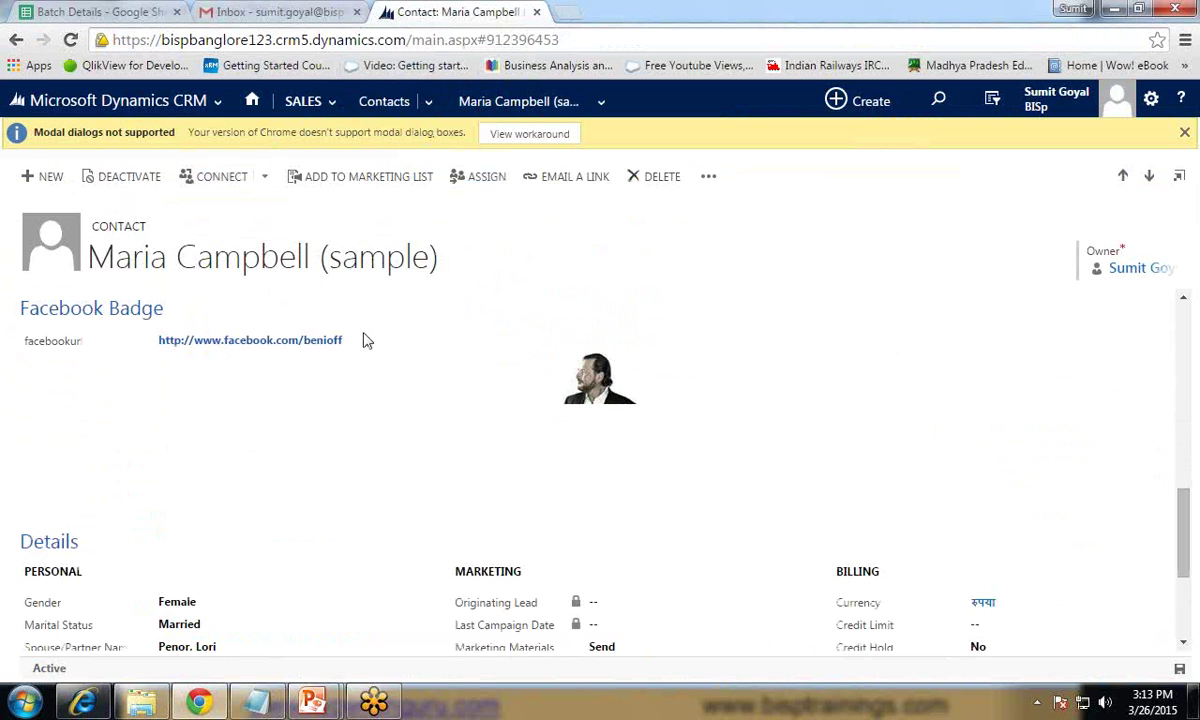
{"action": "left_click", "coordinate": [373, 343]}
{"action": "left_click", "coordinate": [494, 343]}
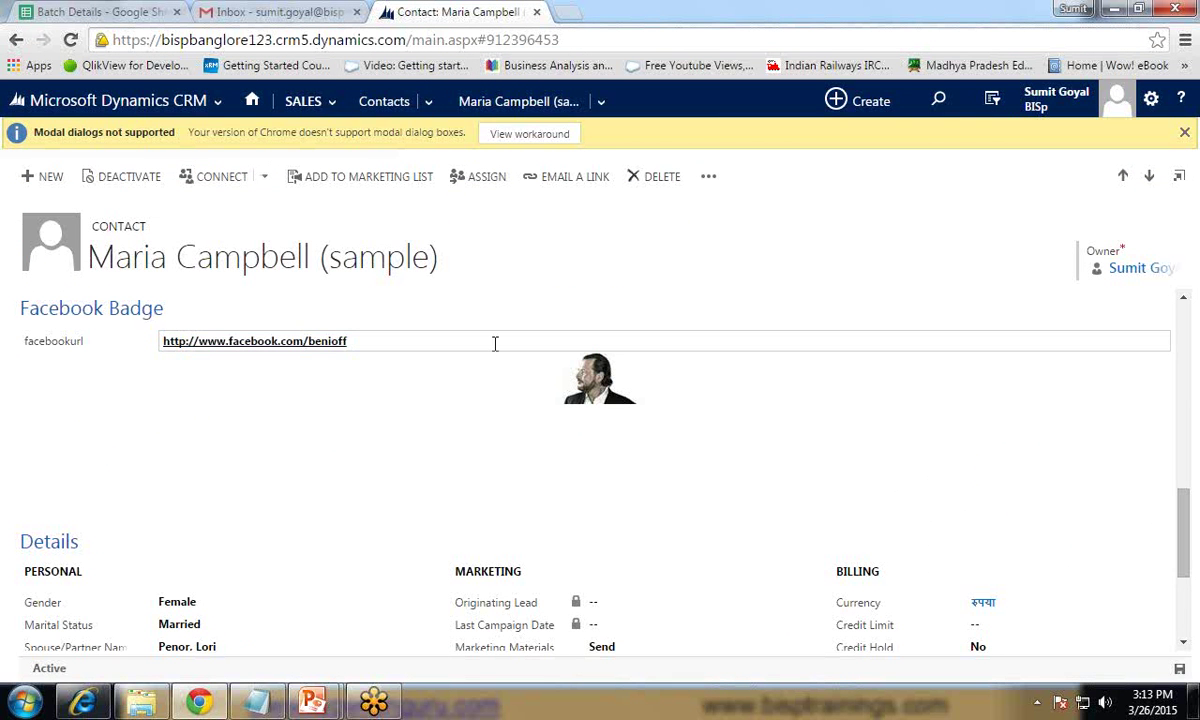
{"action": "key", "text": "BackSpace"}
{"action": "key", "text": "BackSpace"}
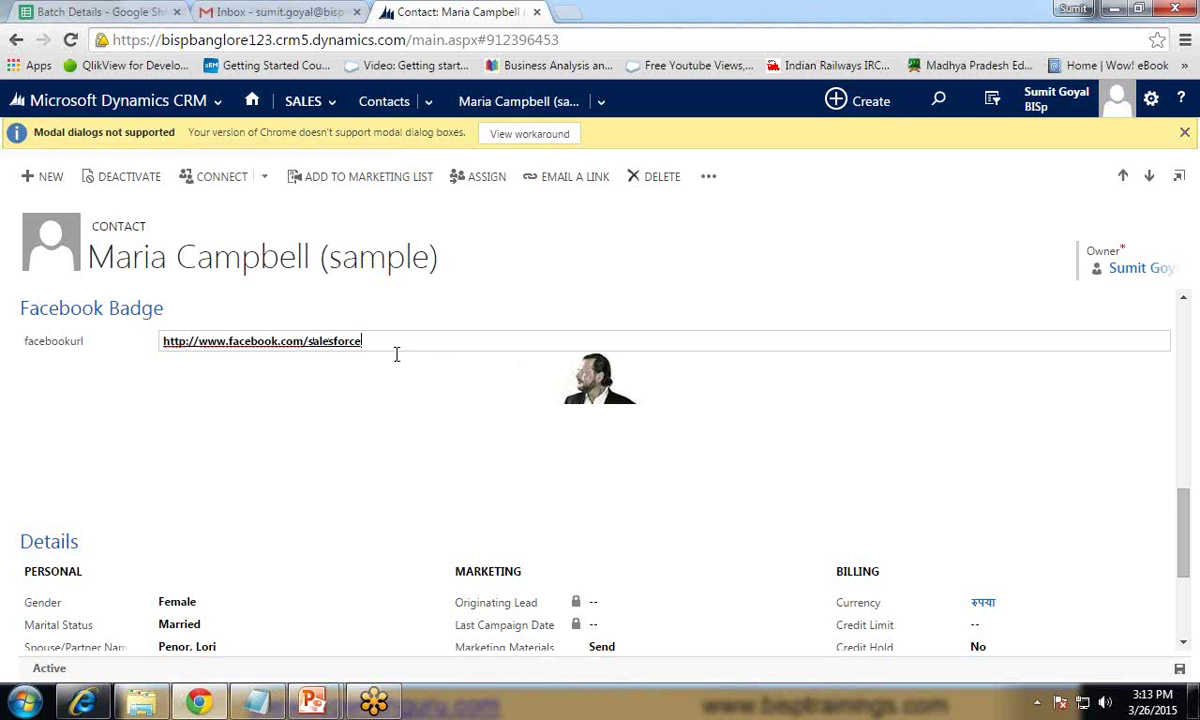
{"action": "left_click", "coordinate": [254, 421]}
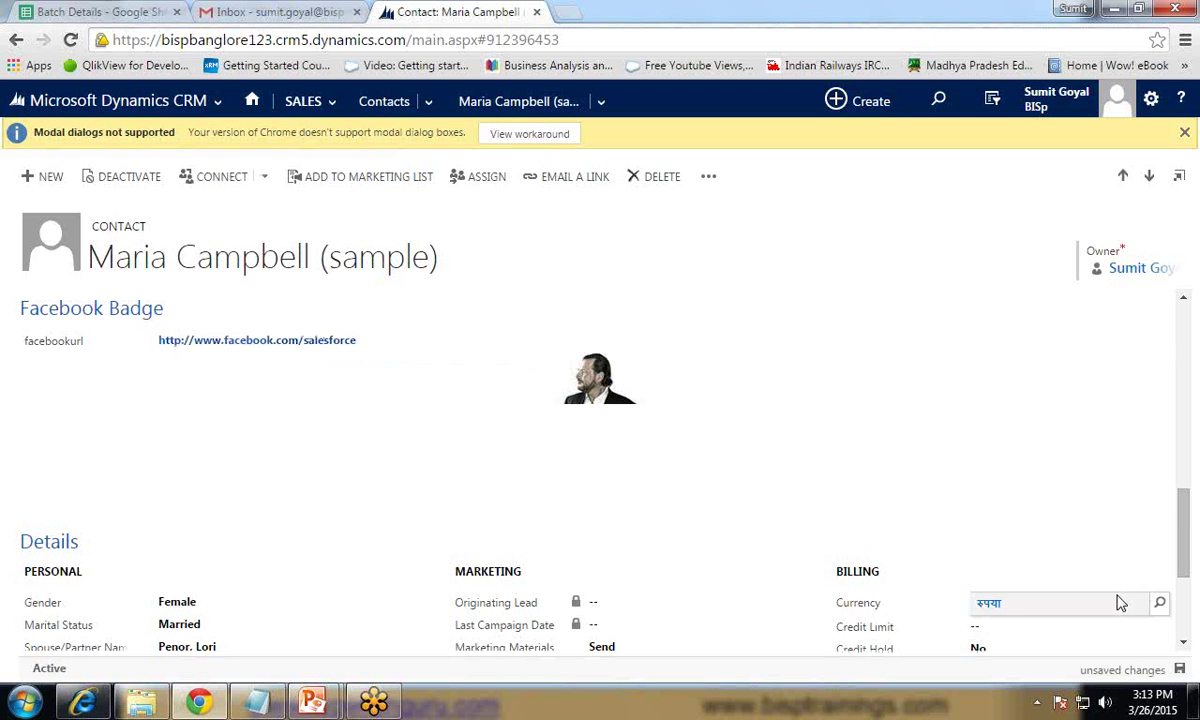
{"action": "left_click", "coordinate": [1179, 669]}
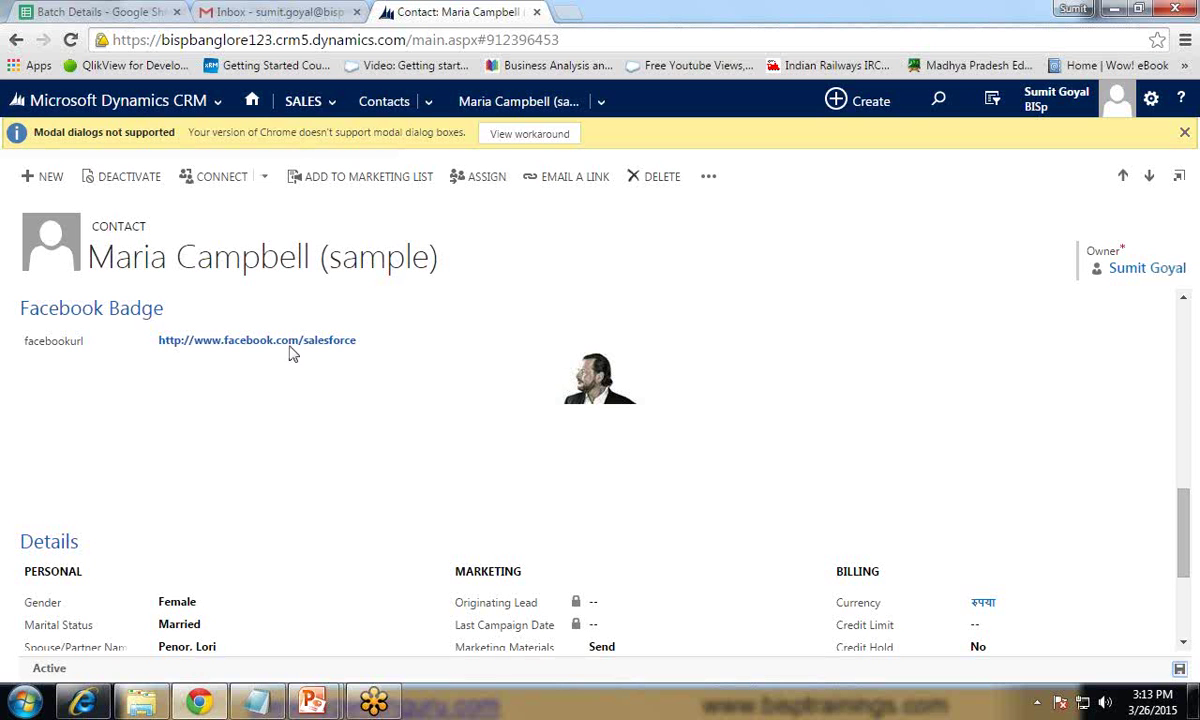
- Preview the linked Salesforce Facebook page, then close it
{"action": "left_click", "coordinate": [249, 343]}
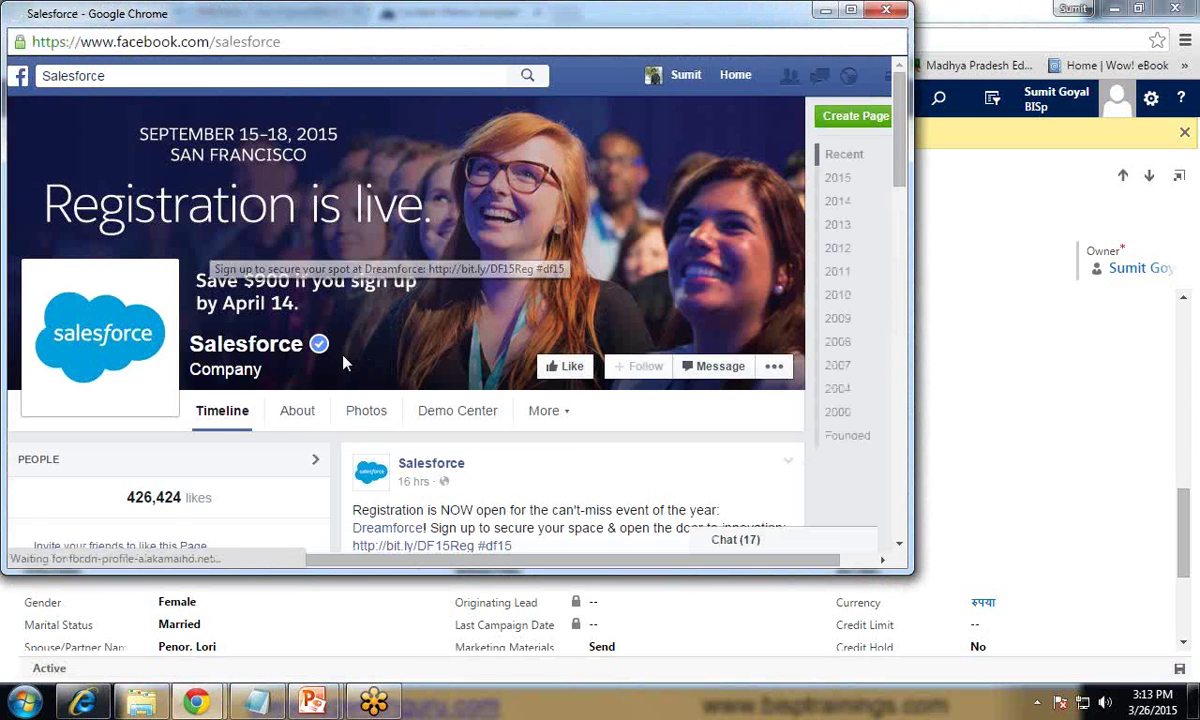
{"action": "scroll", "coordinate": [330, 340], "scroll_direction": "down", "scroll_amount": 3}
{"action": "scroll", "coordinate": [469, 441], "scroll_direction": "up", "scroll_amount": 8}
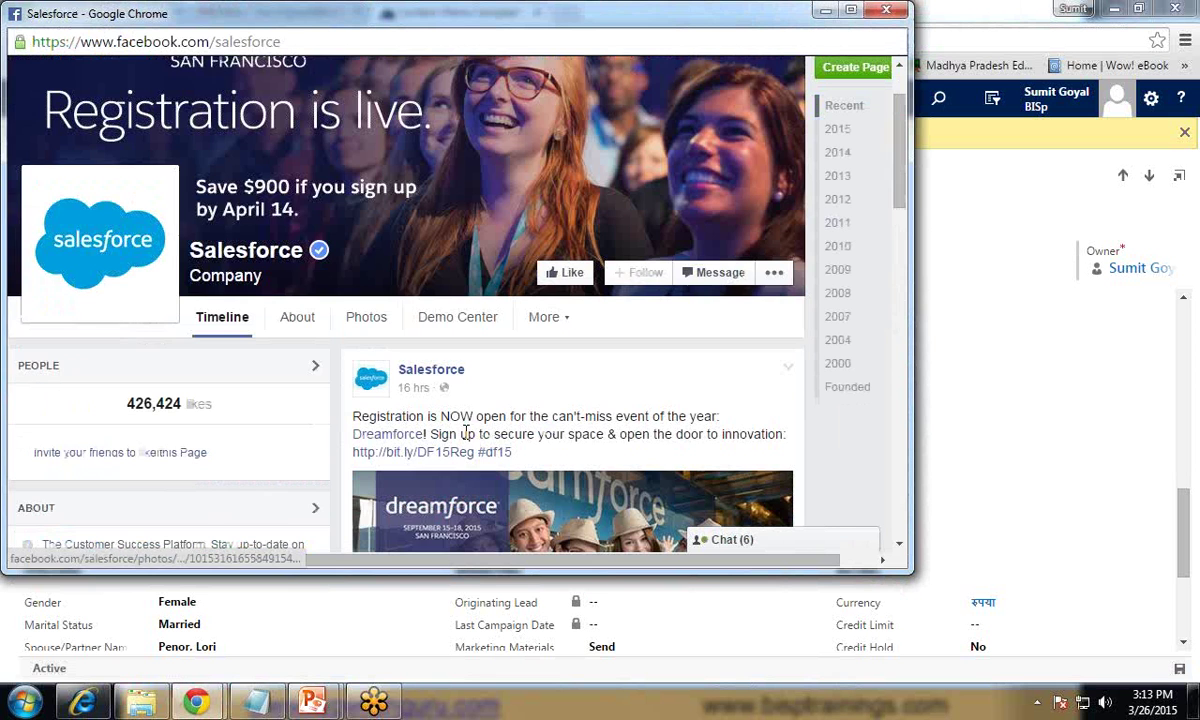
{"action": "left_click", "coordinate": [886, 9]}
- Reopen the sample contact from Contacts to see its badge with the Salesforce logo
{"action": "left_click", "coordinate": [383, 104]}
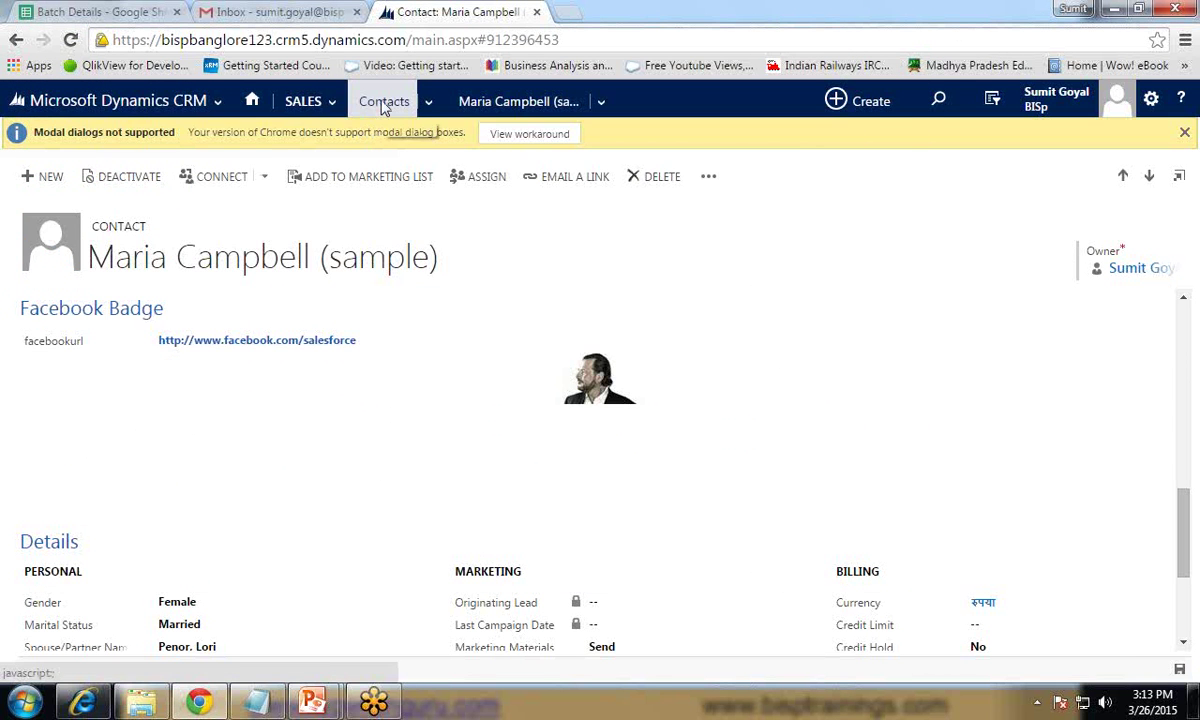
{"action": "left_click", "coordinate": [92, 337]}
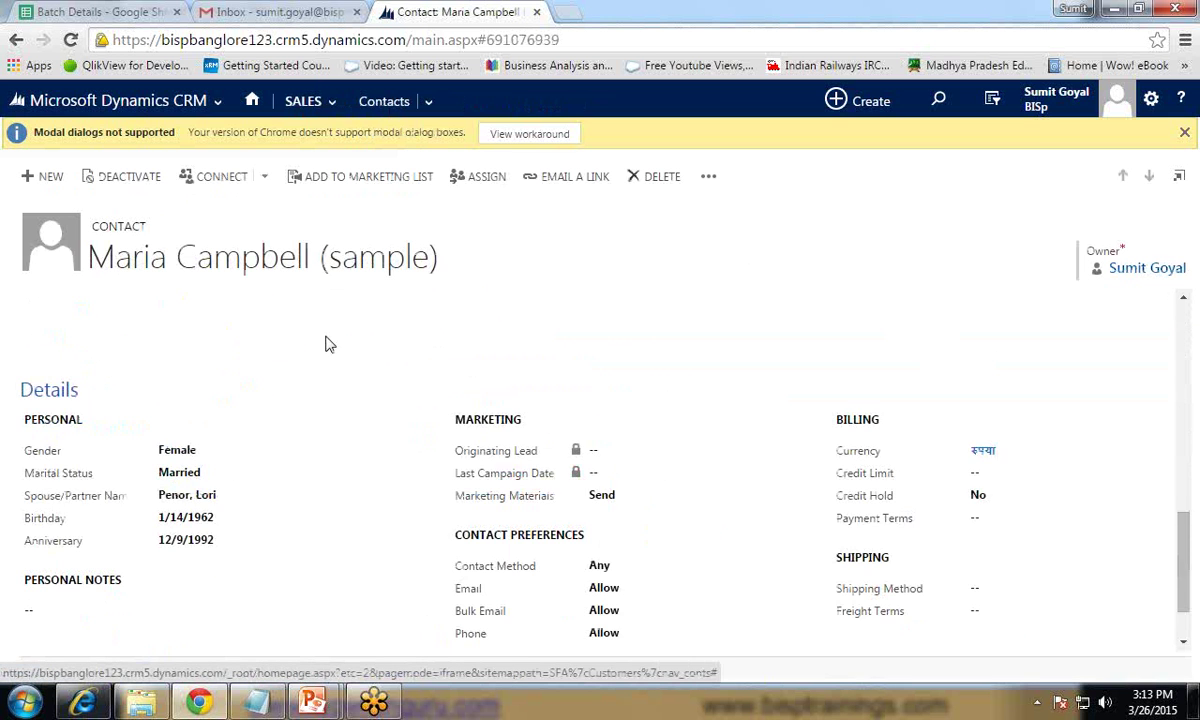
{"action": "scroll", "coordinate": [594, 582], "scroll_direction": "down", "scroll_amount": 1}
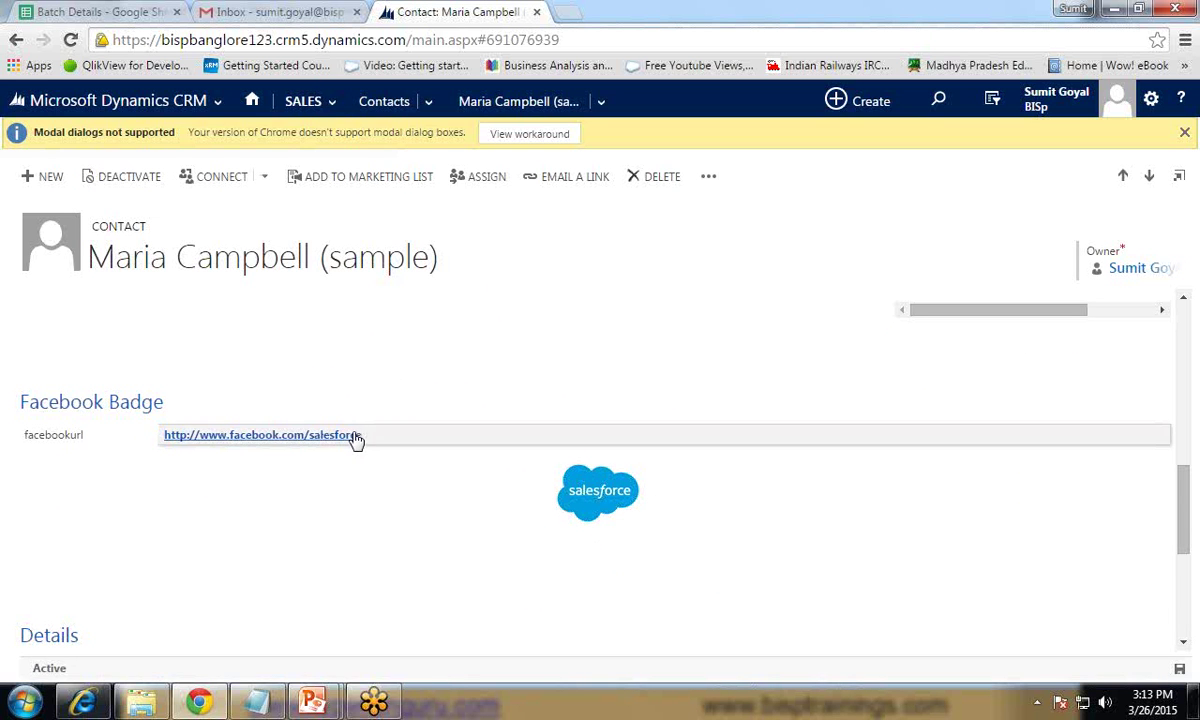
- Change facebookurl to the personal Facebook profile address, save, and verify the linked page
{"action": "left_click", "coordinate": [471, 436]}
{"action": "left_click", "coordinate": [480, 437]}
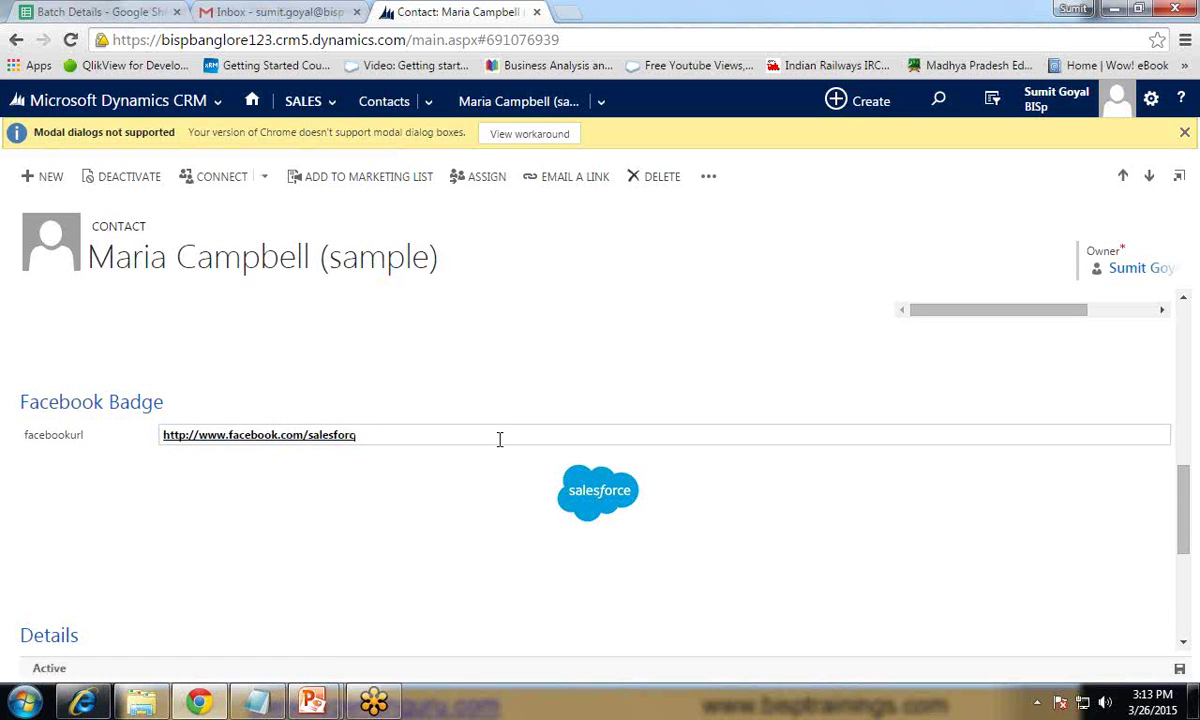
{"action": "key", "text": "BackSpace"}
{"action": "key", "text": "BackSpace"}
{"action": "key", "text": "BackSpace"}
{"action": "key", "text": "BackSpace"}
{"action": "key", "text": "BackSpace"}
{"action": "key", "text": "BackSpace"}
{"action": "key", "text": "BackSpace"}
{"action": "key", "text": "BackSpace"}
{"action": "key", "text": "BackSpace"}
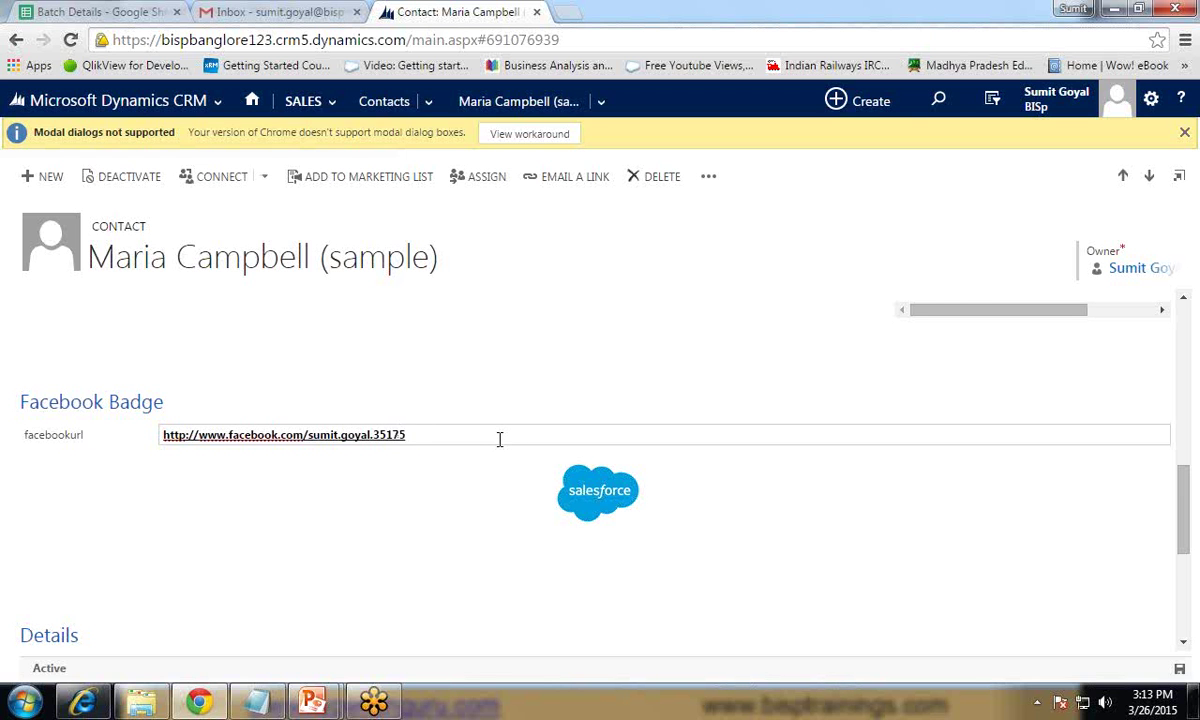
{"action": "left_click", "coordinate": [195, 482]}
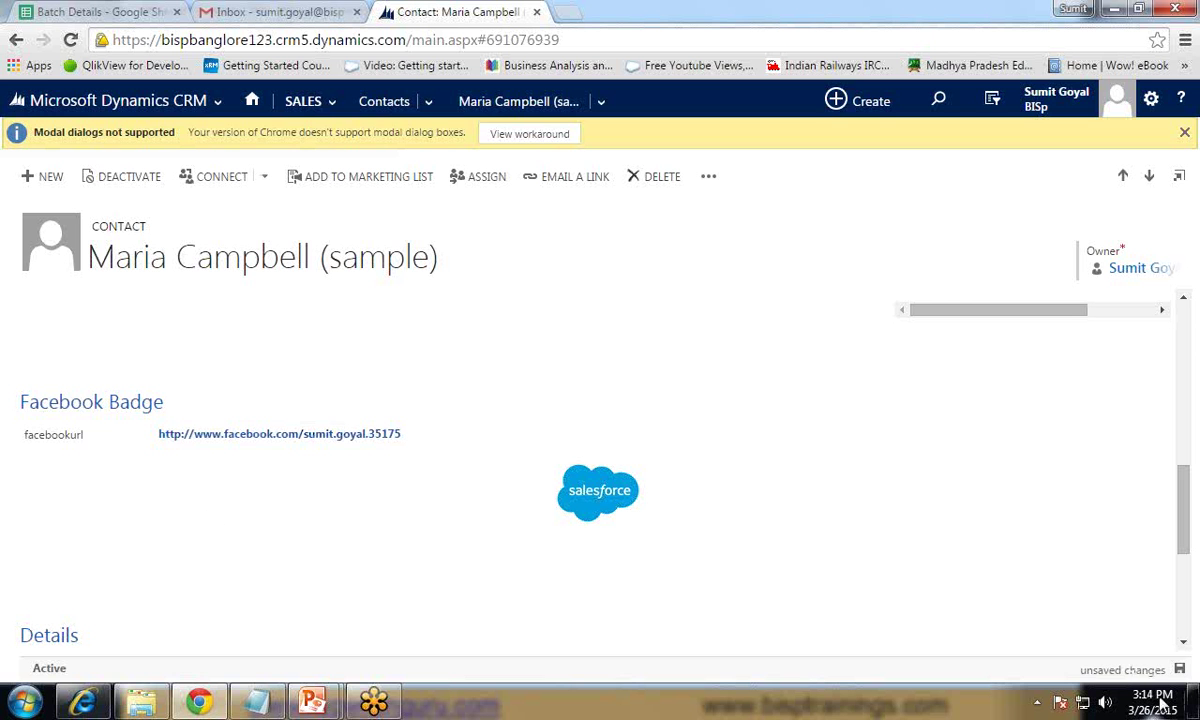
{"action": "left_click", "coordinate": [1179, 669]}
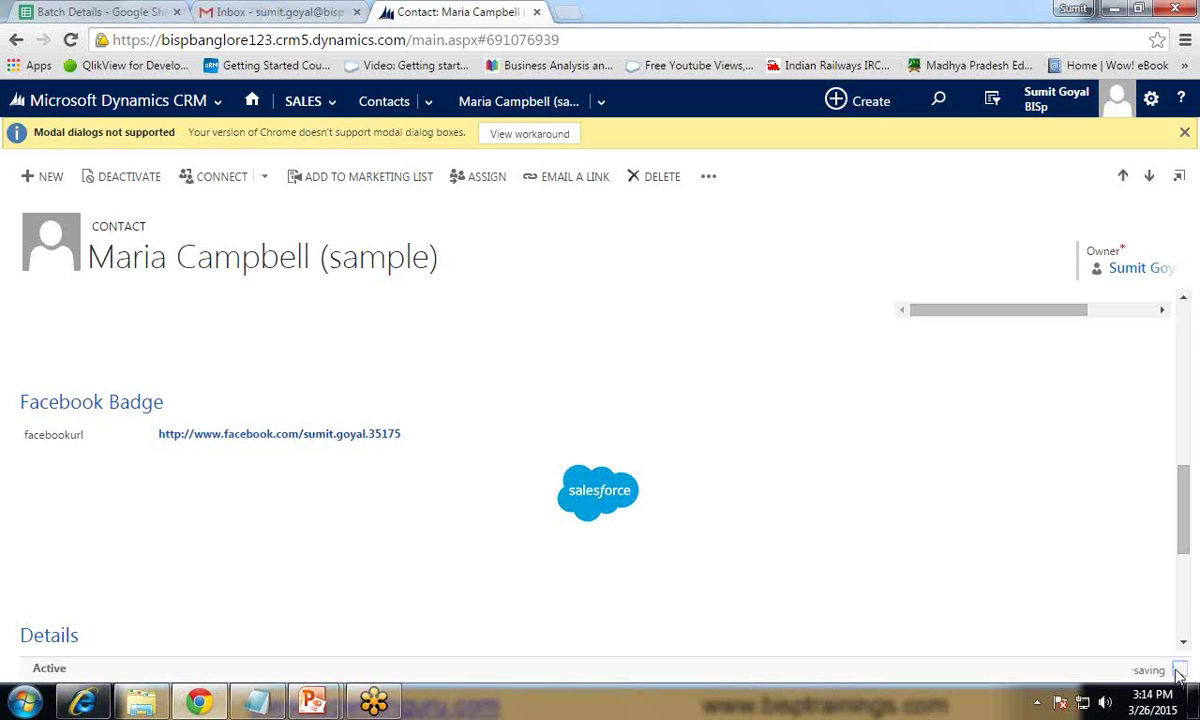
{"action": "left_click", "coordinate": [309, 437]}
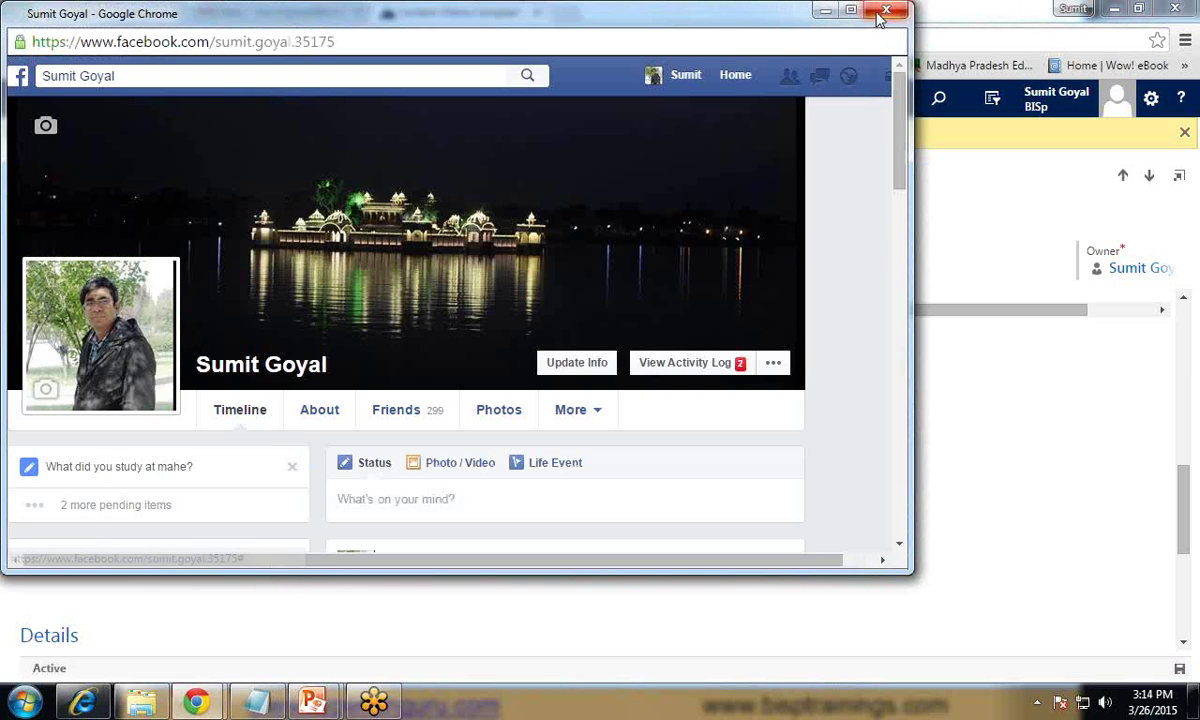
{"action": "left_click", "coordinate": [880, 15]}
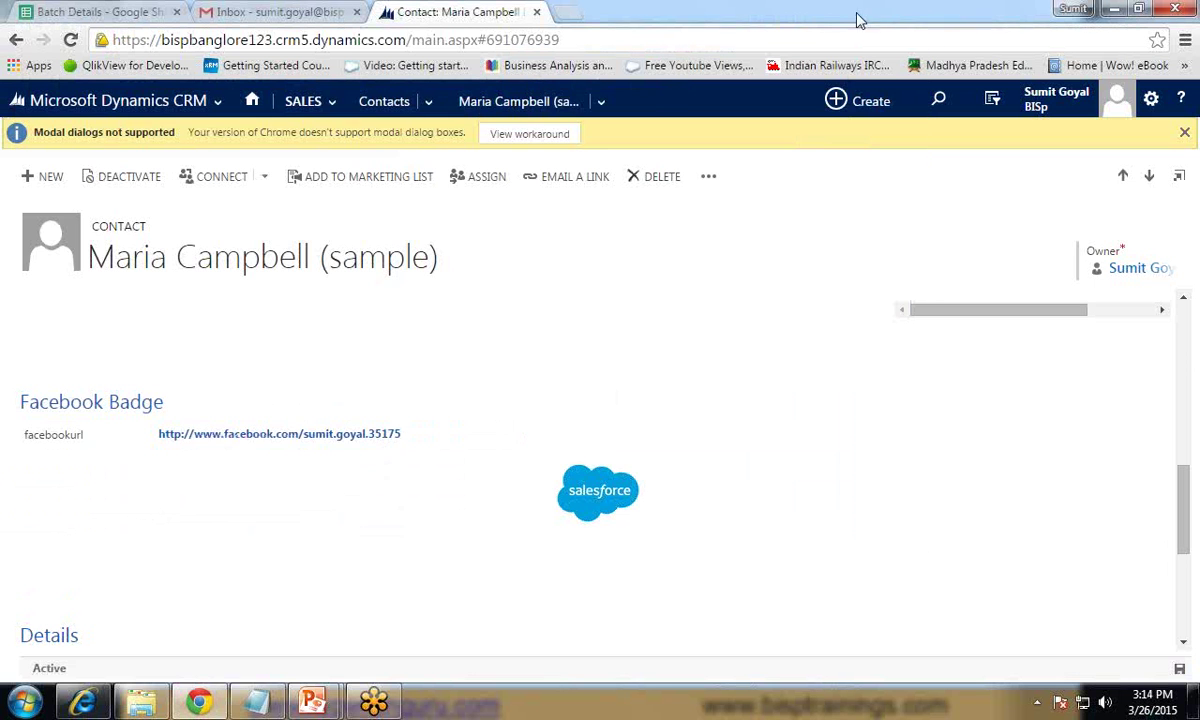
- Reopen the contact to confirm the Facebook Badge shows the new profile photo, then return to PowerPoint
{"action": "left_click", "coordinate": [390, 104]}
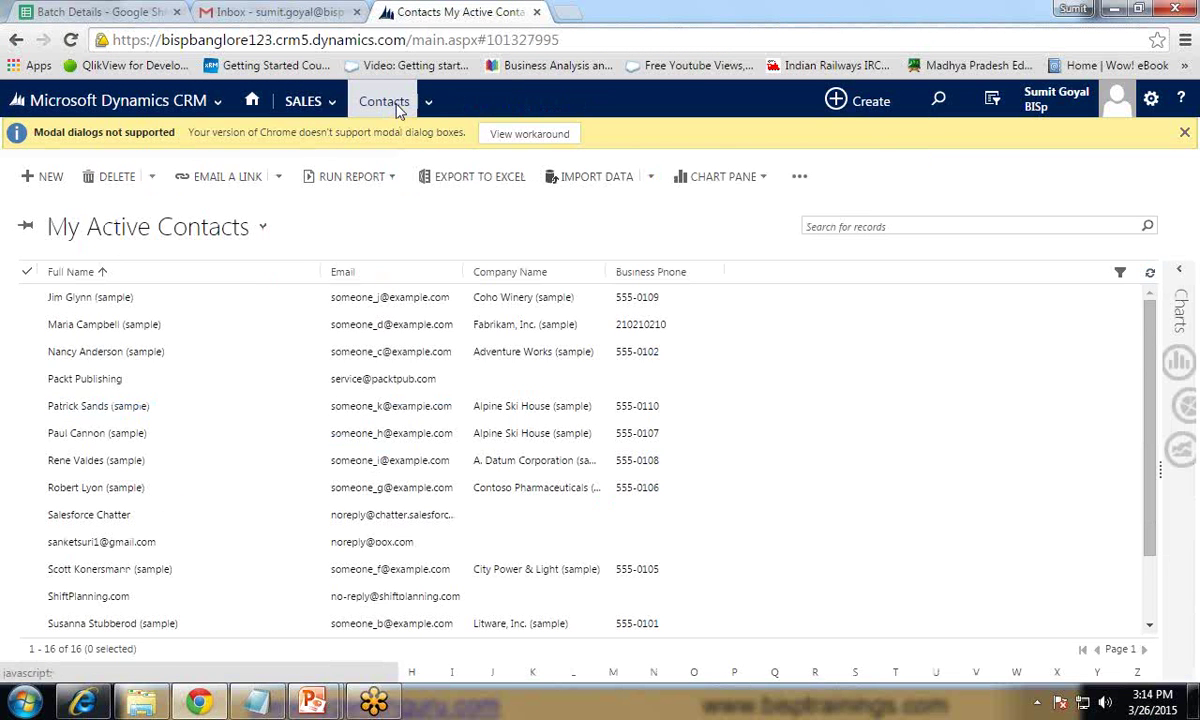
{"action": "left_click", "coordinate": [116, 327]}
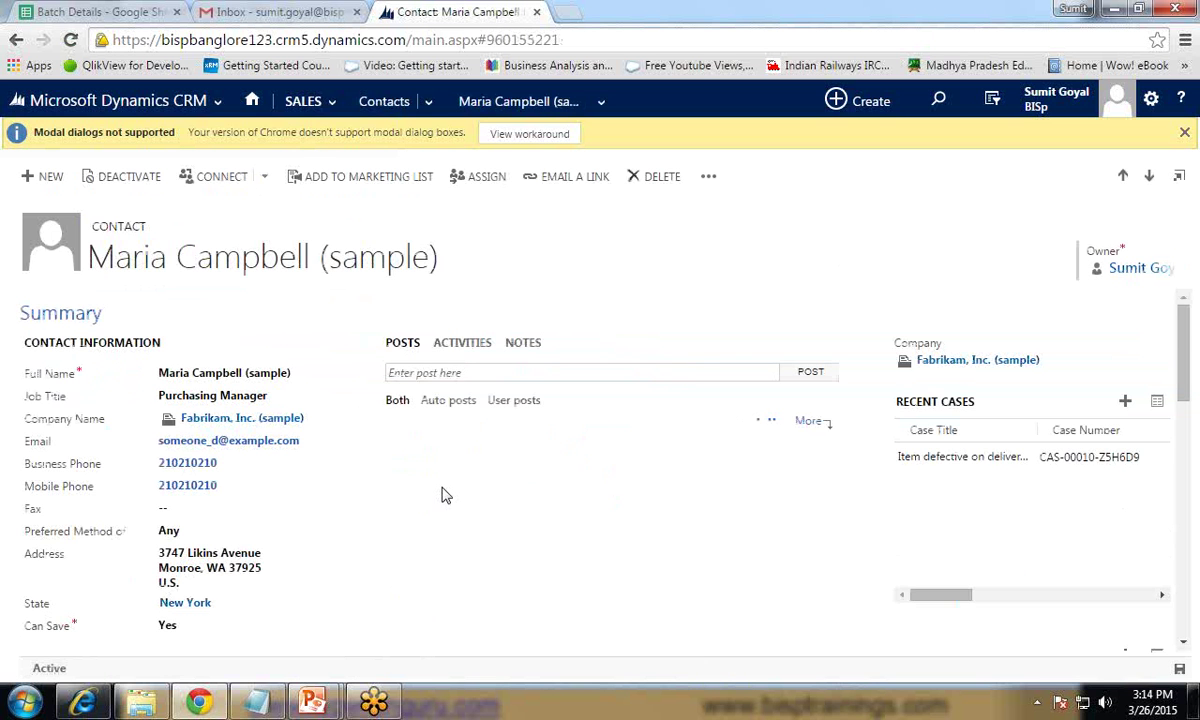
{"action": "scroll", "coordinate": [446, 497], "scroll_direction": "down", "scroll_amount": 5}
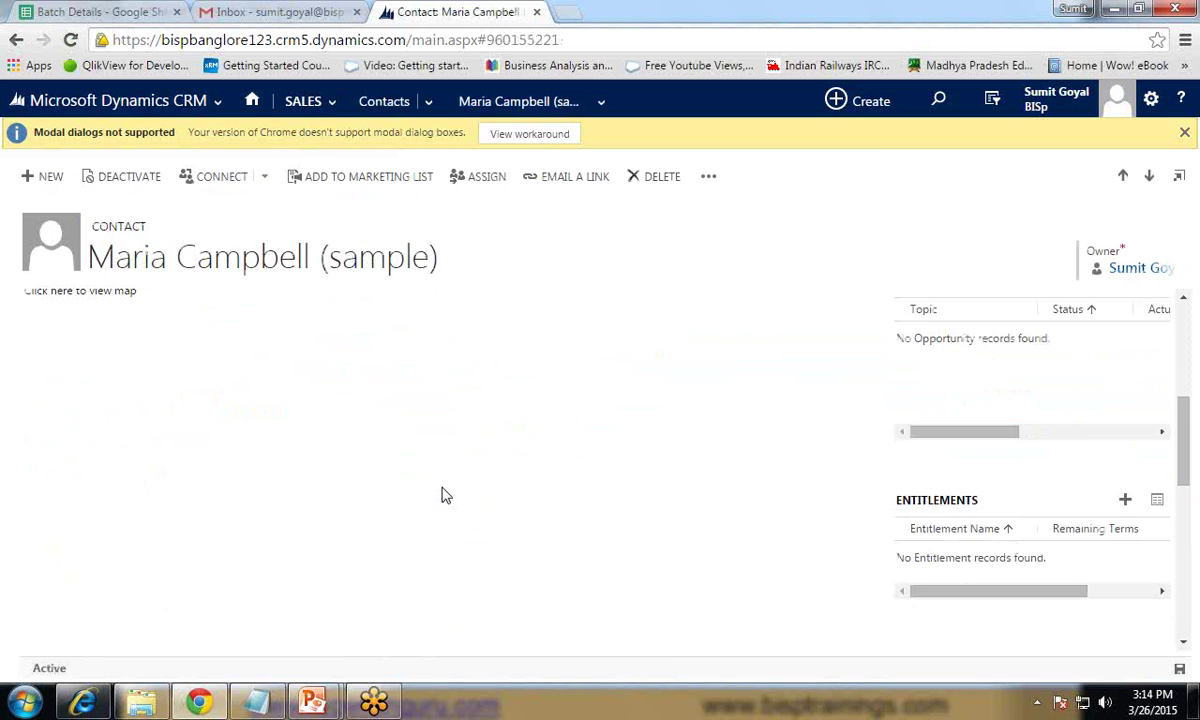
{"action": "scroll", "coordinate": [446, 497], "scroll_direction": "down", "scroll_amount": 3}
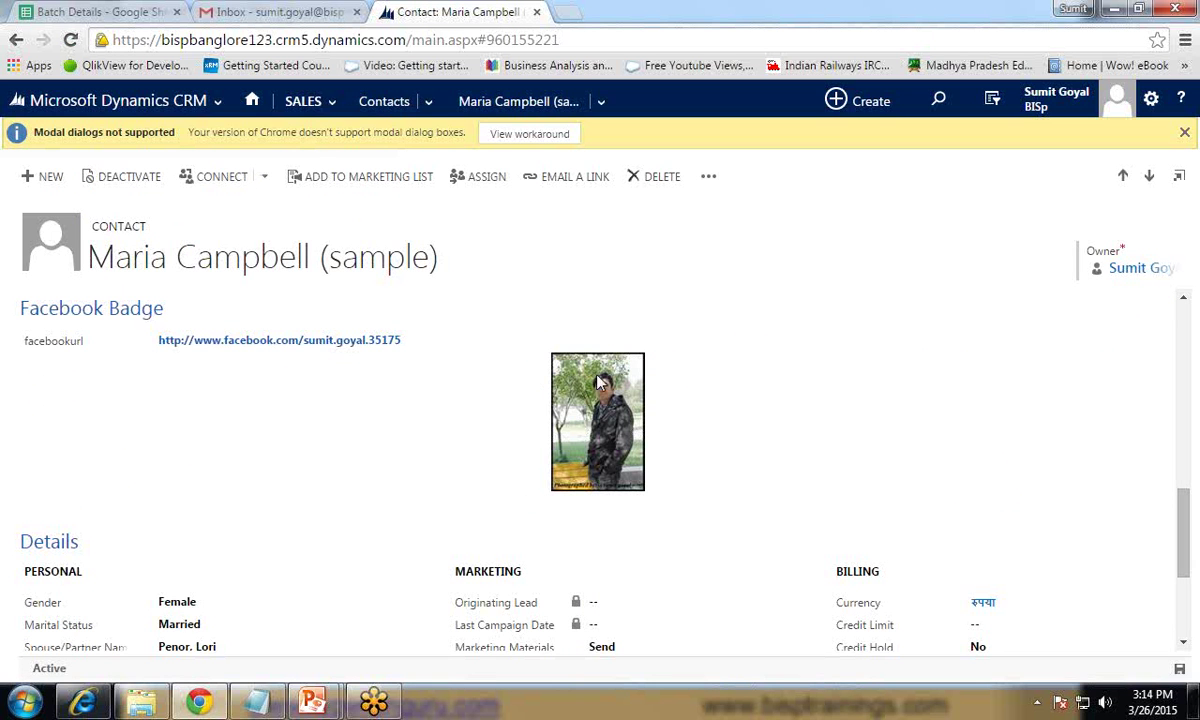
{"action": "scroll", "coordinate": [589, 493], "scroll_direction": "up", "scroll_amount": 8}
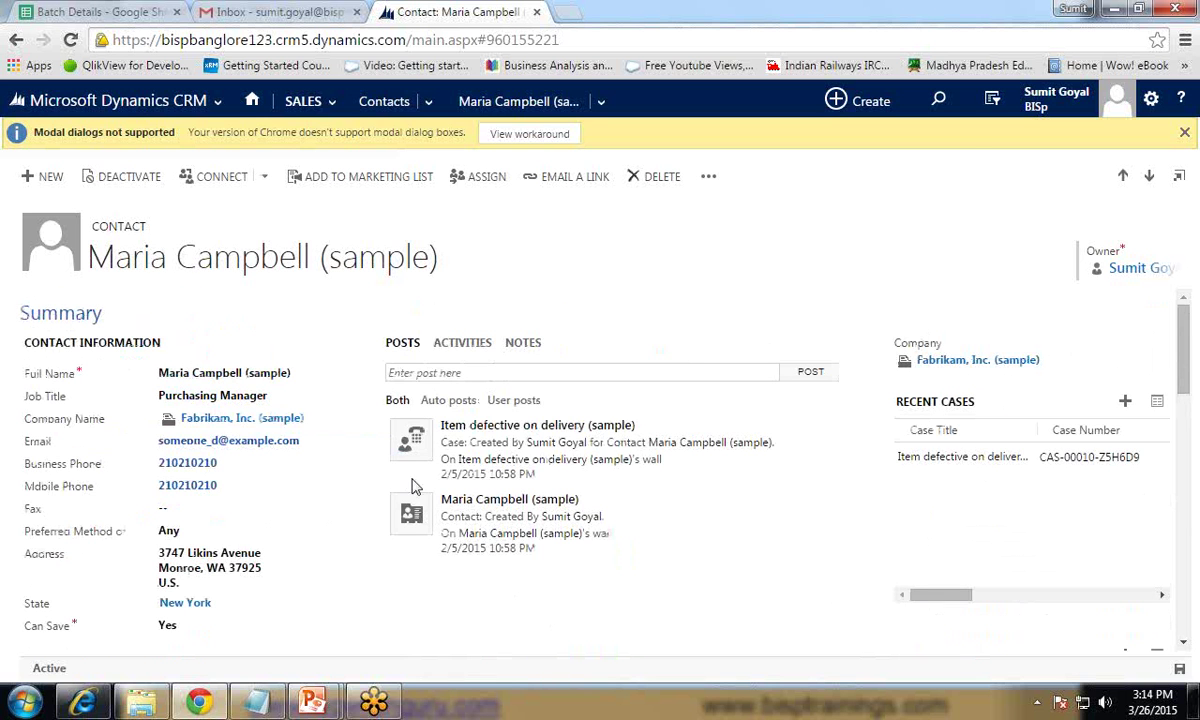
{"action": "mouse_move", "coordinate": [312, 703]}
{"action": "left_click", "coordinate": [430, 612]}
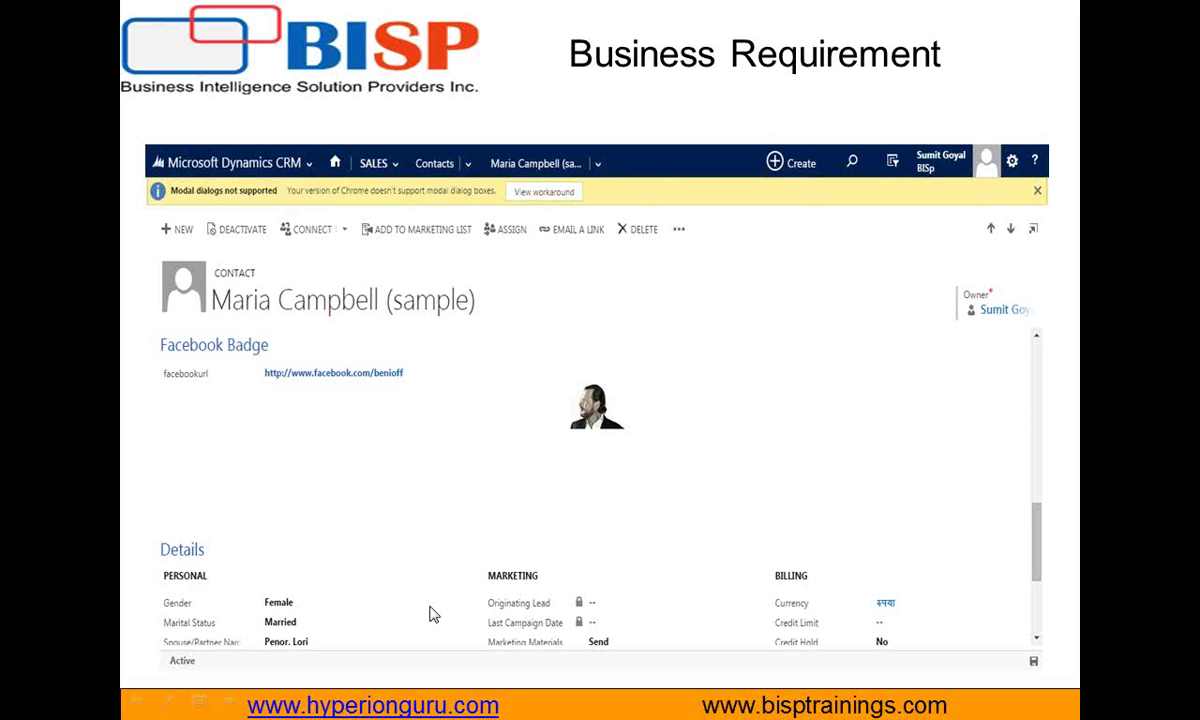